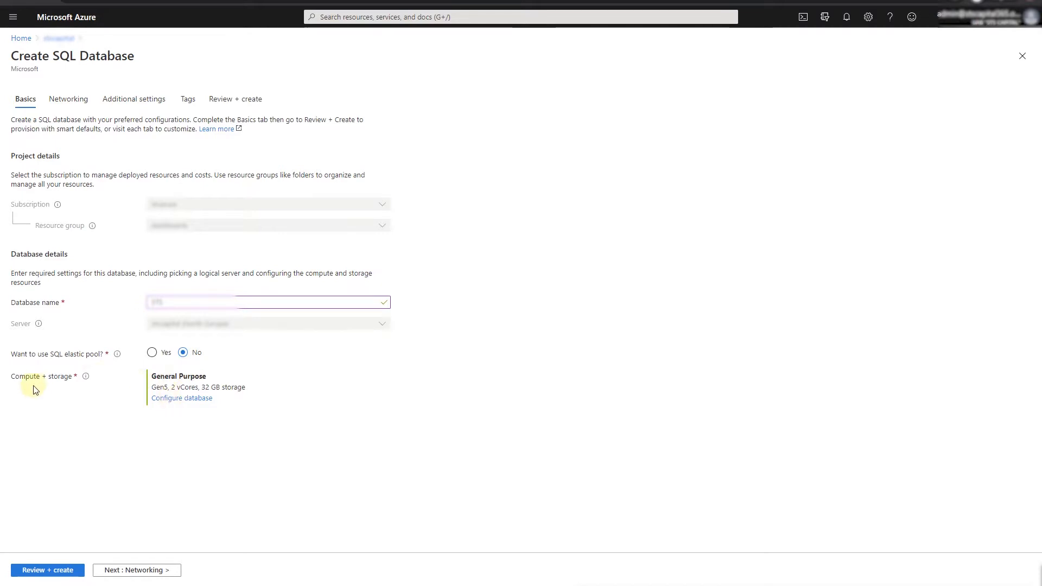
Configure the new SQL database's compute and storage to the Basic tier with 2 GB of storage.
{"action": "left_click", "coordinate": [185, 402]}
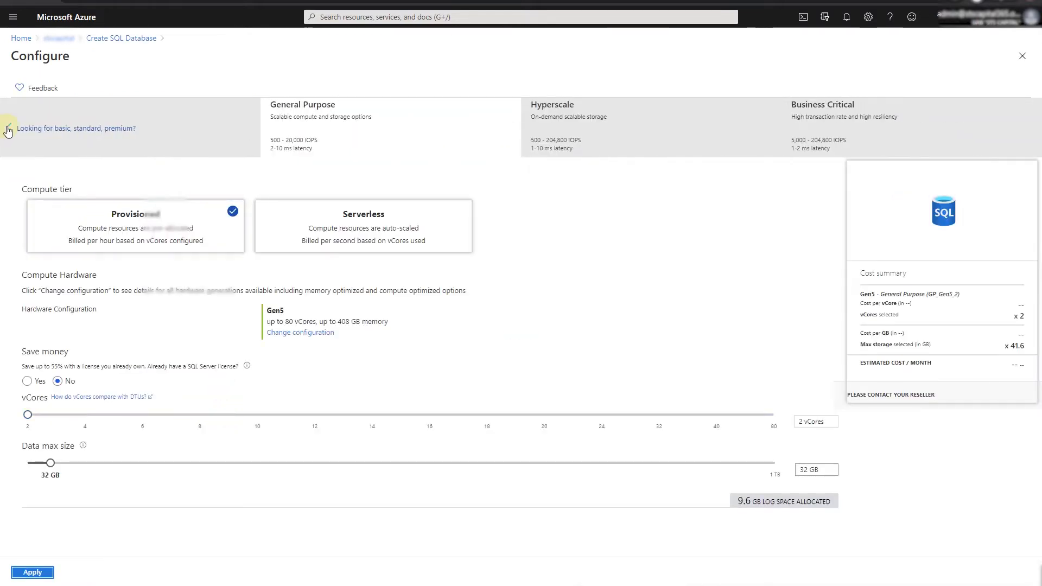
{"action": "left_click", "coordinate": [39, 130]}
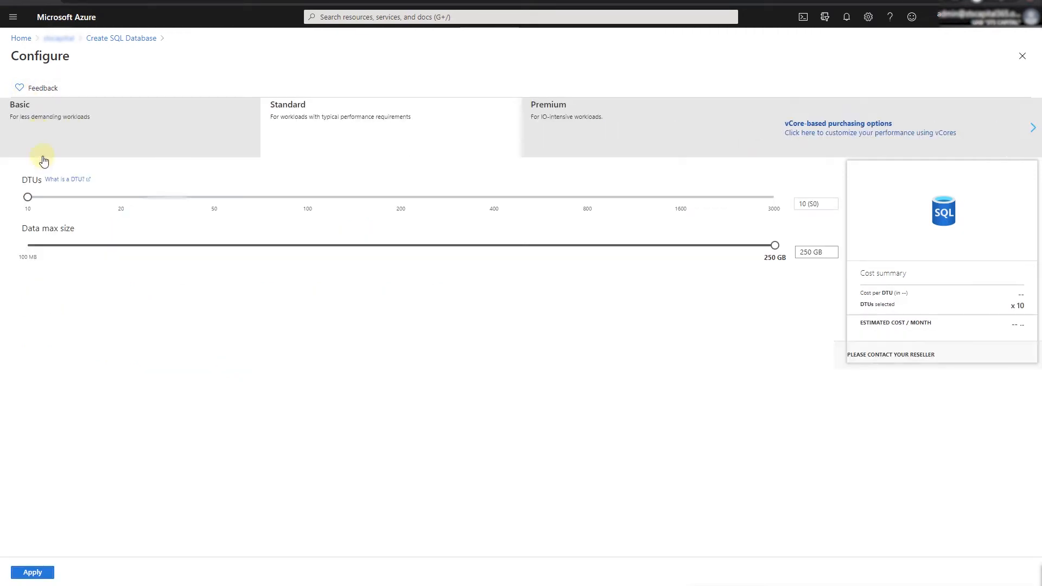
{"action": "left_click", "coordinate": [82, 126]}
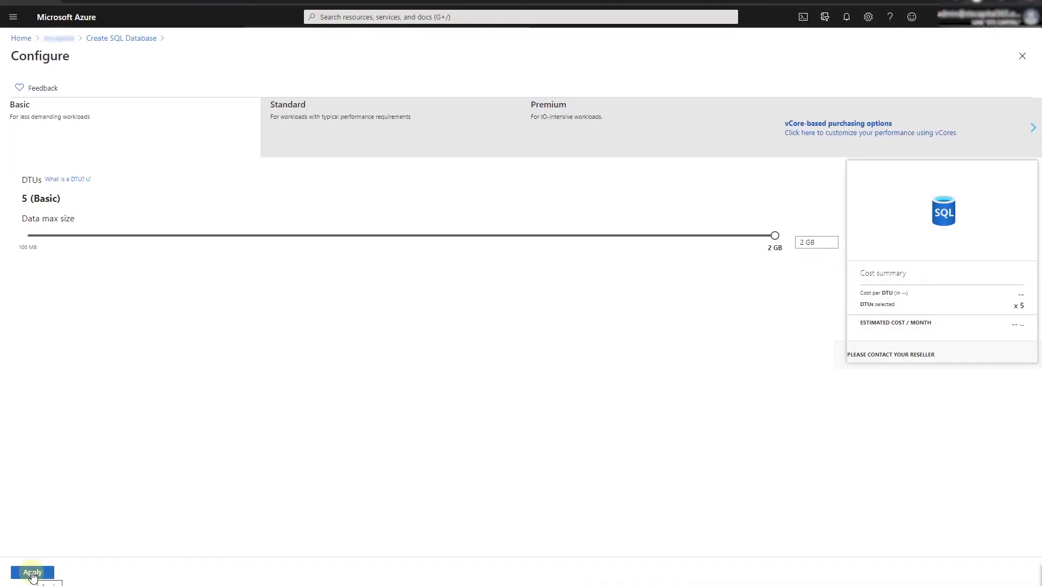
{"action": "left_click", "coordinate": [32, 573]}
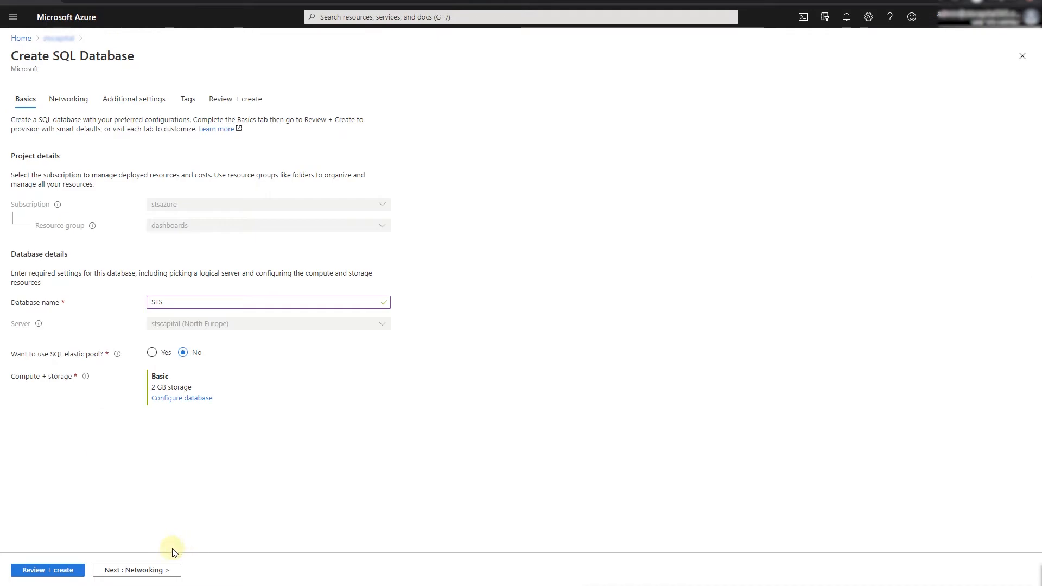
Keep the default networking, additional settings and tags, and create the SQL database.
{"action": "left_click", "coordinate": [149, 572]}
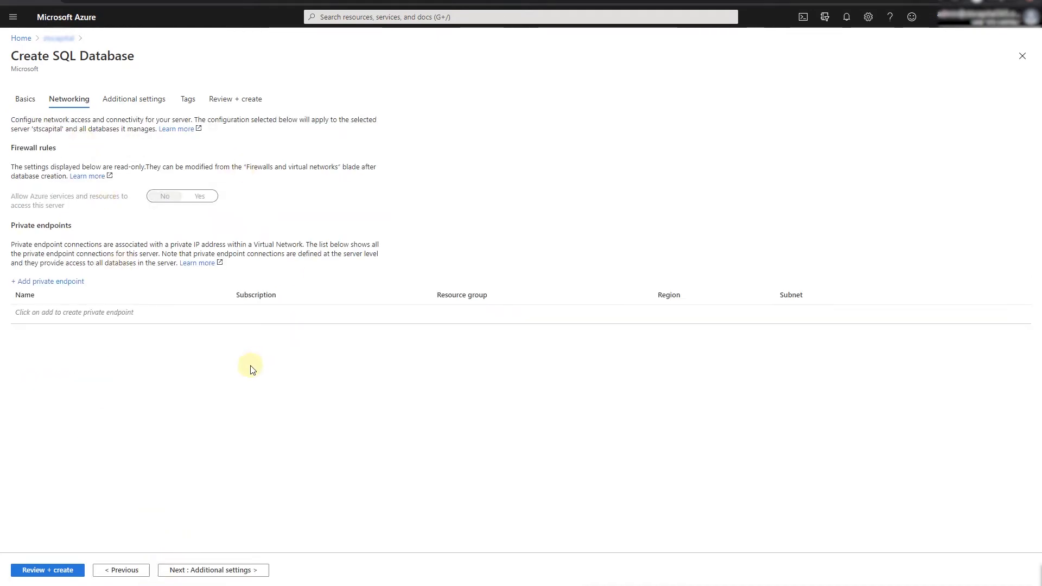
{"action": "left_click", "coordinate": [218, 571]}
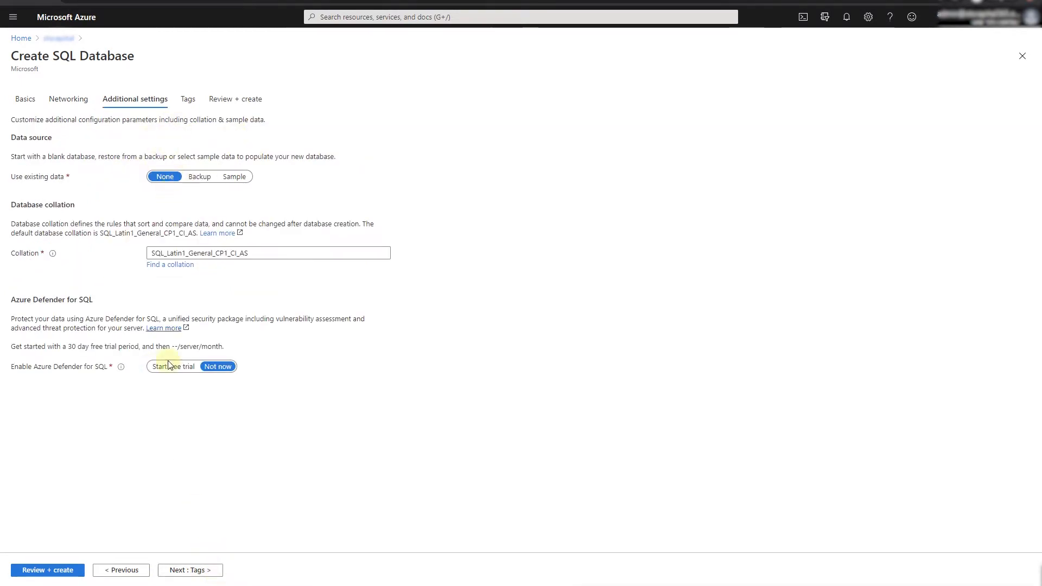
{"action": "left_click", "coordinate": [201, 571]}
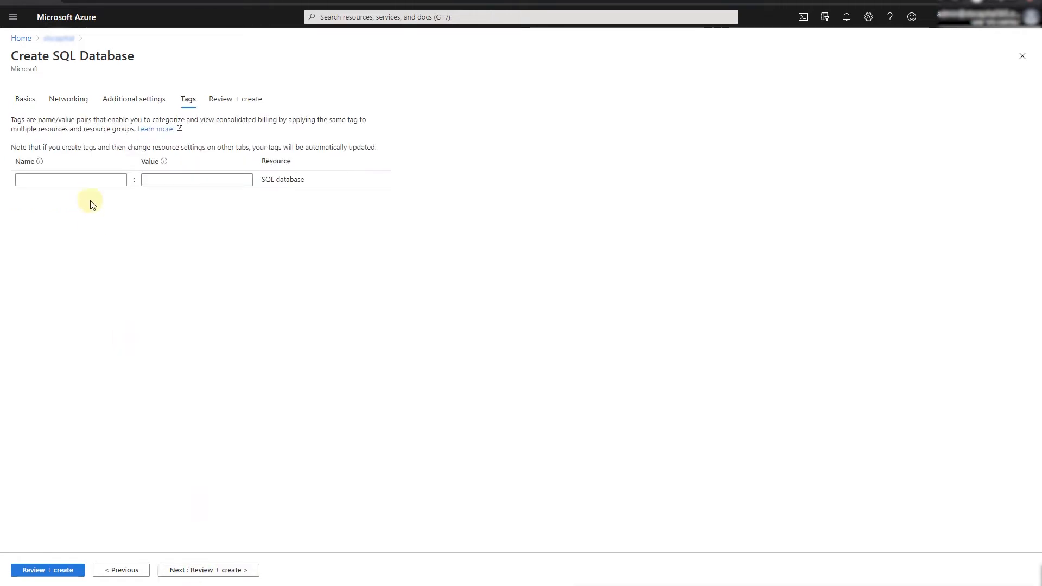
{"action": "left_click", "coordinate": [202, 571]}
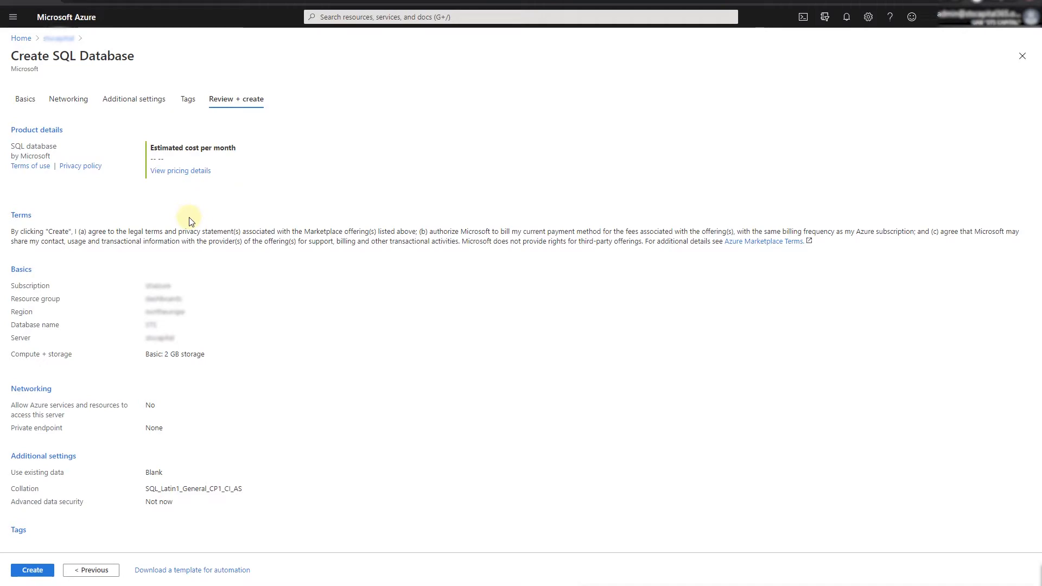
{"action": "left_click", "coordinate": [31, 570]}
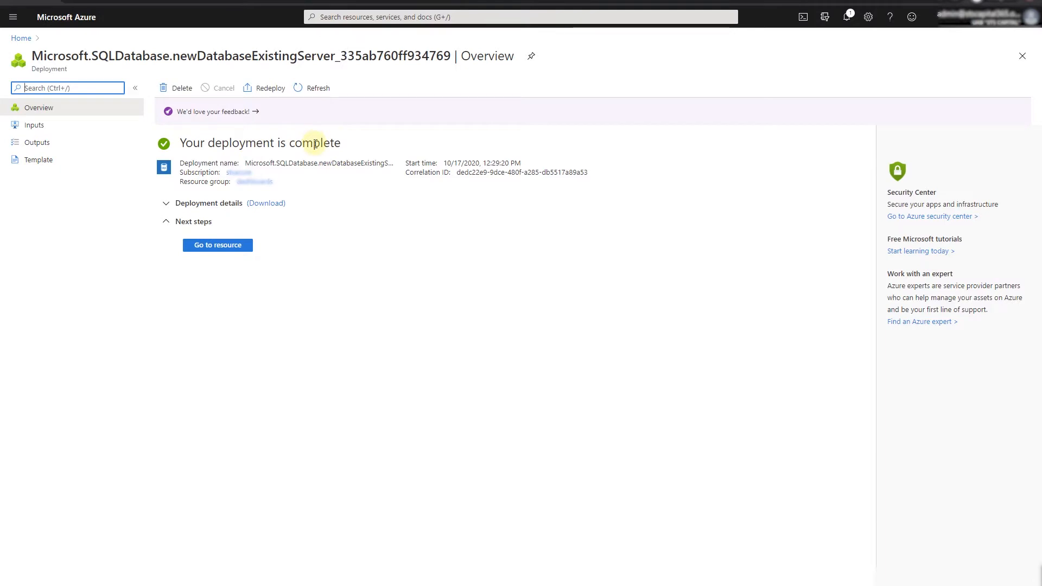
Open the deployed database's settings for syncing to other databases and start a new sync group named Azure_sync.
{"action": "left_click", "coordinate": [218, 246]}
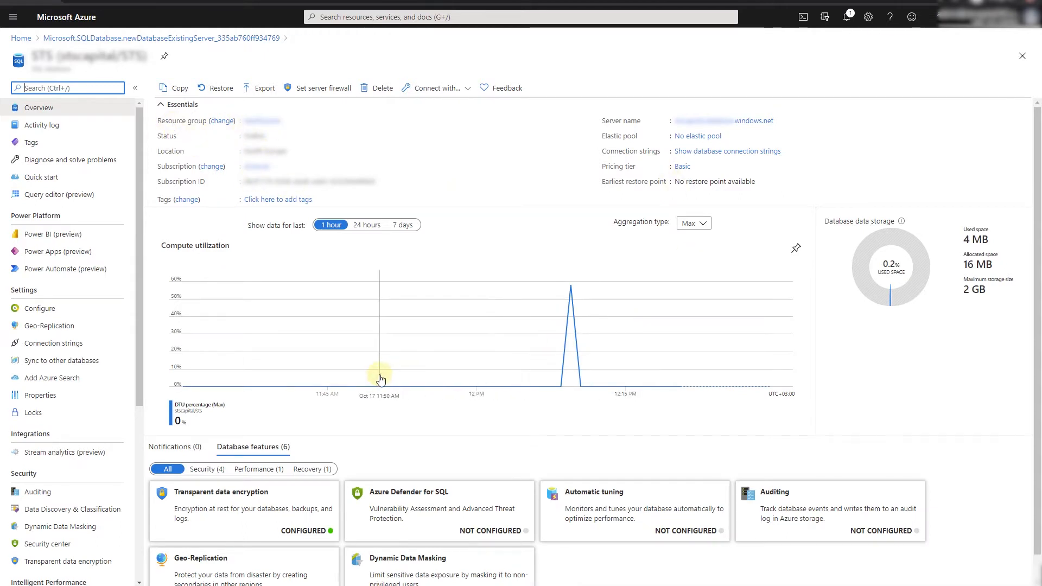
{"action": "left_click", "coordinate": [79, 365]}
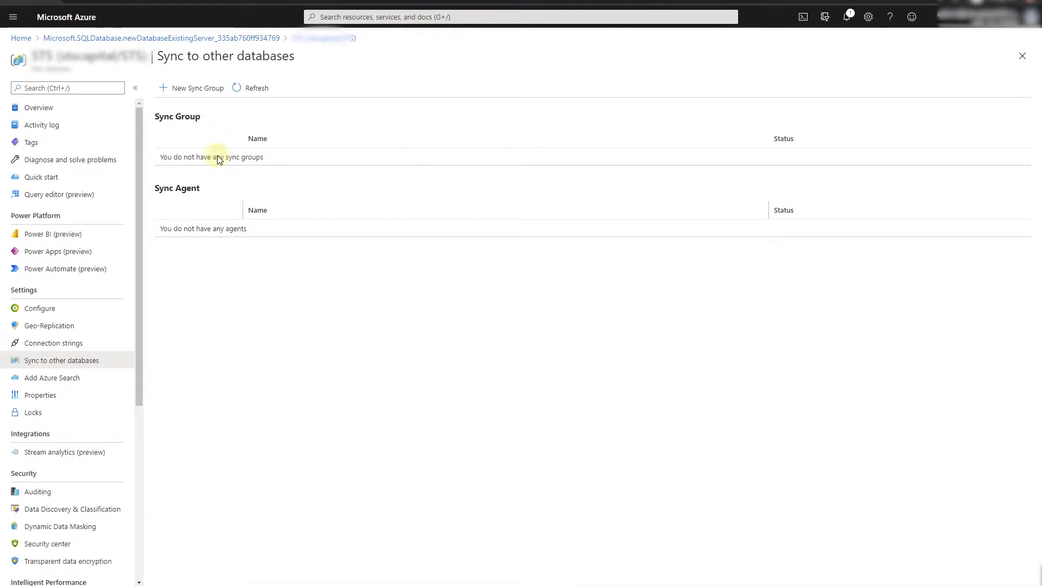
{"action": "left_click", "coordinate": [196, 90]}
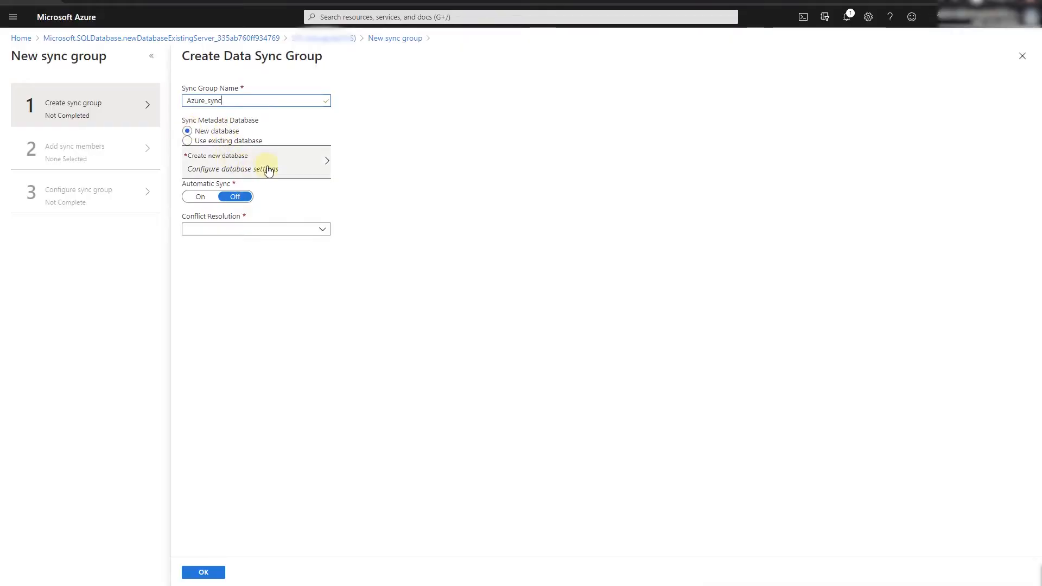
Define a new sync metadata database named syncdb with the Basic pricing tier and 2 GB of storage.
{"action": "left_click", "coordinate": [266, 169]}
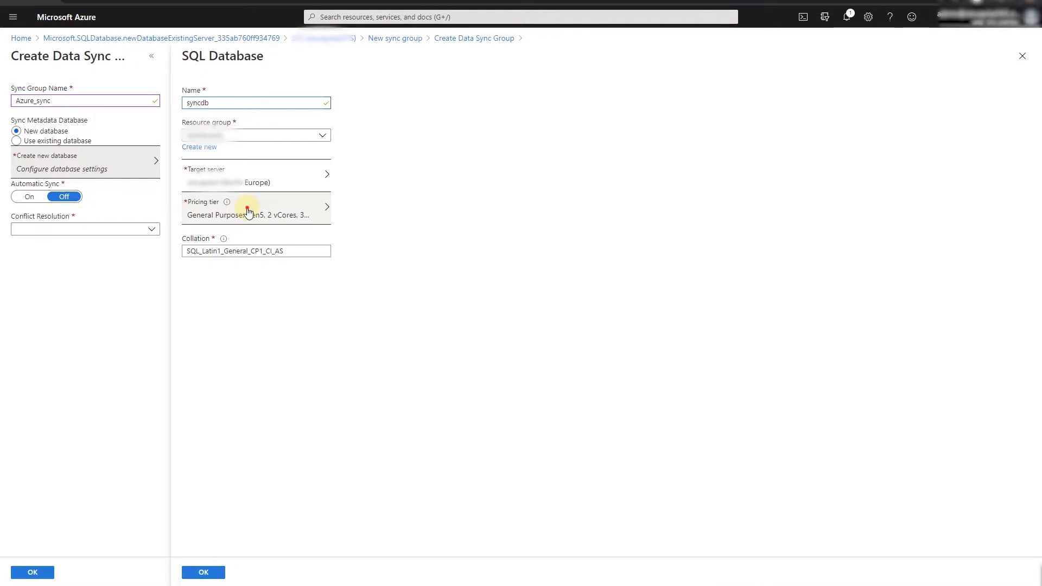
{"action": "left_click", "coordinate": [247, 212]}
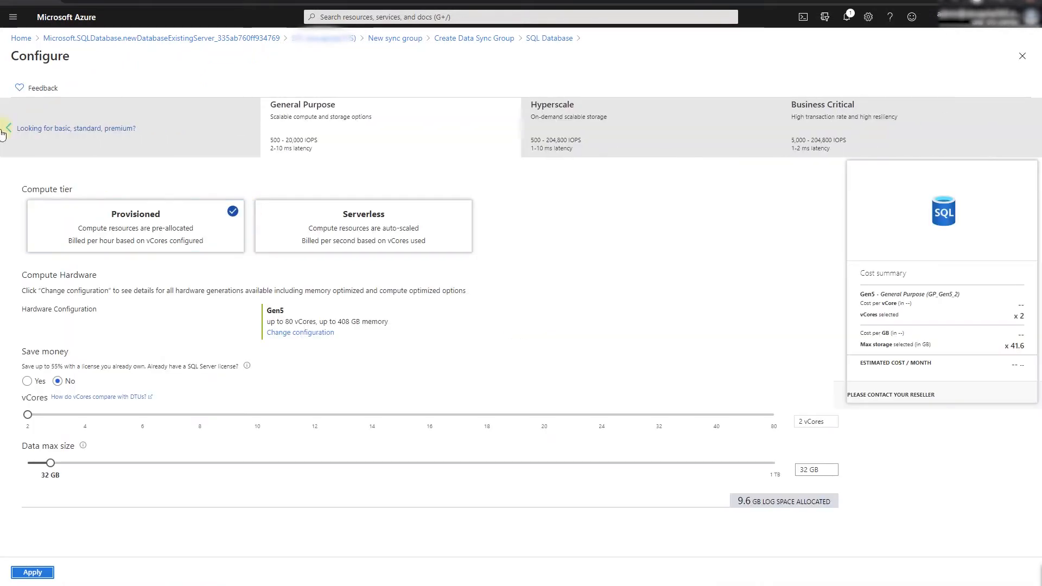
{"action": "left_click", "coordinate": [7, 130]}
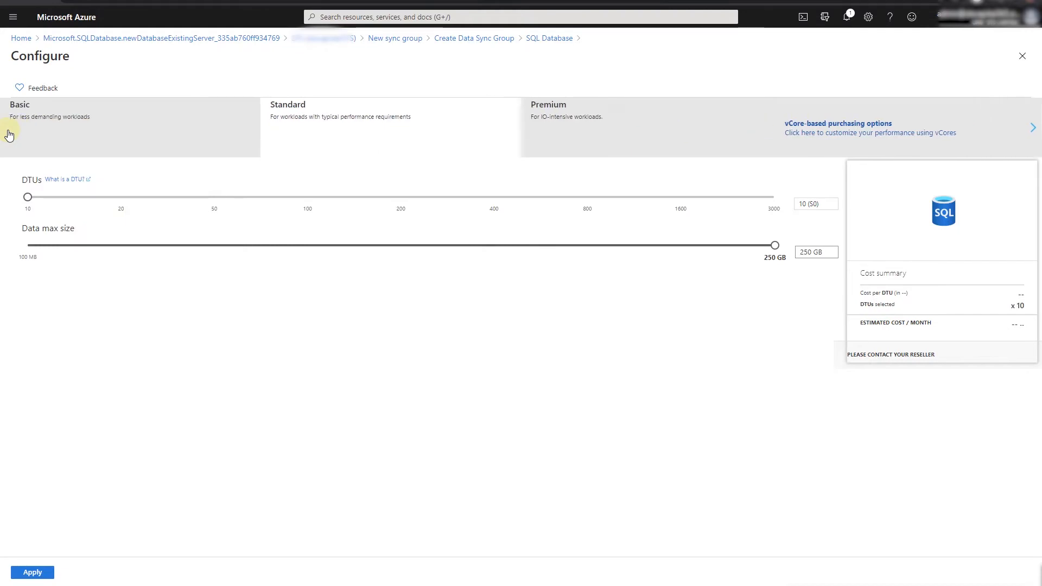
{"action": "left_click", "coordinate": [43, 127]}
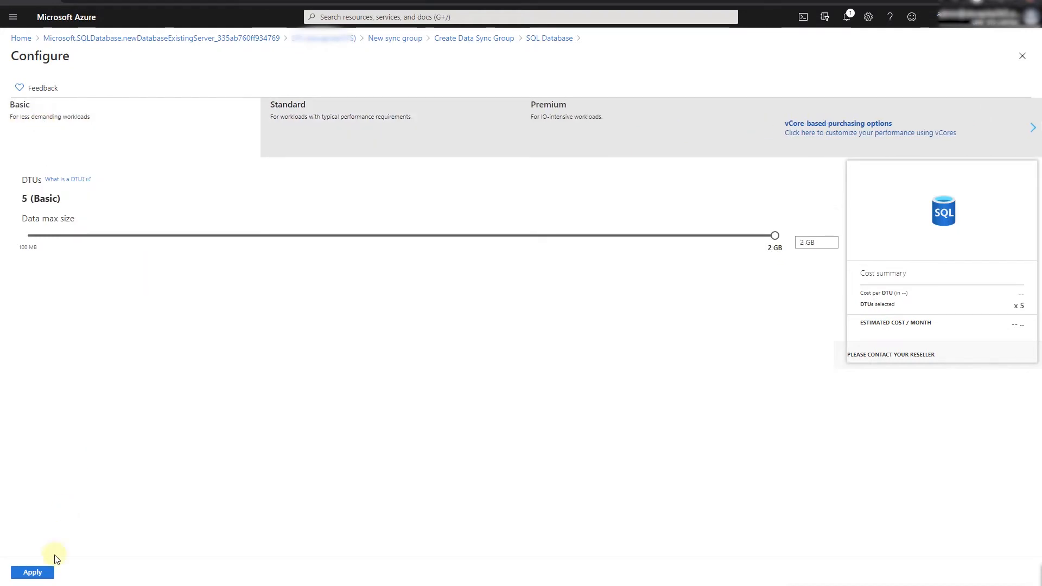
{"action": "left_click", "coordinate": [33, 573]}
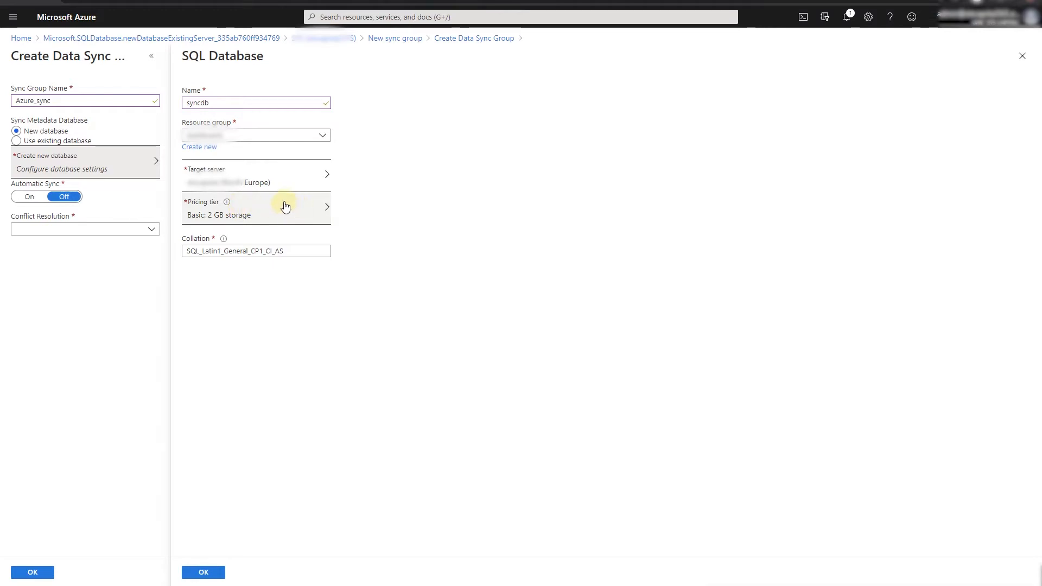
{"action": "left_click", "coordinate": [205, 573]}
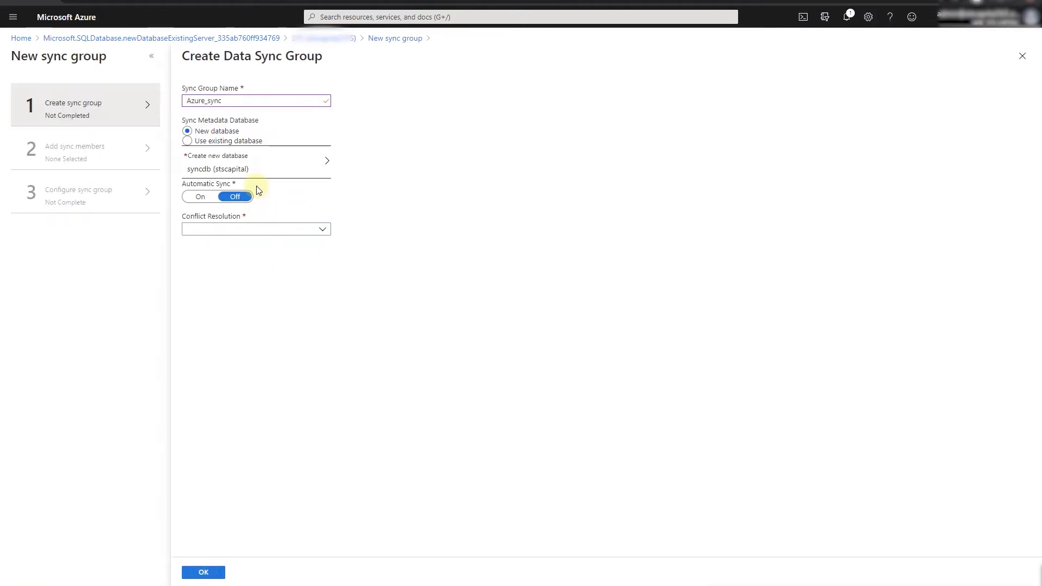
Turn on automatic sync every 5 minutes with Hub win conflict resolution and create the sync group.
{"action": "left_click", "coordinate": [205, 200]}
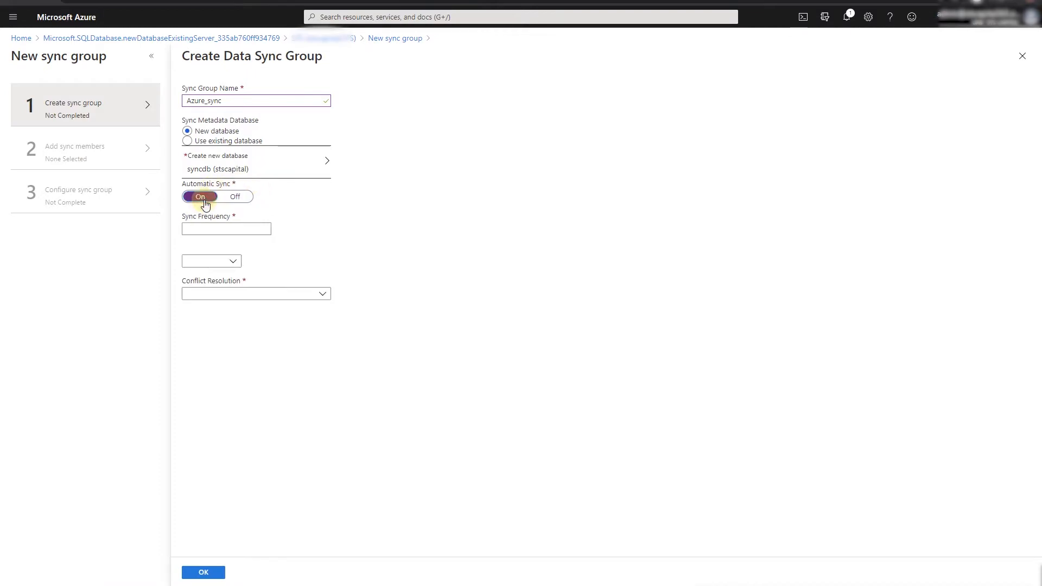
{"action": "left_click", "coordinate": [207, 227]}
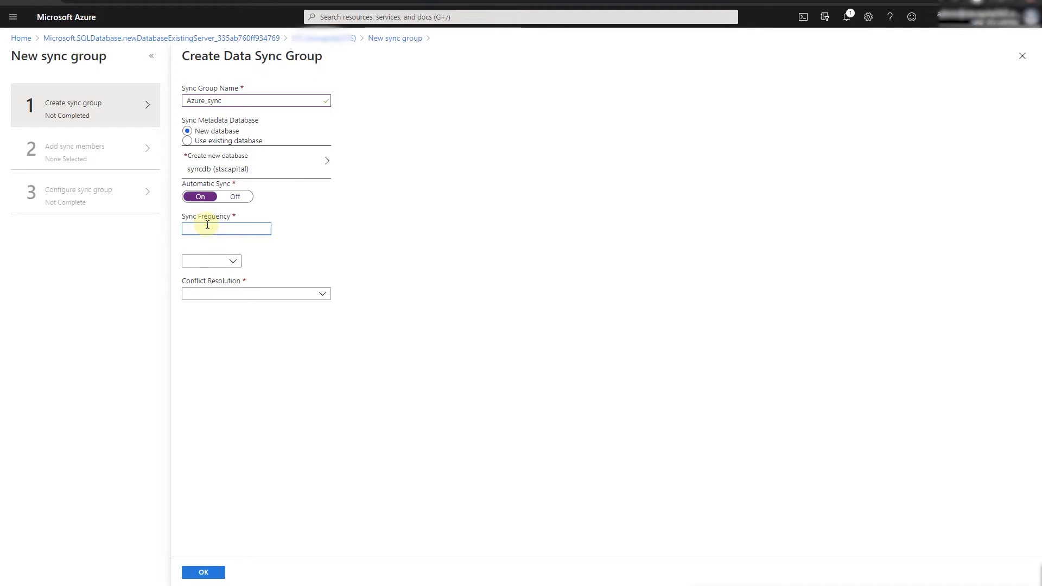
{"action": "left_click", "coordinate": [232, 265]}
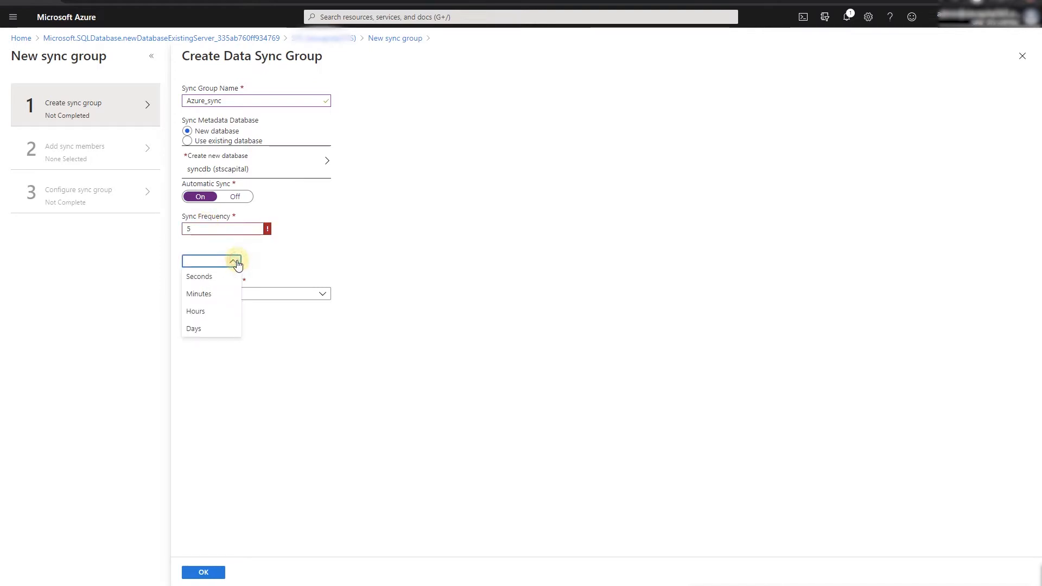
{"action": "left_click", "coordinate": [212, 294]}
{"action": "left_click", "coordinate": [325, 295]}
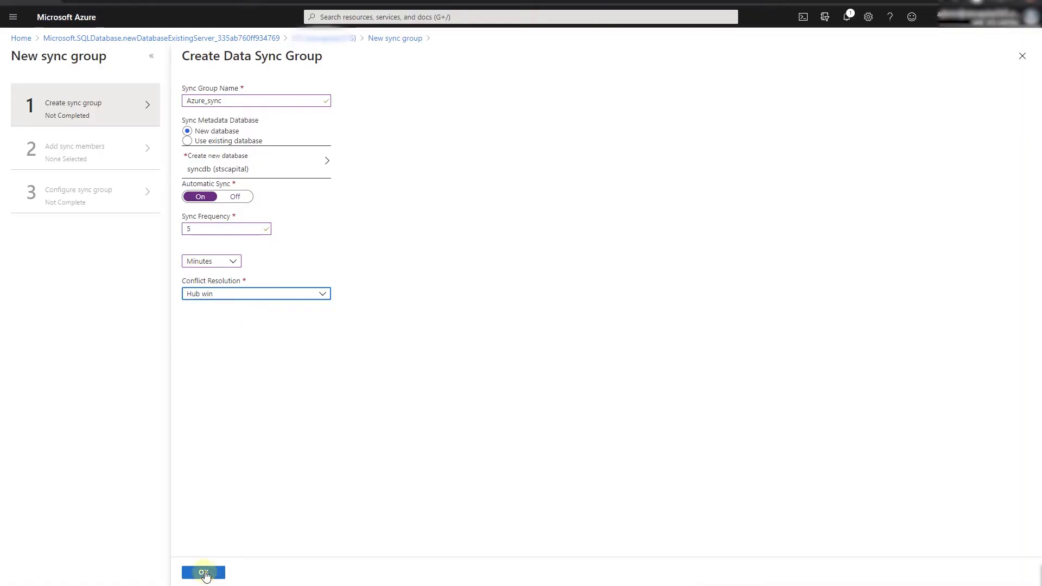
{"action": "left_click", "coordinate": [204, 573]}
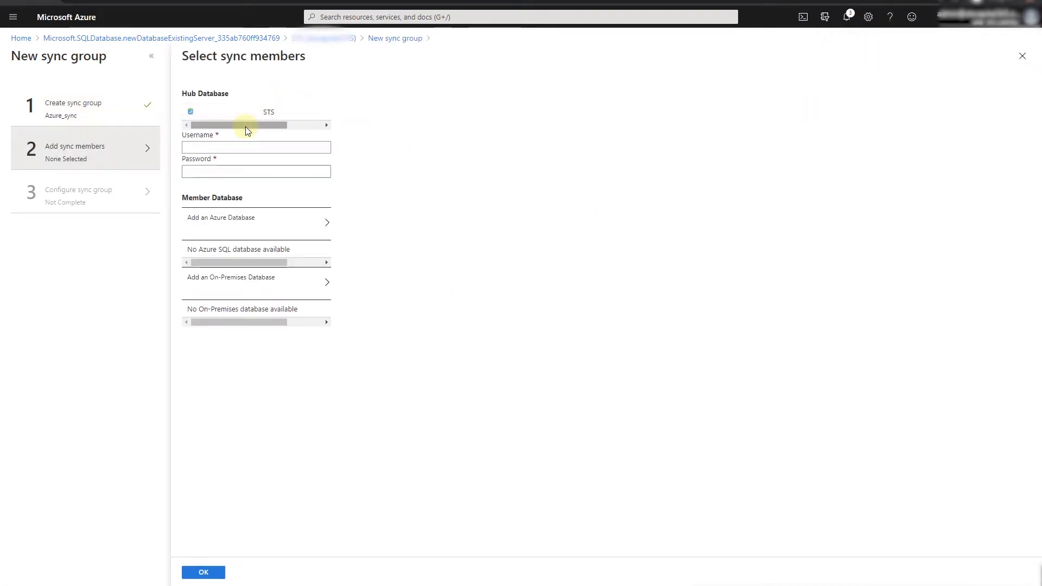
{"action": "left_click_drag", "start_coordinate": [247, 126], "coordinate": [226, 147]}
{"action": "left_click", "coordinate": [232, 175]}
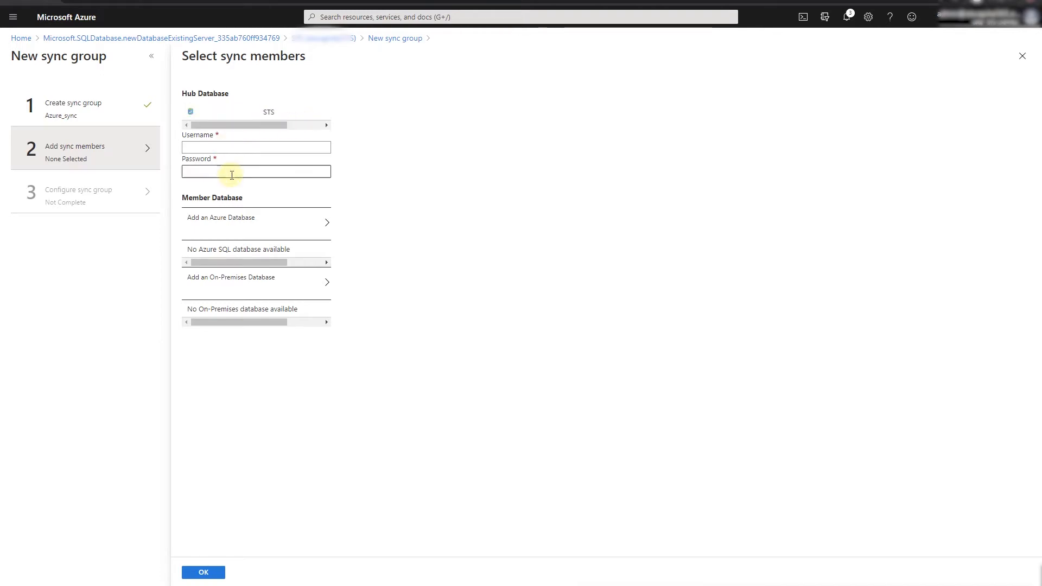
{"action": "left_click", "coordinate": [238, 146]}
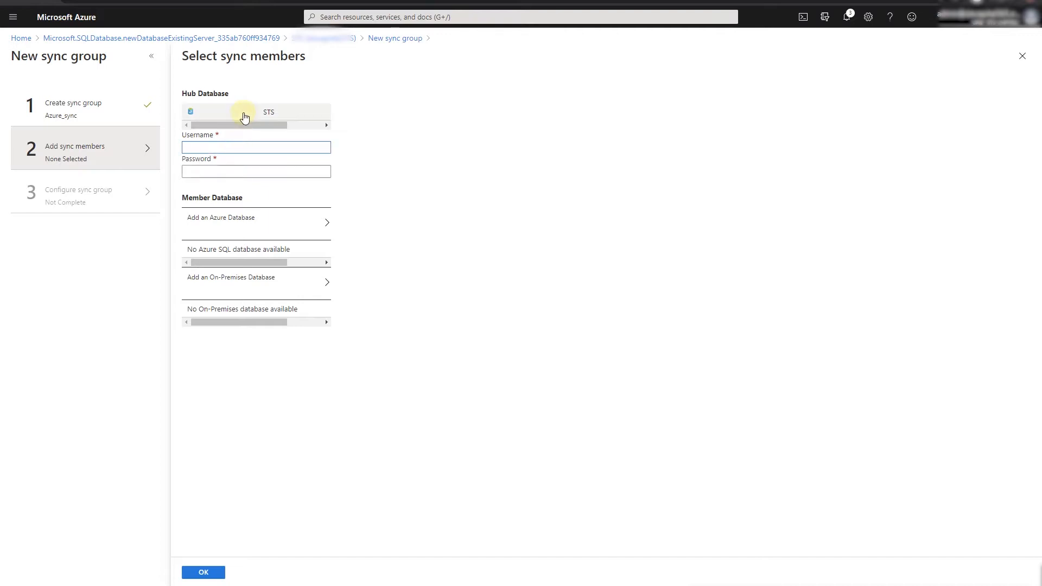
{"action": "mouse_move", "coordinate": [242, 129]}
{"action": "left_mouse_down"}
{"action": "mouse_move", "coordinate": [279, 124]}
{"action": "mouse_move", "coordinate": [236, 129]}
{"action": "left_mouse_up"}
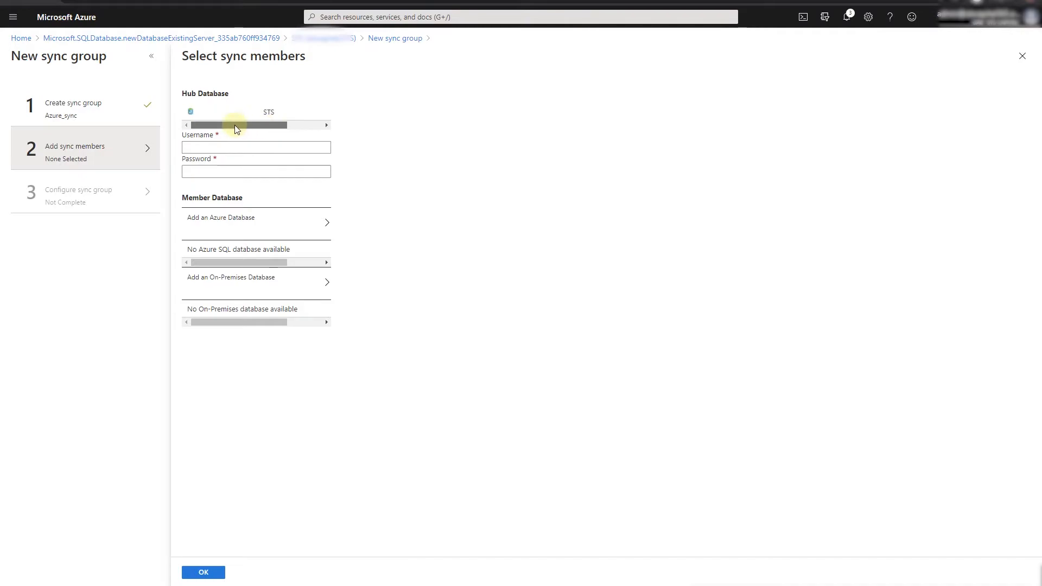
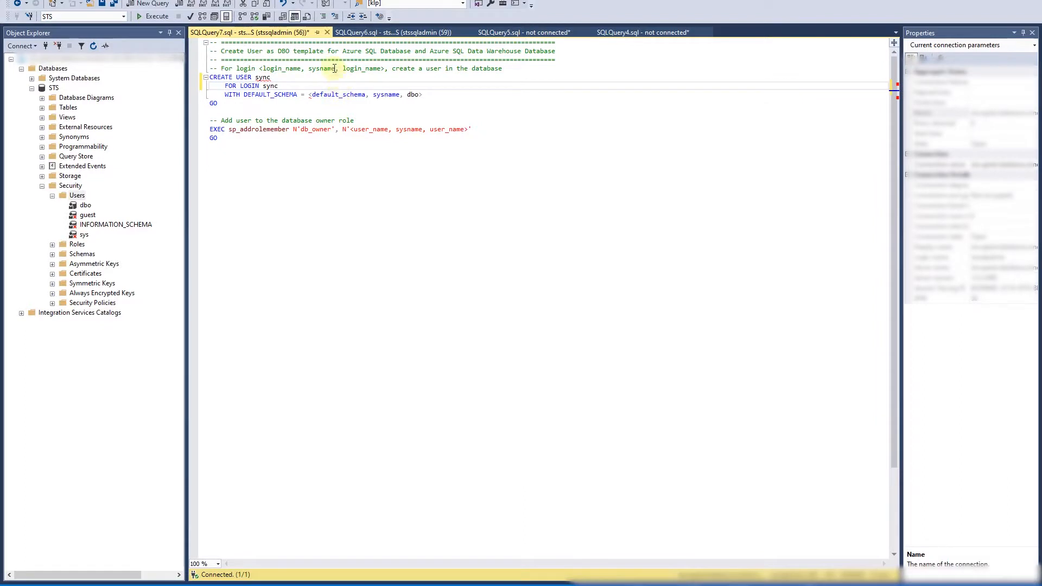
Comment out the WITH DEFAULT_SCHEMA line in the CREATE USER script and set the db_owner role member to sync.
{"action": "left_click", "coordinate": [237, 96]}
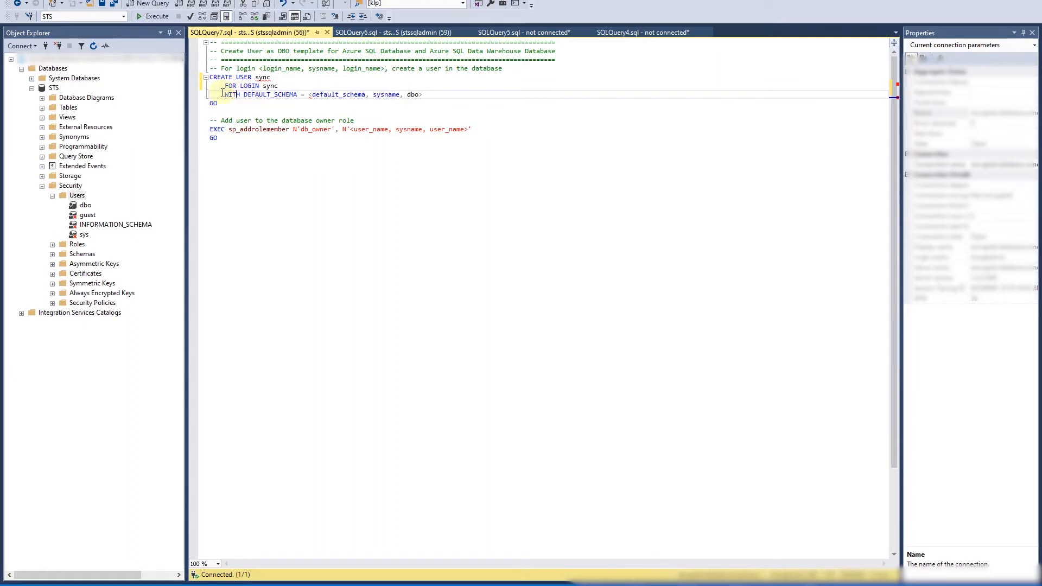
{"action": "type", "text": "--"}
{"action": "left_click", "coordinate": [302, 129]}
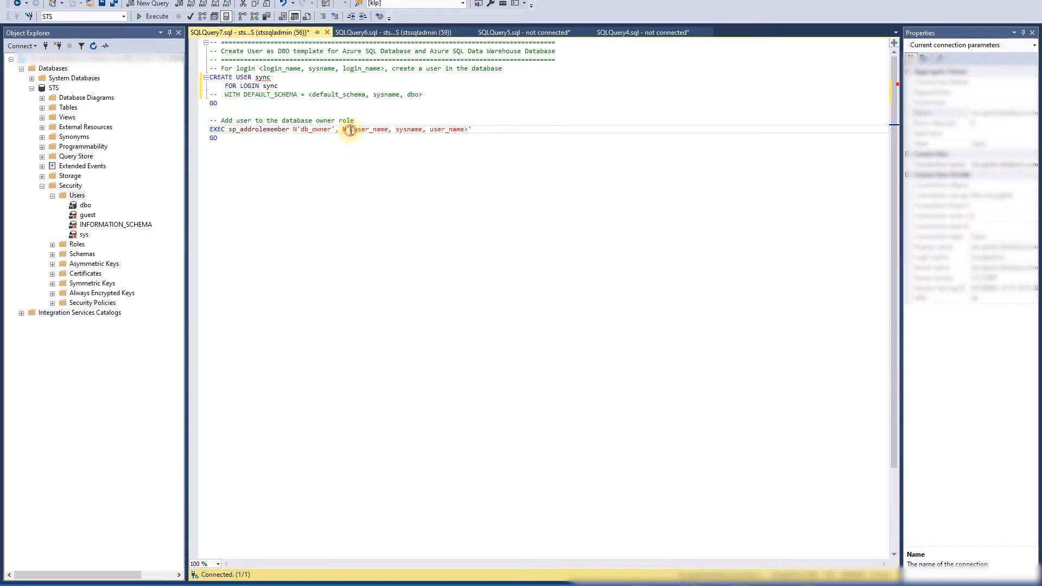
{"action": "left_click_drag", "start_coordinate": [350, 130], "coordinate": [467, 130]}
{"action": "type", "text": "sync"}
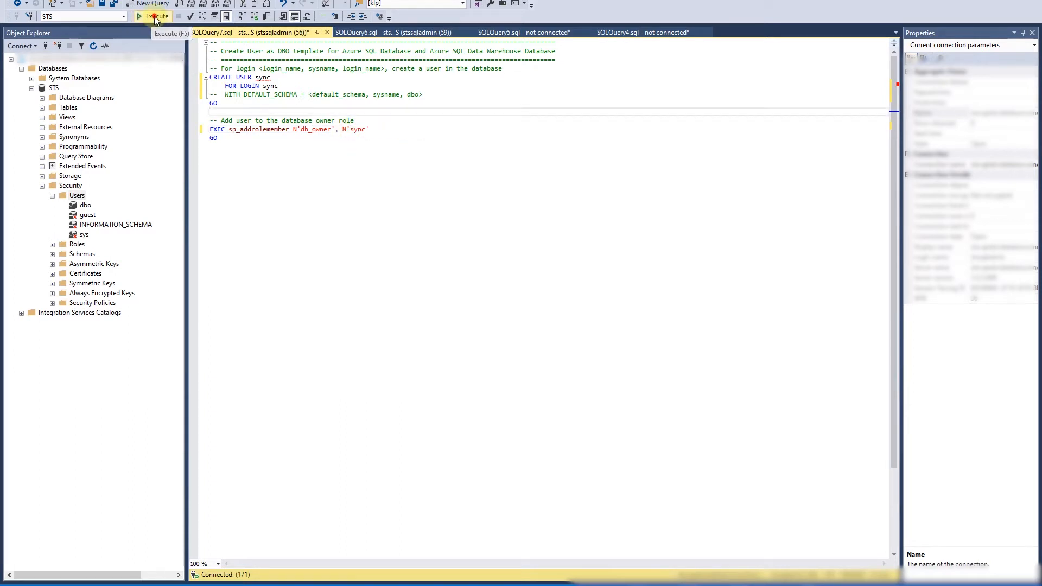
Execute the user creation script and refresh the STS database's Users list.
{"action": "left_click", "coordinate": [155, 16]}
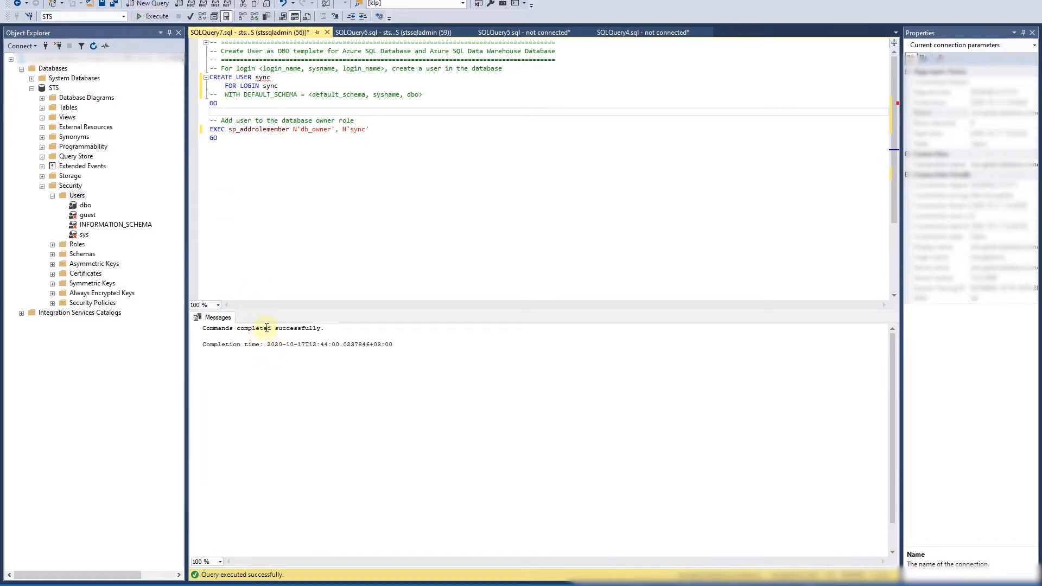
{"action": "right_click", "coordinate": [78, 198]}
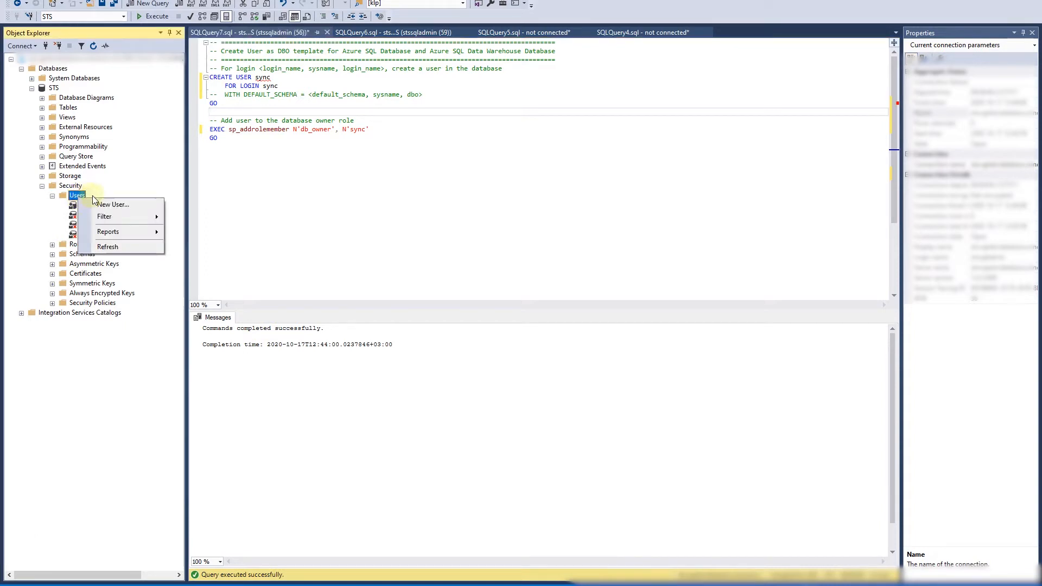
{"action": "left_click", "coordinate": [101, 246]}
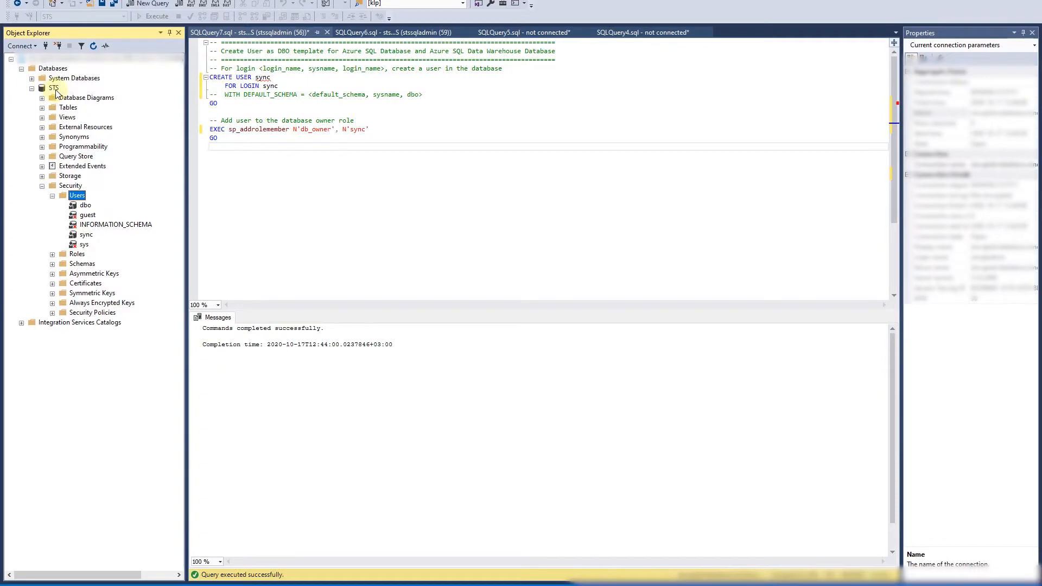
Grant the sync user the Alter permission in the STS database's properties and apply the change.
{"action": "left_click", "coordinate": [54, 88]}
{"action": "right_click", "coordinate": [55, 89]}
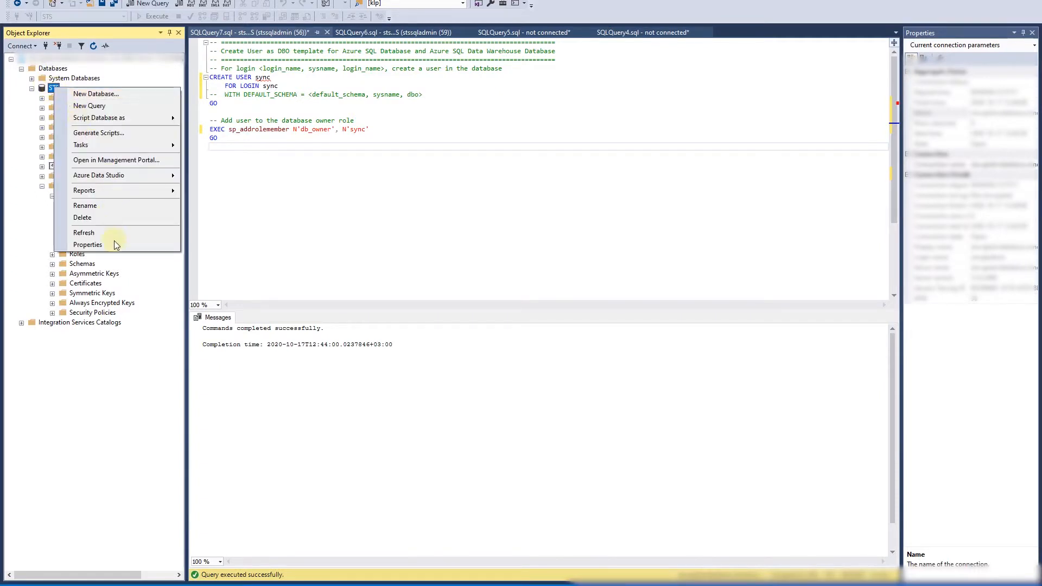
{"action": "left_click", "coordinate": [87, 244]}
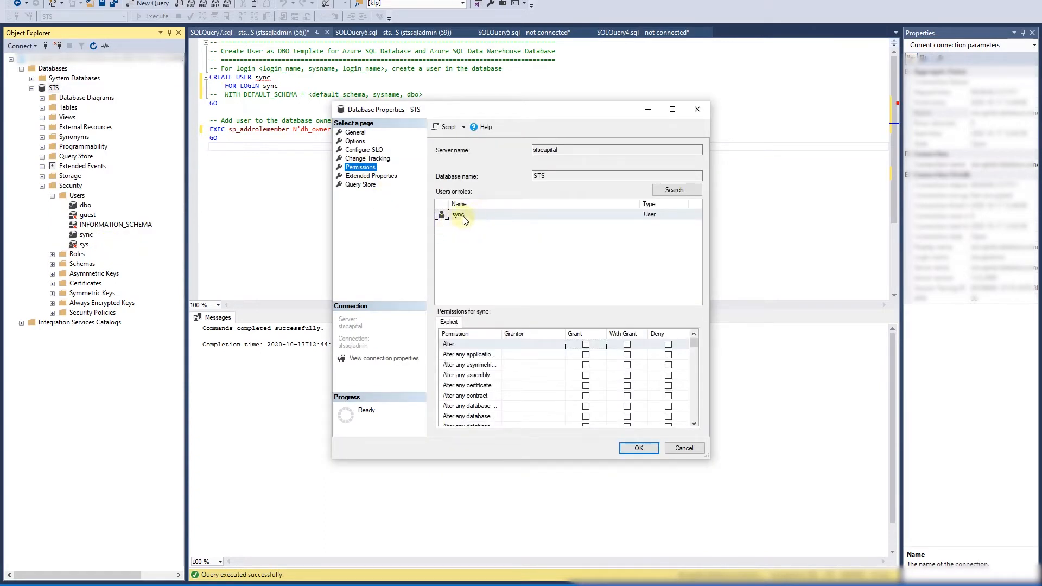
{"action": "left_click", "coordinate": [461, 215]}
{"action": "scroll", "coordinate": [571, 375], "scroll_direction": "down", "scroll_amount": 2}
{"action": "scroll", "coordinate": [571, 374], "scroll_direction": "down", "scroll_amount": 5}
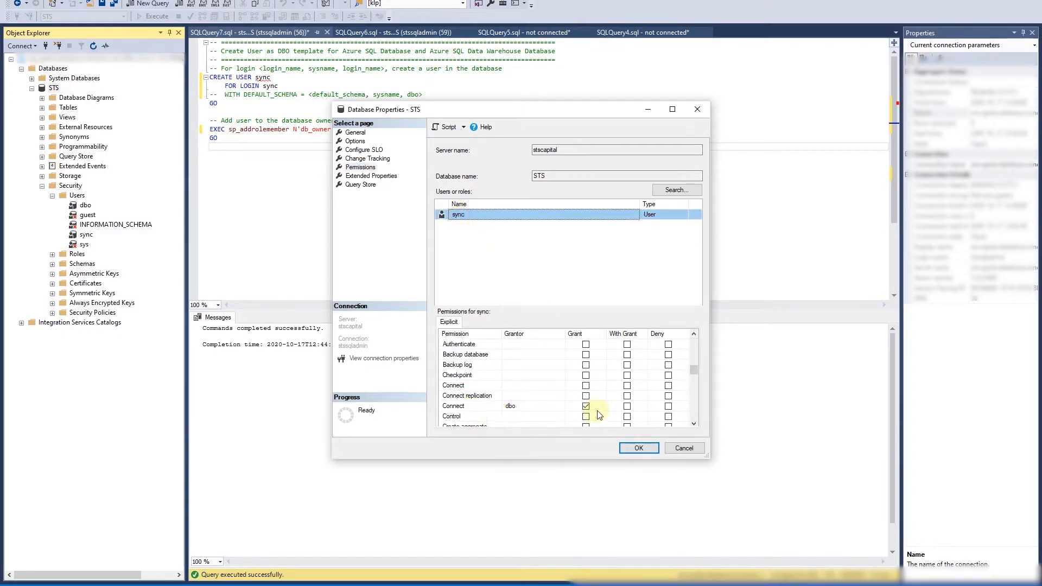
{"action": "scroll", "coordinate": [577, 415], "scroll_direction": "down", "scroll_amount": 3}
{"action": "scroll", "coordinate": [577, 414], "scroll_direction": "up", "scroll_amount": 2}
{"action": "scroll", "coordinate": [577, 415], "scroll_direction": "up", "scroll_amount": 5}
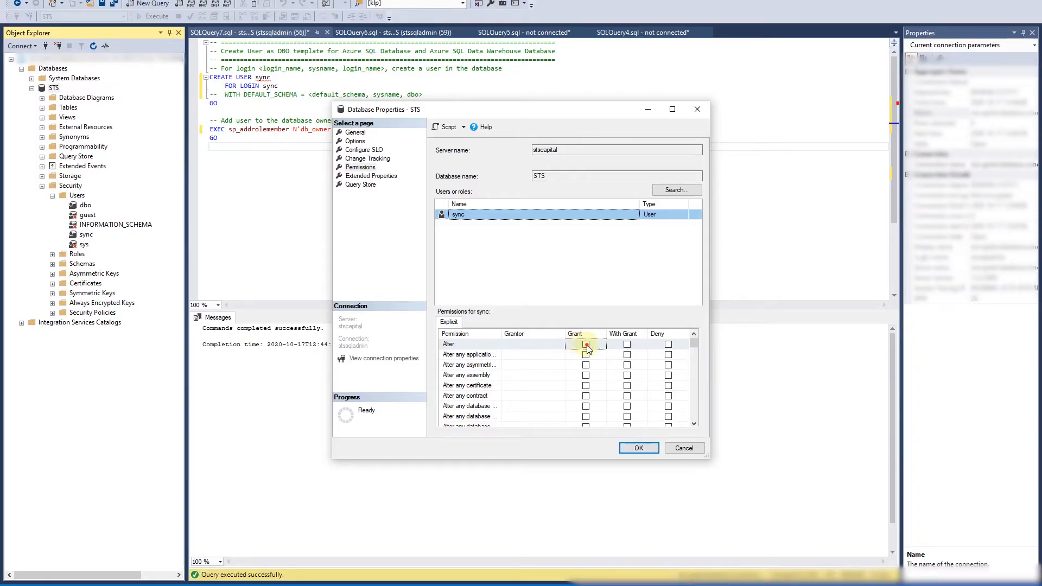
{"action": "left_click", "coordinate": [587, 345]}
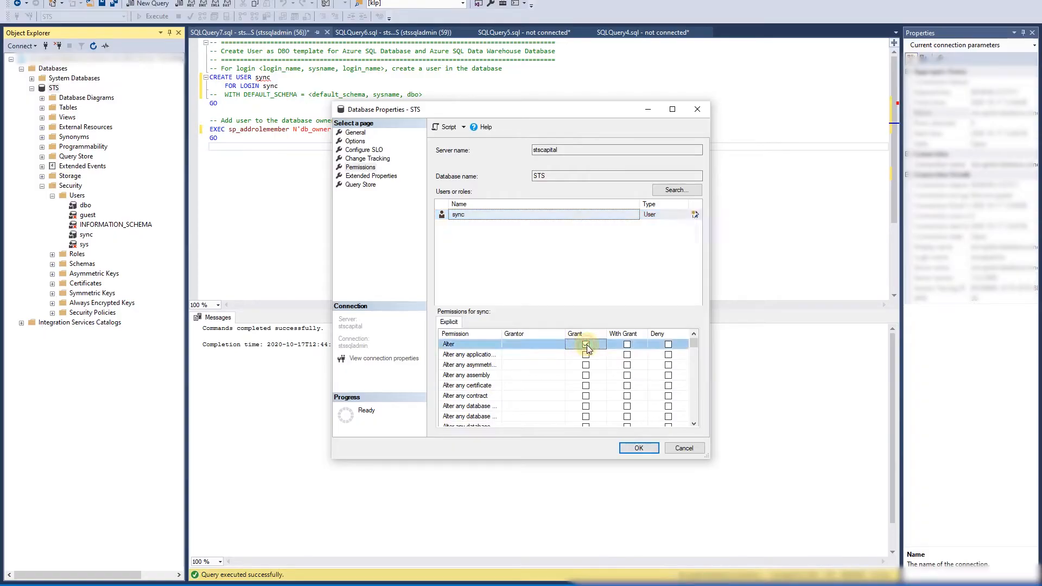
{"action": "left_click", "coordinate": [641, 449]}
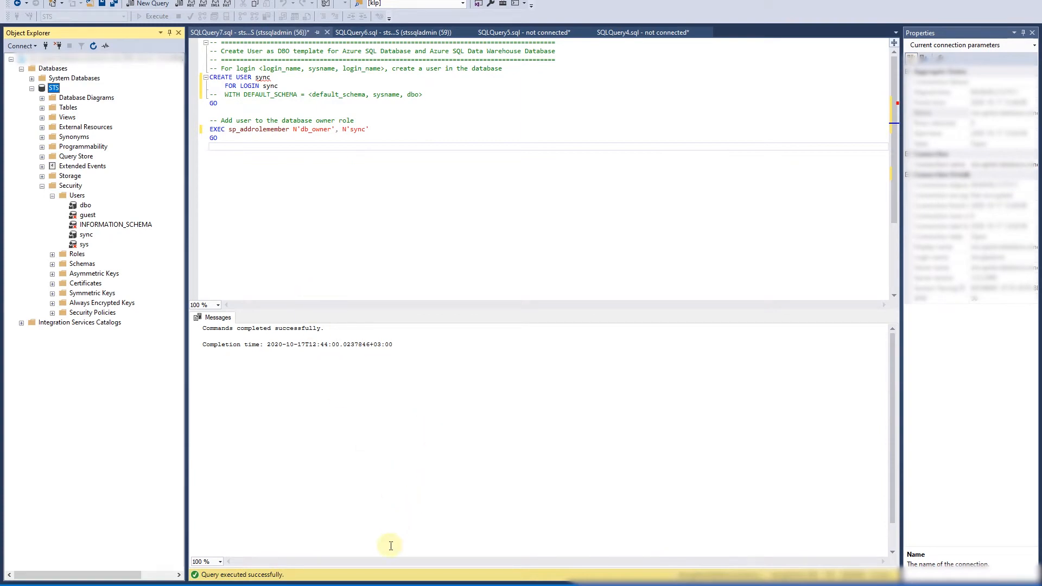
Switch to the Azure portal and enter sync as the hub database username along with the account password.
{"action": "left_click", "coordinate": [267, 585]}
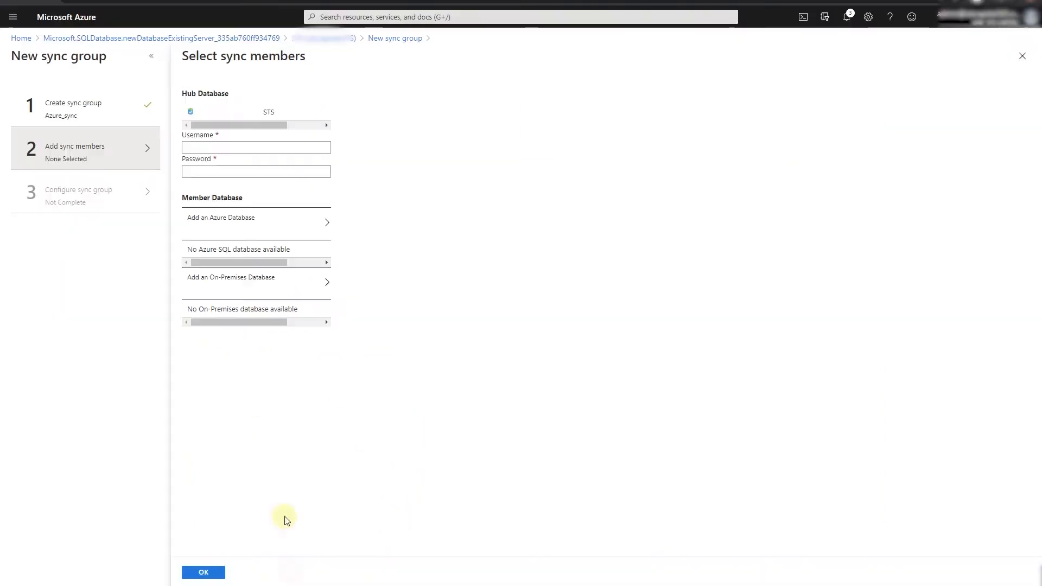
{"action": "left_click", "coordinate": [258, 149]}
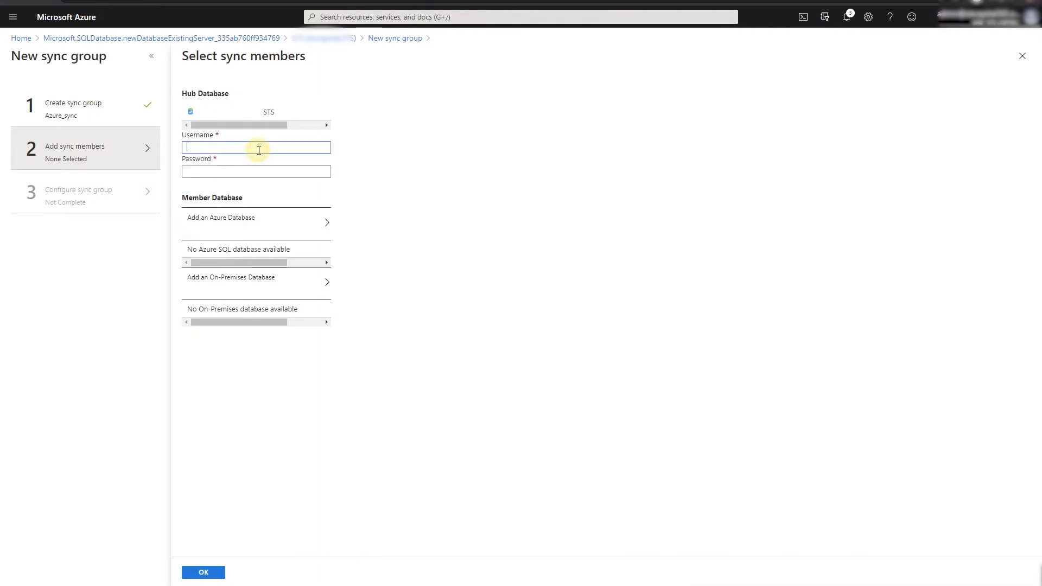
{"action": "left_click", "coordinate": [224, 172]}
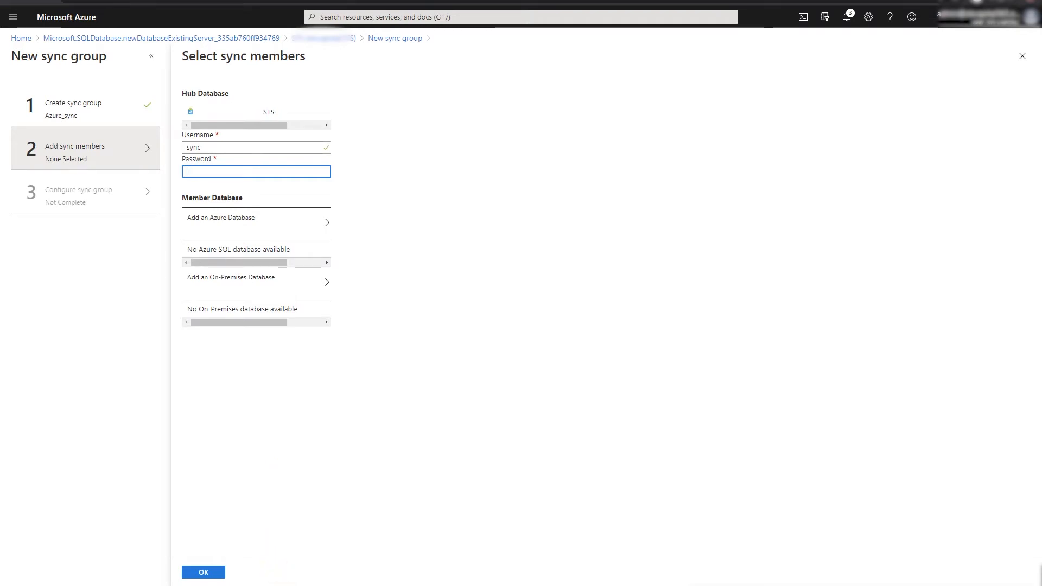
{"action": "key", "text": "ctrl+v"}
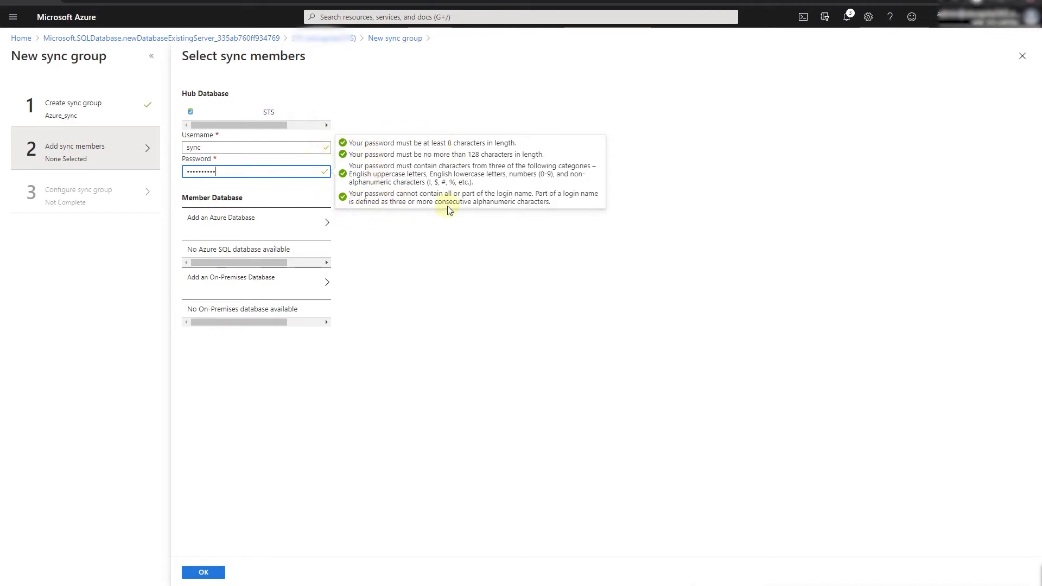
{"action": "left_click", "coordinate": [416, 294]}
{"action": "left_click", "coordinate": [416, 295]}
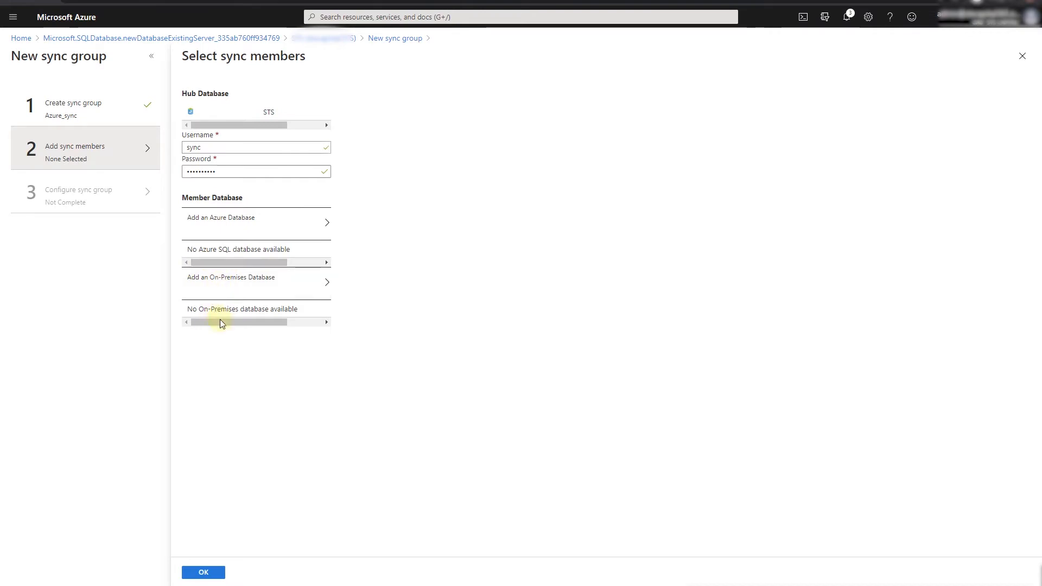
Start adding an on-premises member database with a new sync agent and copy the client agent's download link address.
{"action": "left_click", "coordinate": [242, 289]}
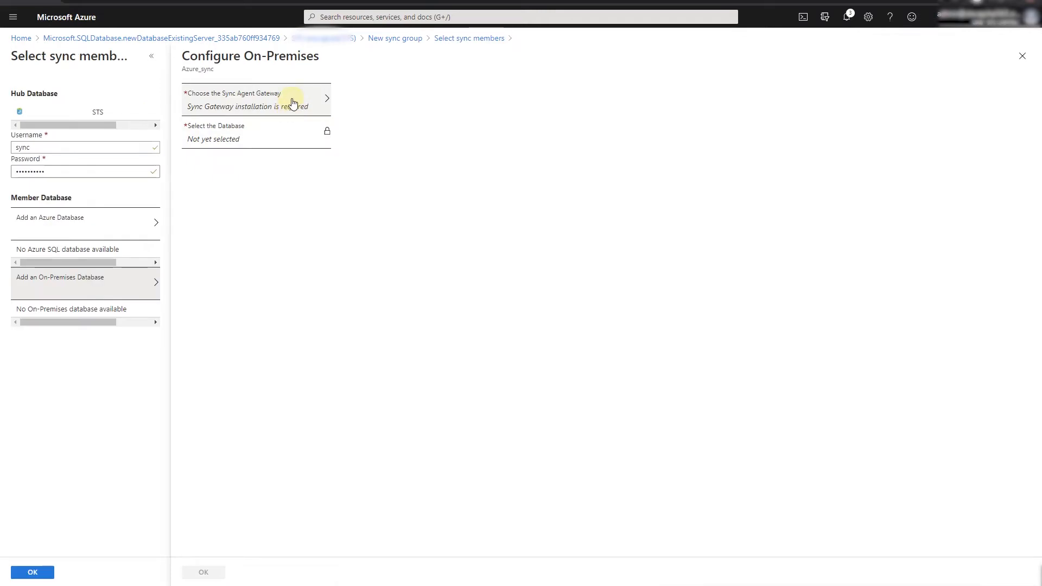
{"action": "left_click", "coordinate": [247, 105]}
{"action": "left_click", "coordinate": [82, 89]}
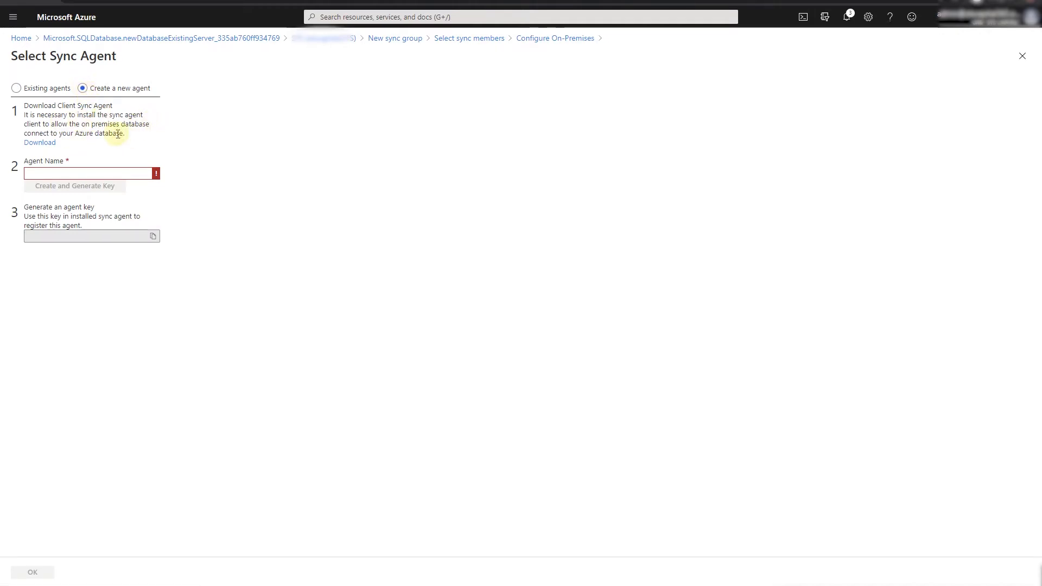
{"action": "right_click", "coordinate": [39, 144]}
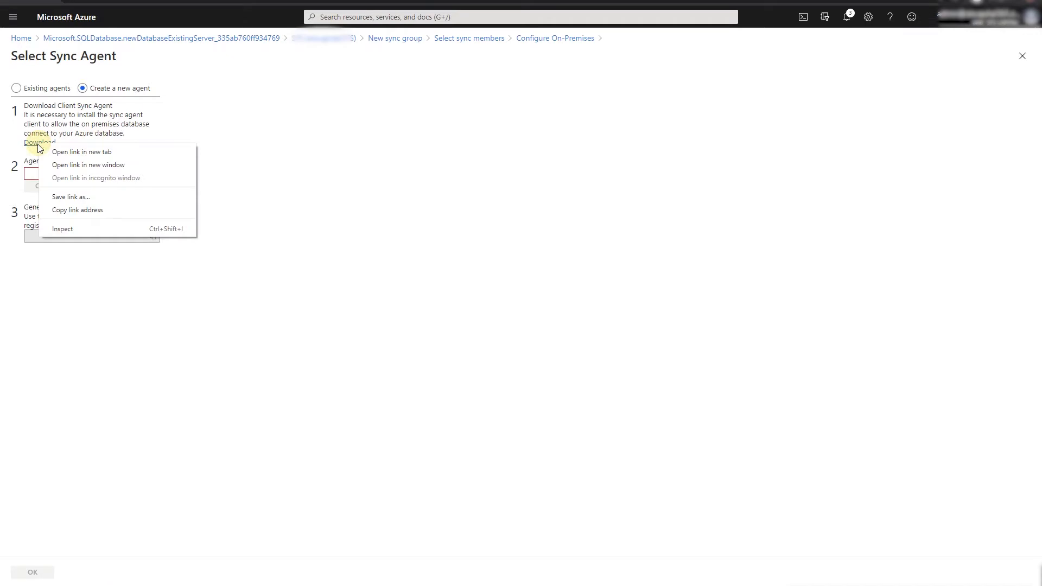
{"action": "left_click", "coordinate": [77, 209]}
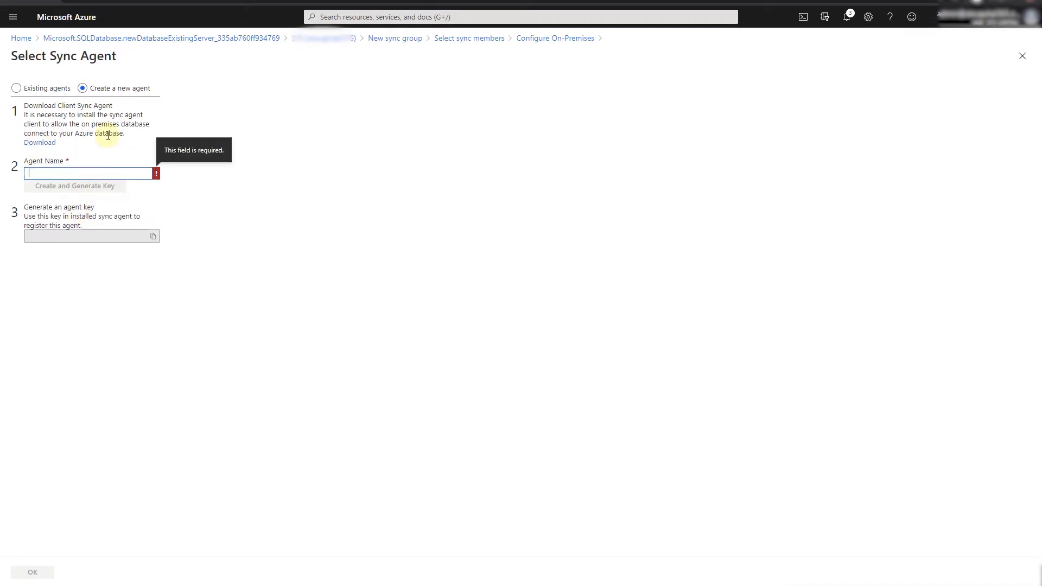
Create a sync agent named Sync_agent, generate its agent key and copy the key.
{"action": "type", "text": "Sync_agent"}
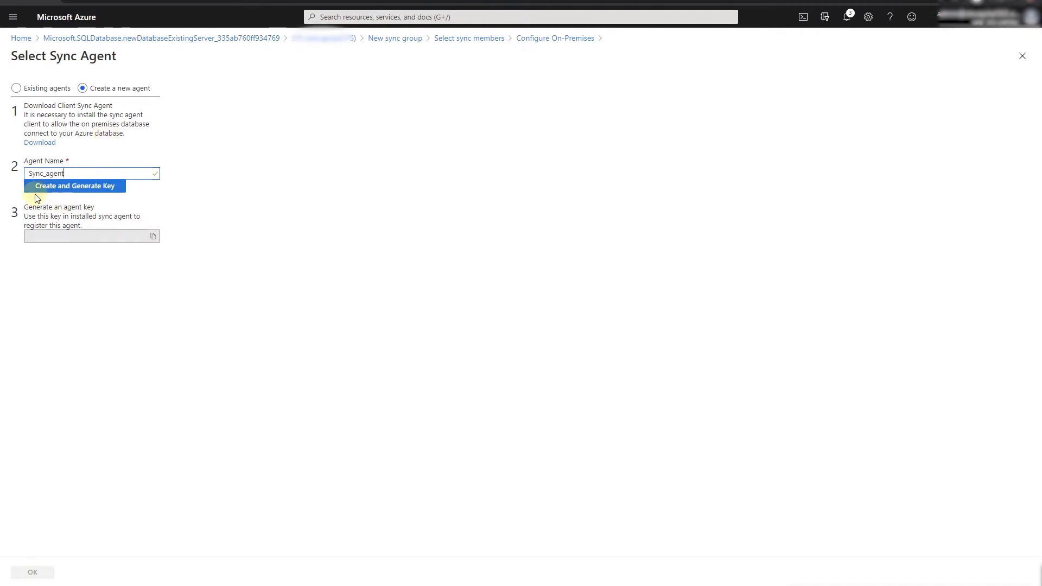
{"action": "left_click", "coordinate": [72, 187]}
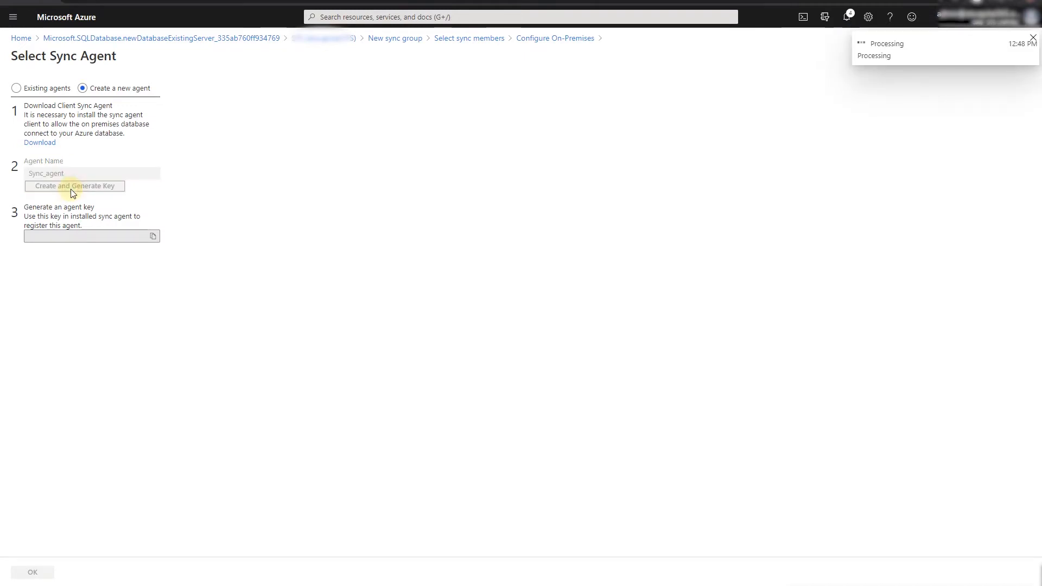
{"action": "left_click", "coordinate": [153, 236]}
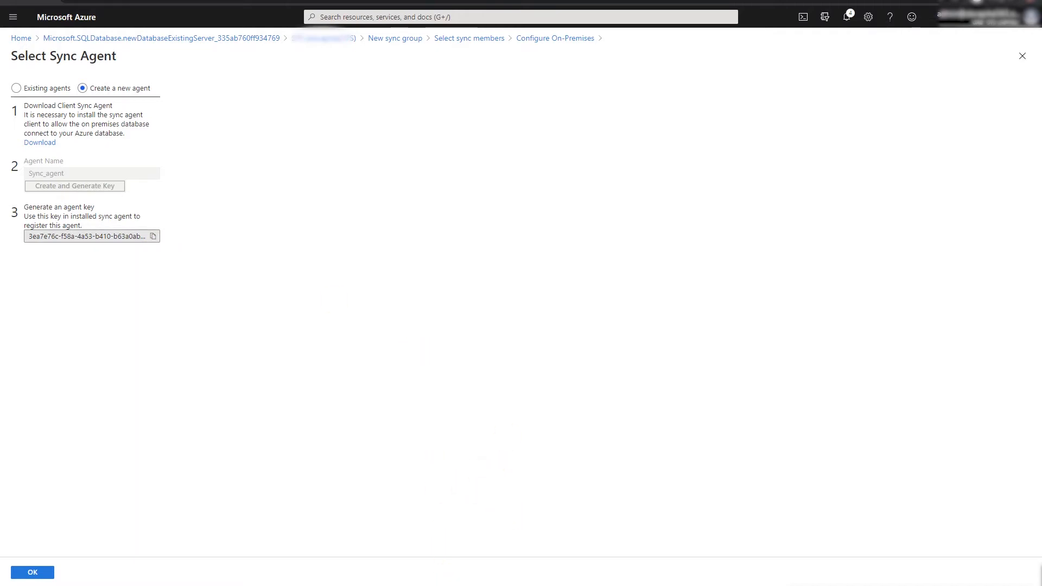
Open the copied link in the Windows Server browser, examine the SQL Azure Data Sync Agent download page and put the browser away.
{"action": "left_click", "coordinate": [463, 580]}
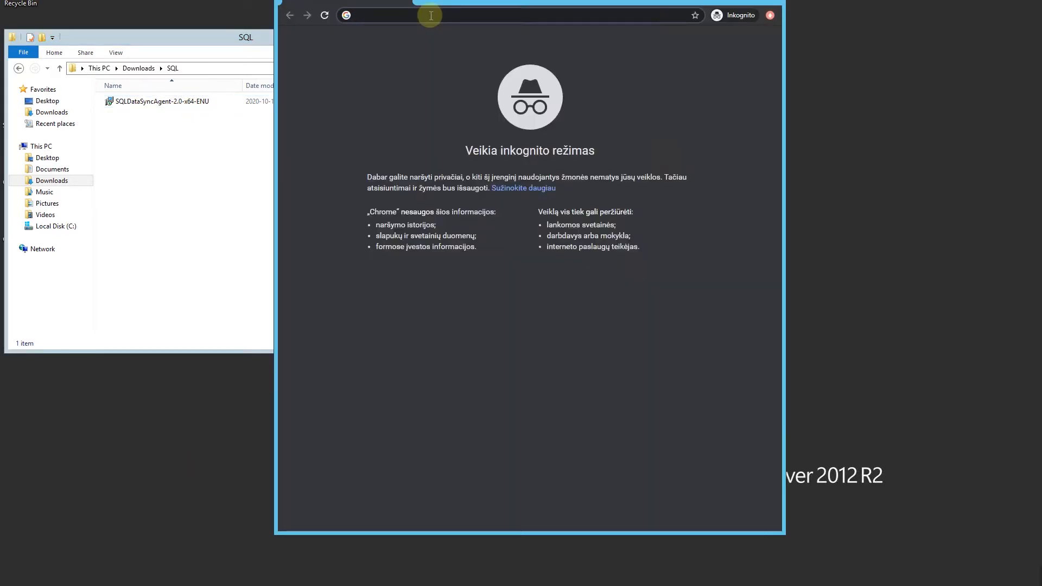
{"action": "key", "text": "ctrl+v"}
{"action": "key", "text": "Return"}
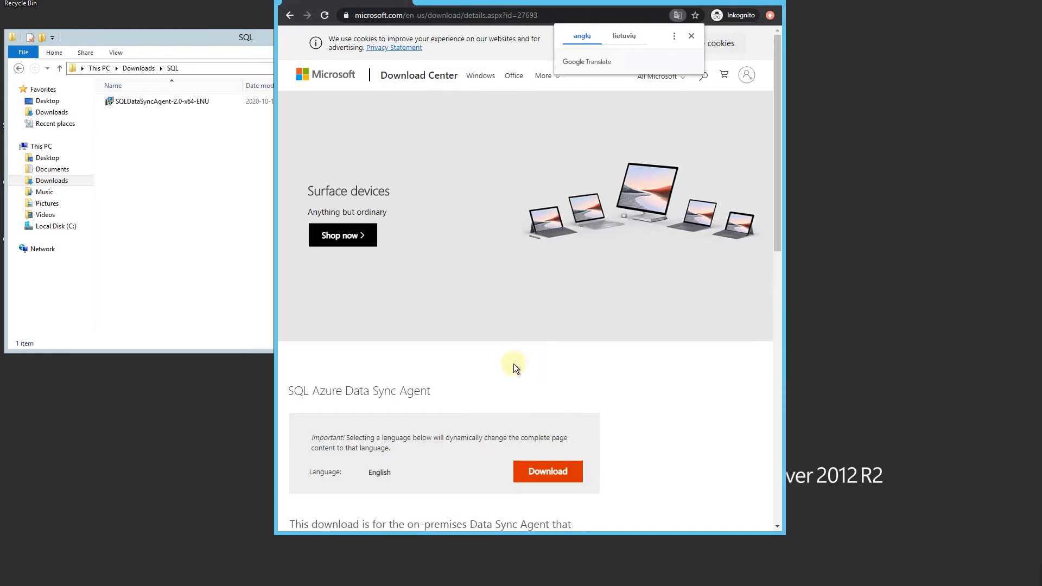
{"action": "scroll", "coordinate": [514, 363], "scroll_direction": "down", "scroll_amount": 3}
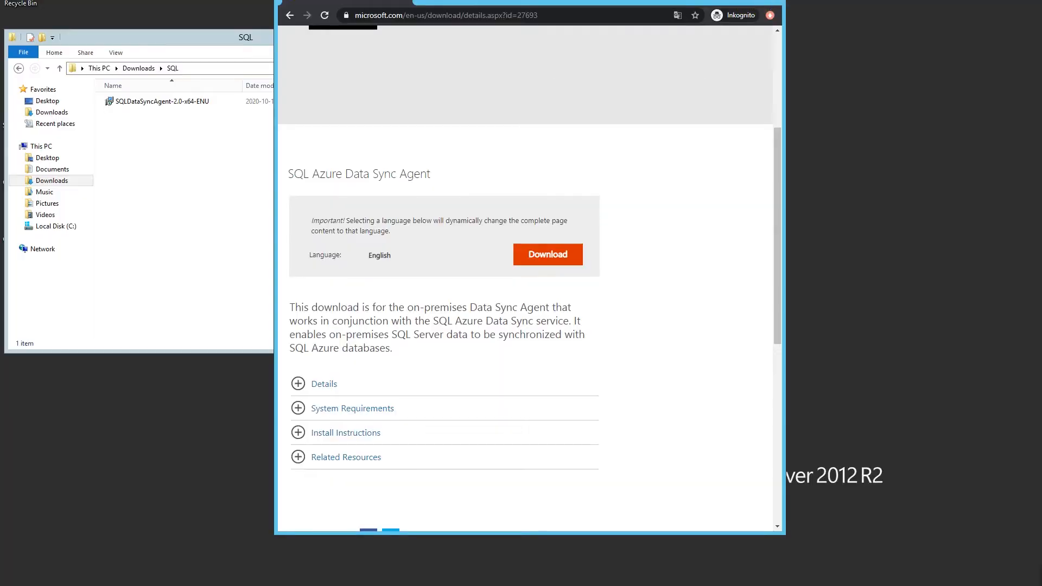
{"action": "left_click", "coordinate": [774, 1]}
Run the SQLDataSyncAgent-2.0-x64-ENU installer from the SQL downloads folder and accept the license agreement.
{"action": "left_click", "coordinate": [221, 170]}
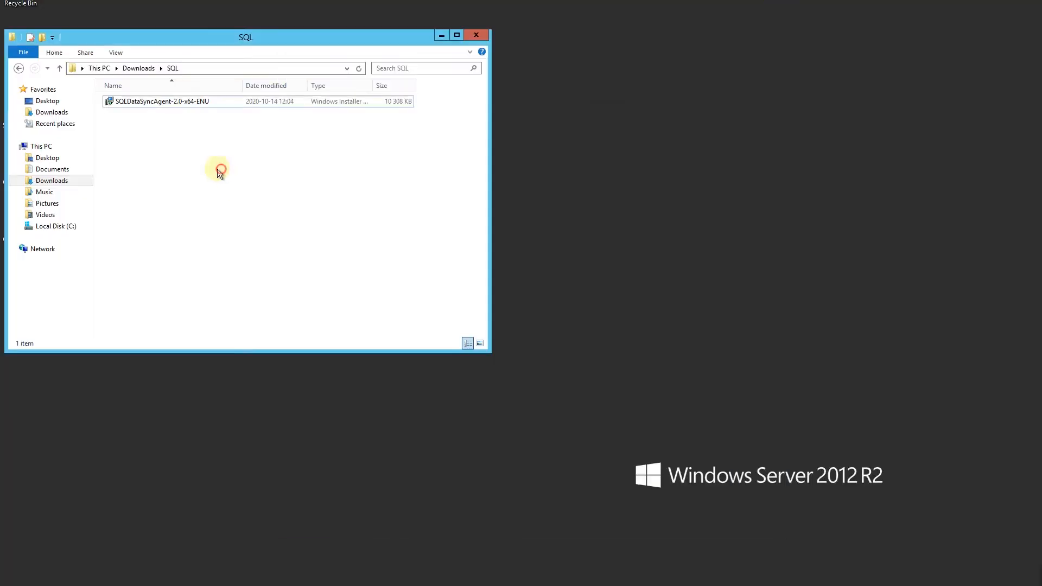
{"action": "double_click", "coordinate": [169, 103]}
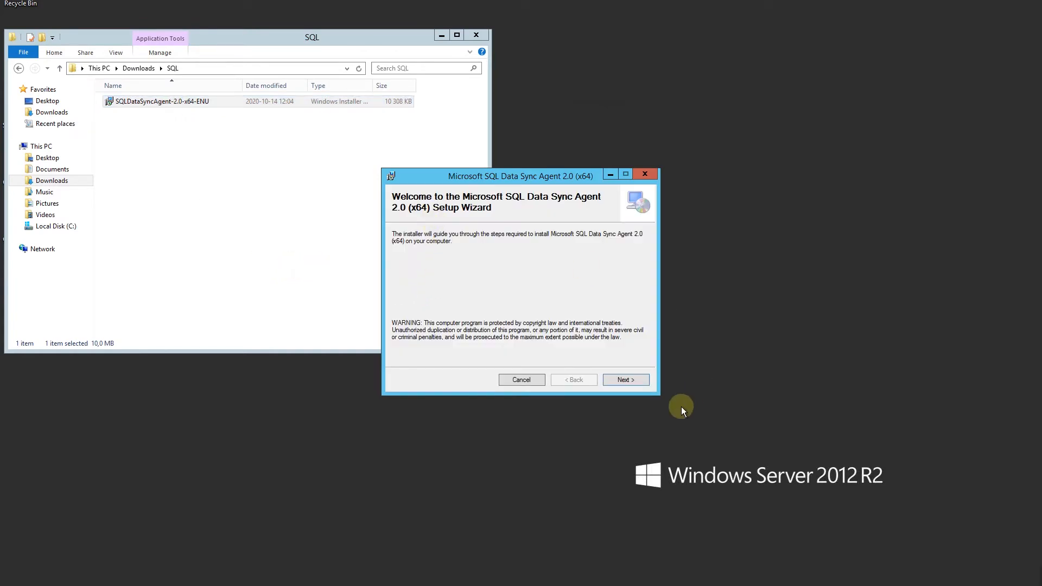
{"action": "left_click", "coordinate": [619, 379]}
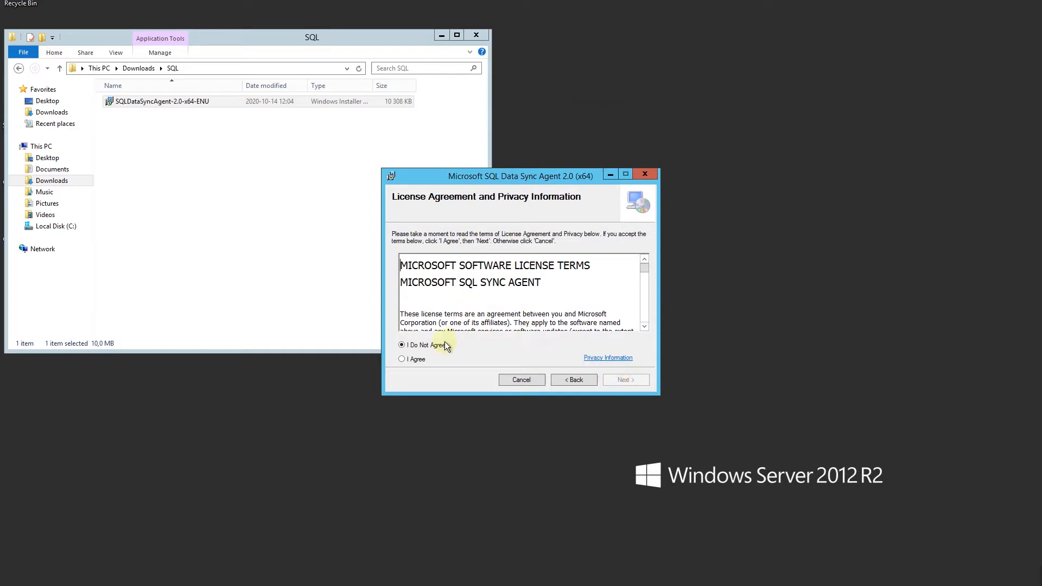
{"action": "left_click", "coordinate": [421, 360]}
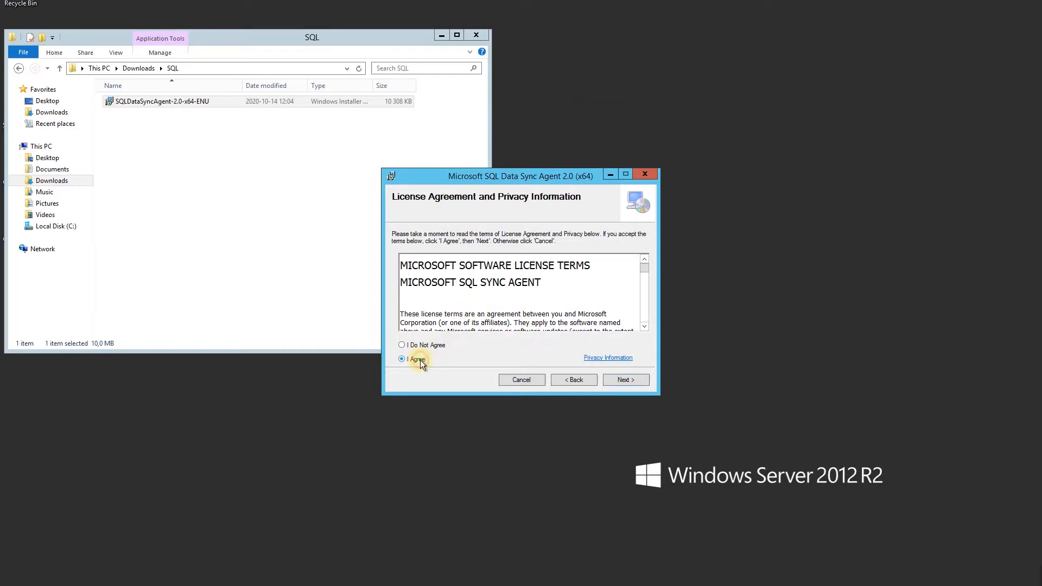
{"action": "left_click", "coordinate": [630, 381]}
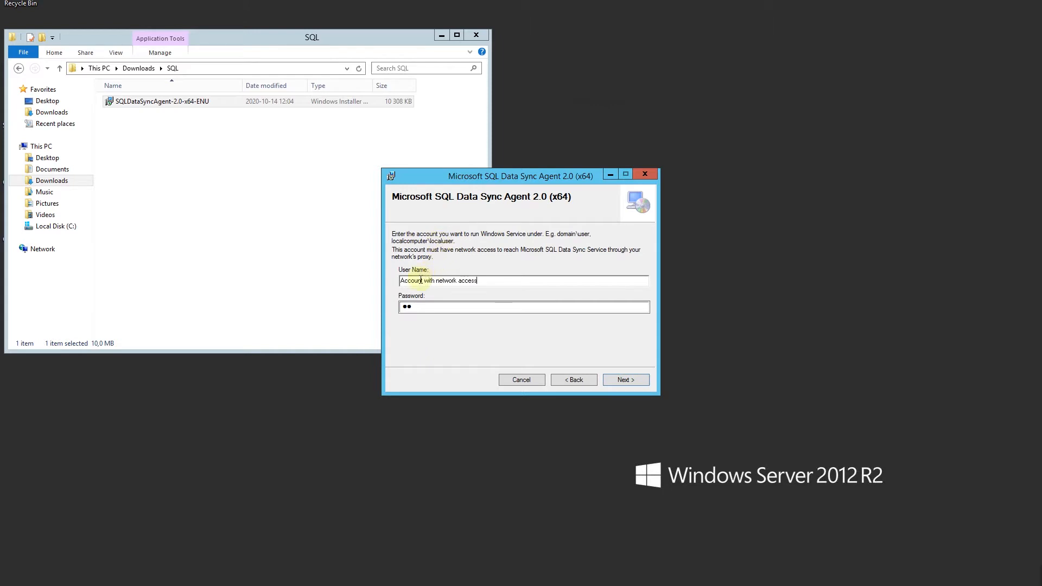
Enter the user name and password of the account that runs the agent's Windows service.
{"action": "left_click", "coordinate": [502, 281]}
{"action": "left_click_drag", "start_coordinate": [478, 281], "coordinate": [399, 281]}
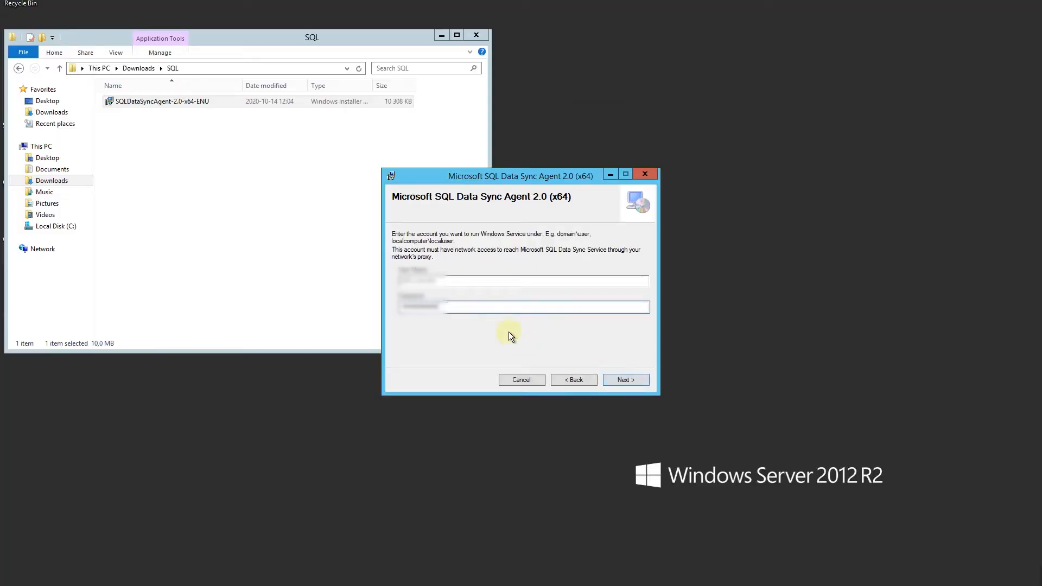
{"action": "left_click", "coordinate": [626, 380]}
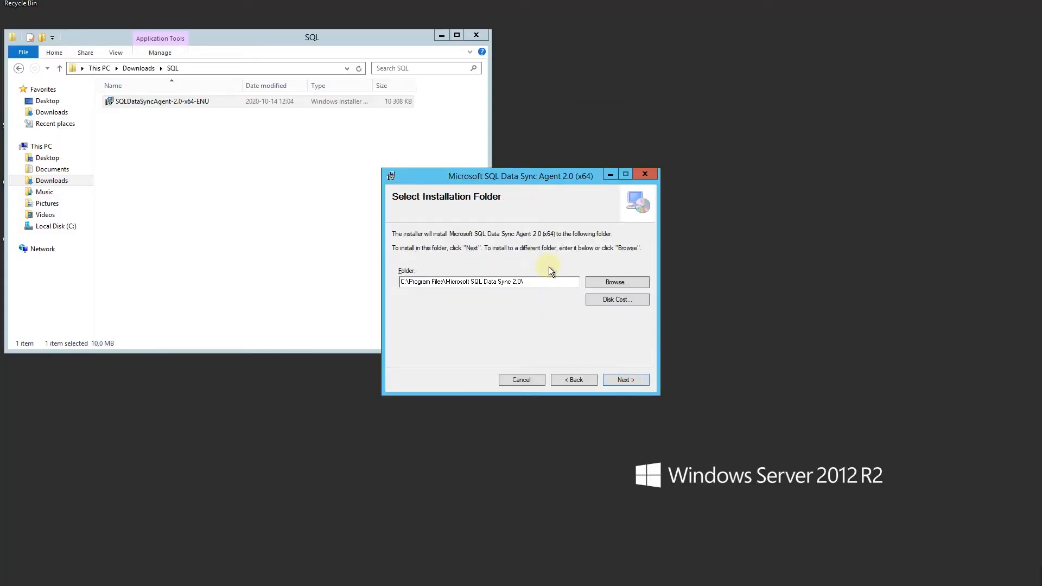
Install the agent into C:\Program Files\Microsoft SQL Data Sync 2.0\ and close the setup wizard.
{"action": "left_click", "coordinate": [625, 379]}
{"action": "left_click", "coordinate": [625, 379]}
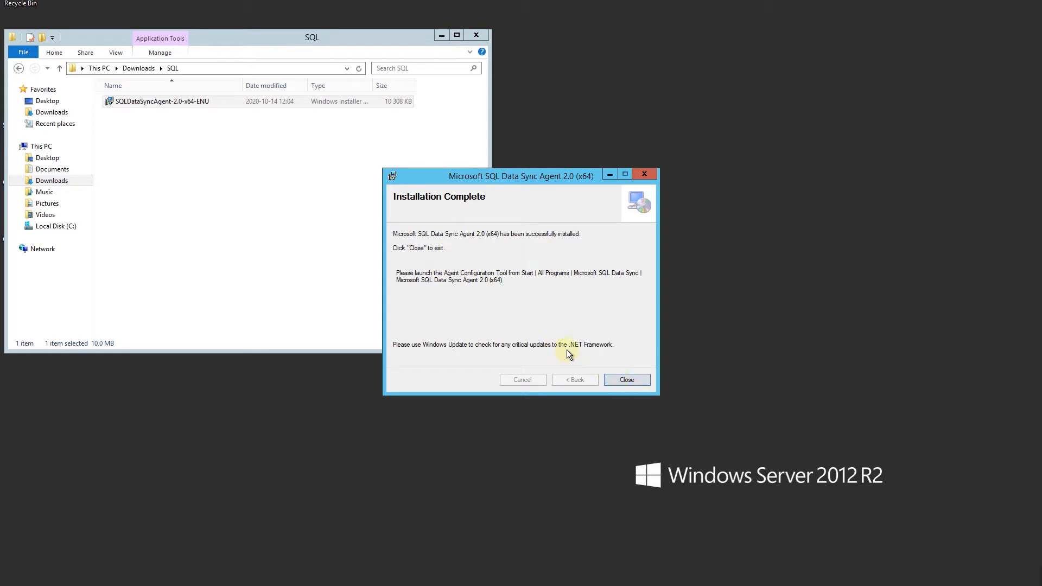
{"action": "left_click", "coordinate": [627, 380]}
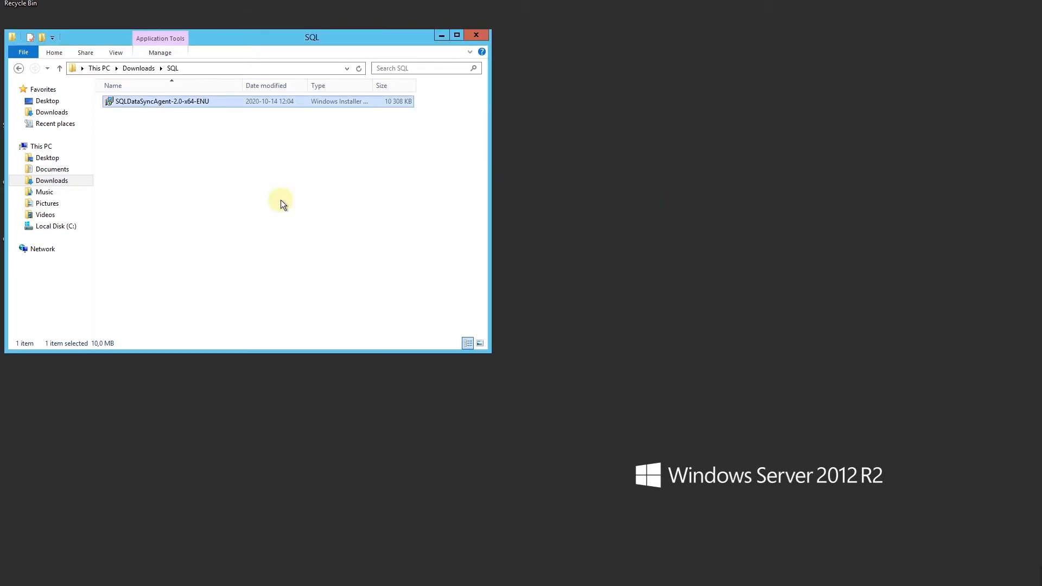
Launch Microsoft SQL Data Sync Agent 2.0 (x64), allow it to make changes, and copy the Sync_agent key from the Azure portal.
{"action": "left_click", "coordinate": [11, 580]}
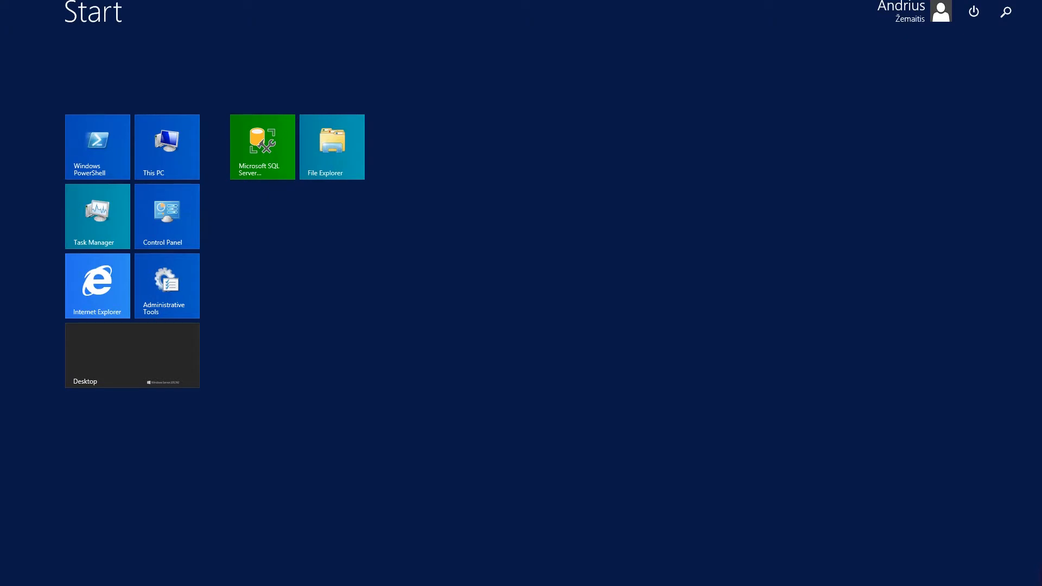
{"action": "type", "text": "data Sources (64-bit"}
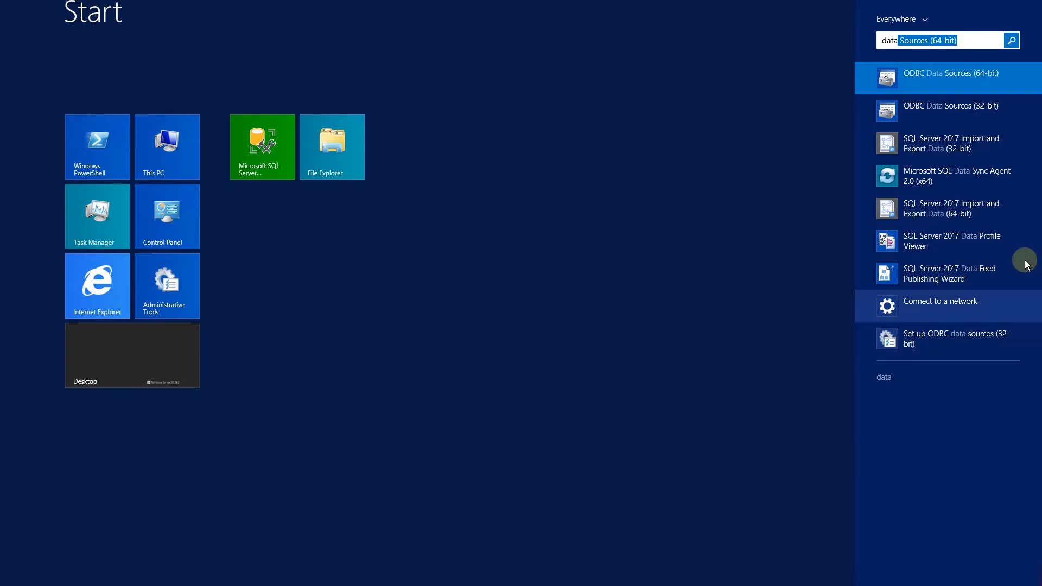
{"action": "left_click", "coordinate": [945, 179]}
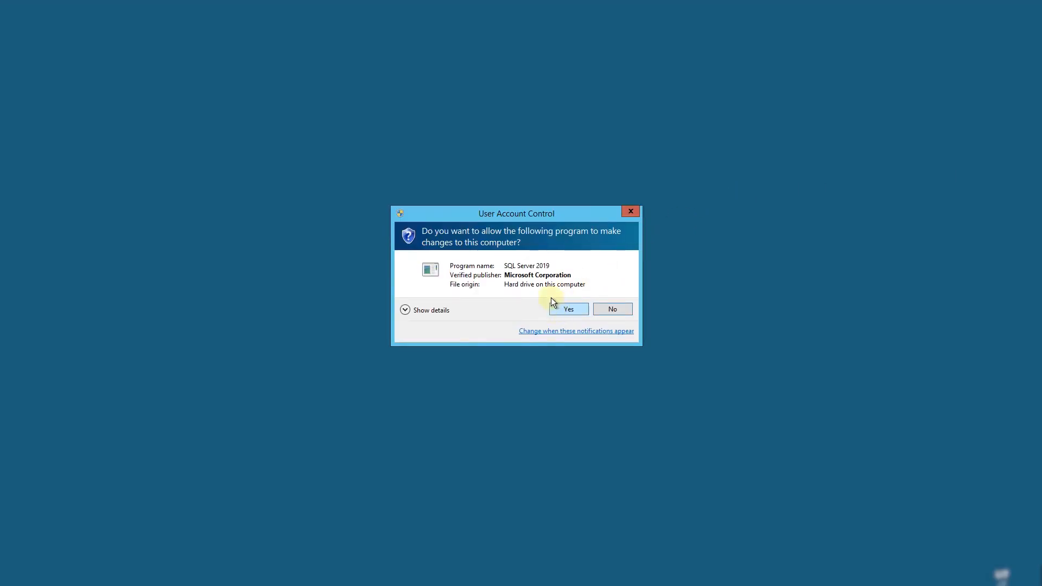
{"action": "left_click", "coordinate": [568, 309]}
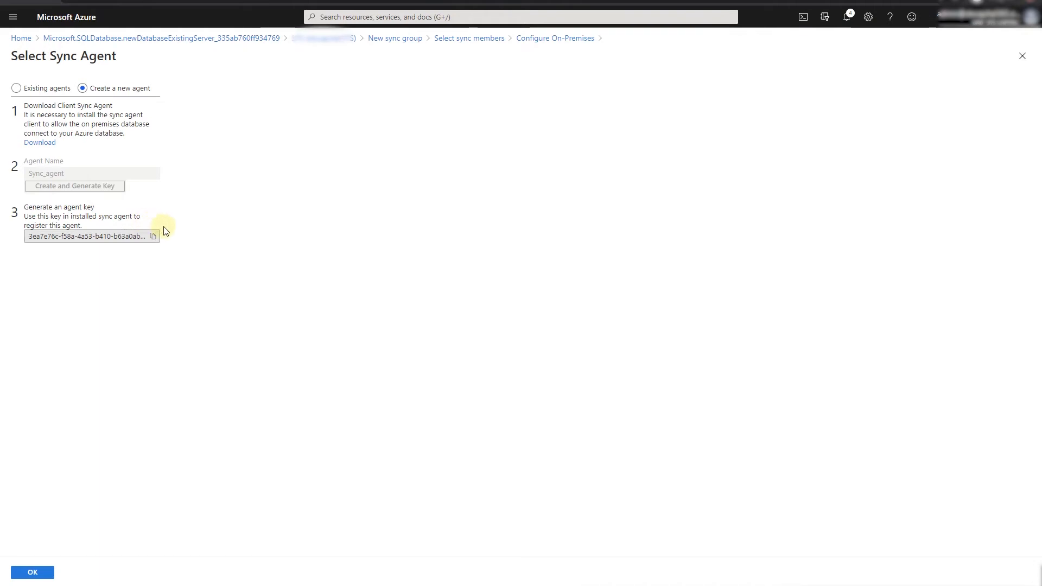
{"action": "left_click", "coordinate": [154, 238]}
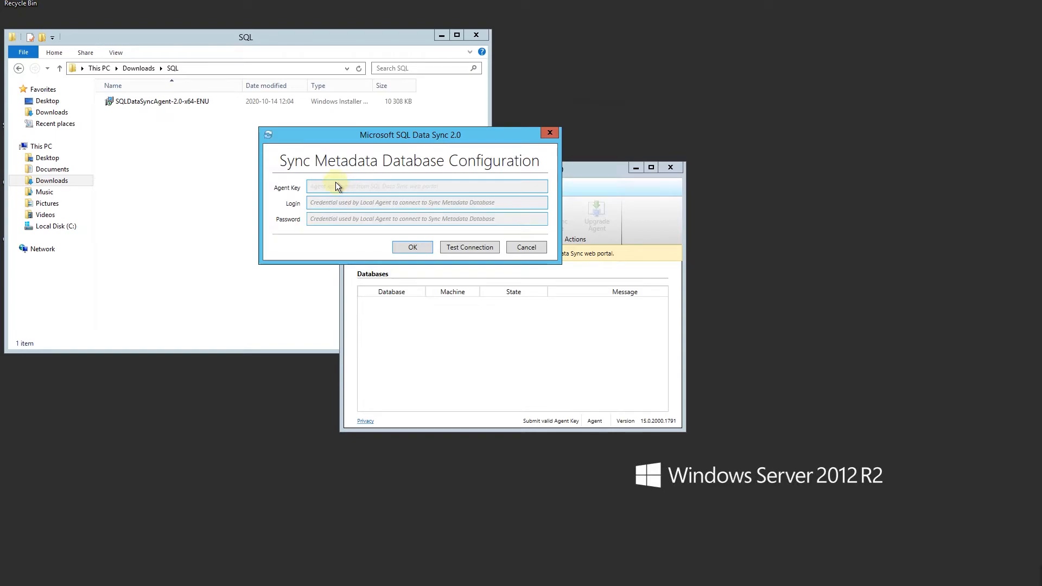
Paste the copied agent key into the sync metadata database configuration.
{"action": "key", "text": "ctrl+v"}
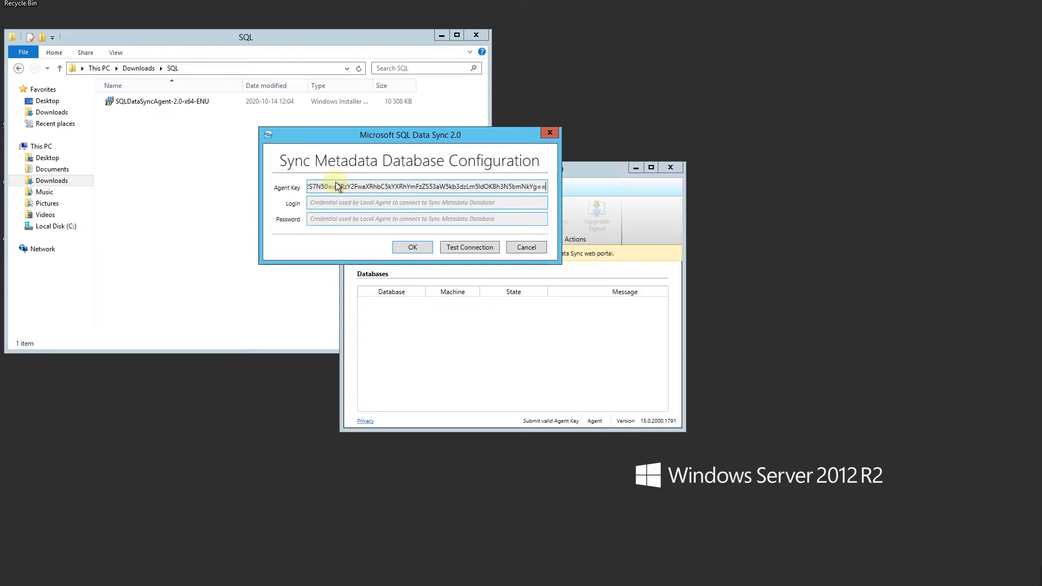
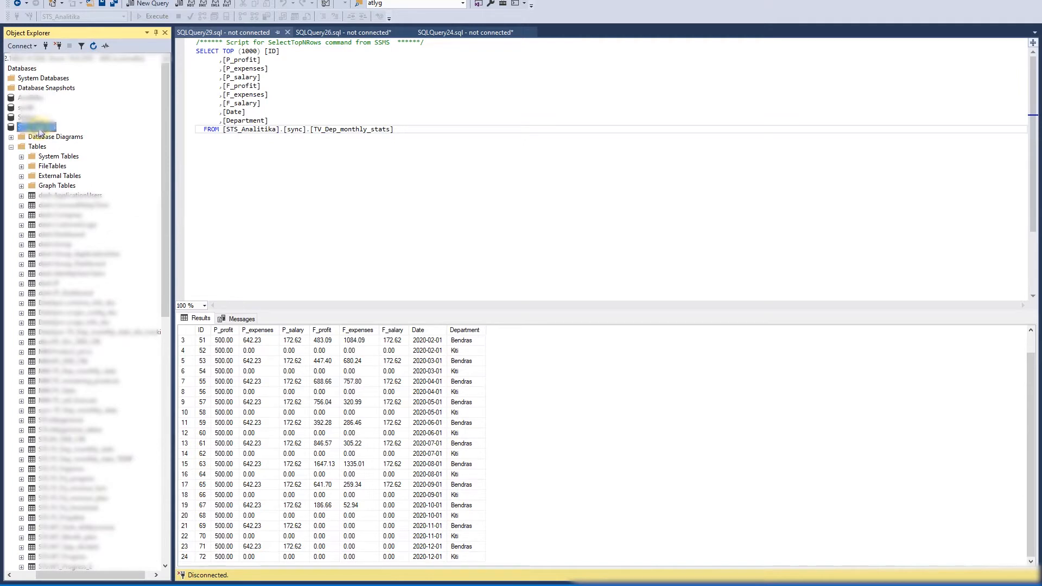
In SQL Server Management Studio, review the permissions of the data_reader user in STS_Analitika's database properties and close them without changes.
{"action": "right_click", "coordinate": [49, 128]}
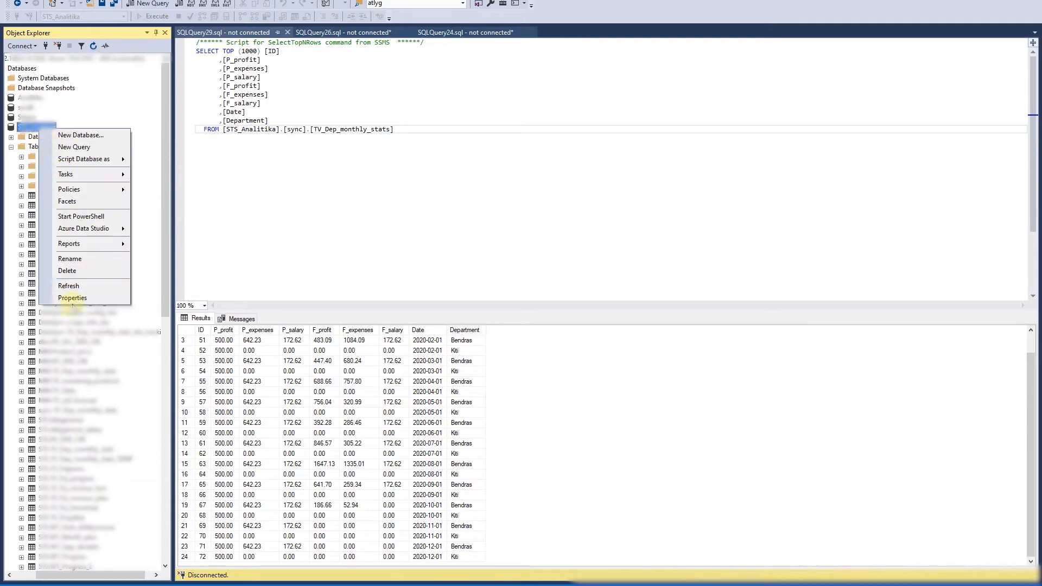
{"action": "left_click", "coordinate": [76, 298]}
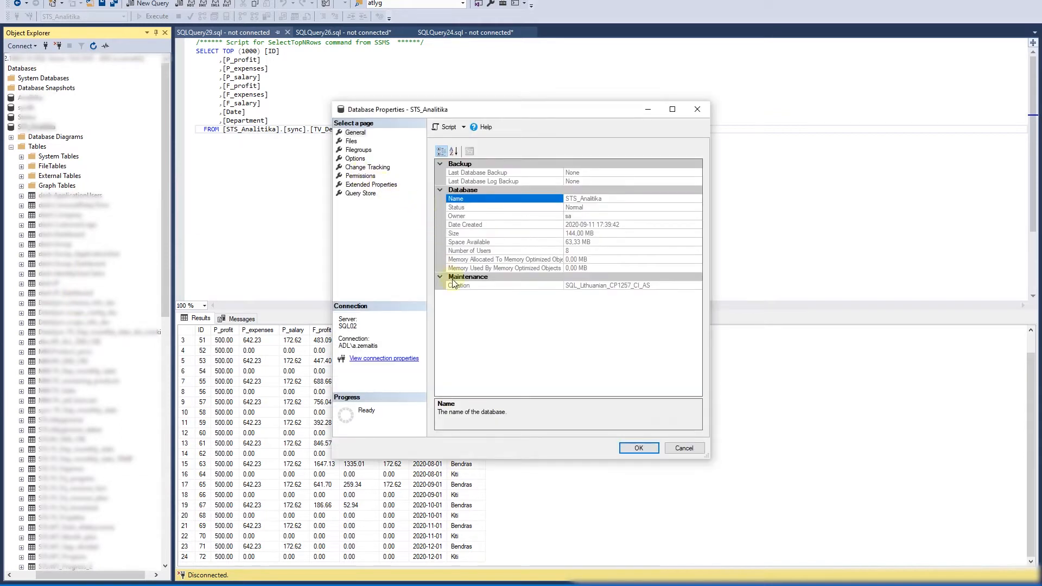
{"action": "left_click", "coordinate": [361, 177]}
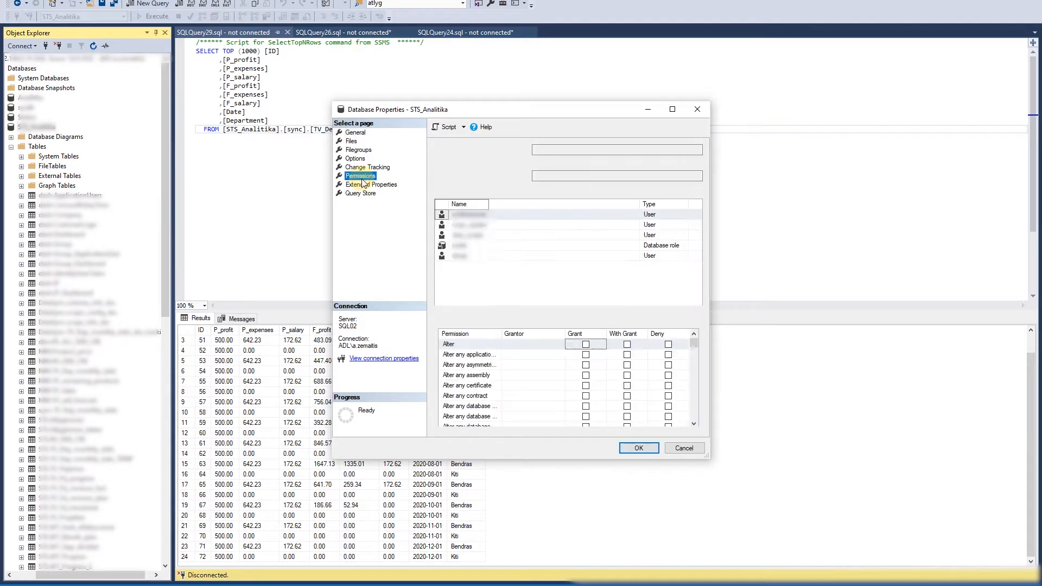
{"action": "left_click", "coordinate": [456, 235]}
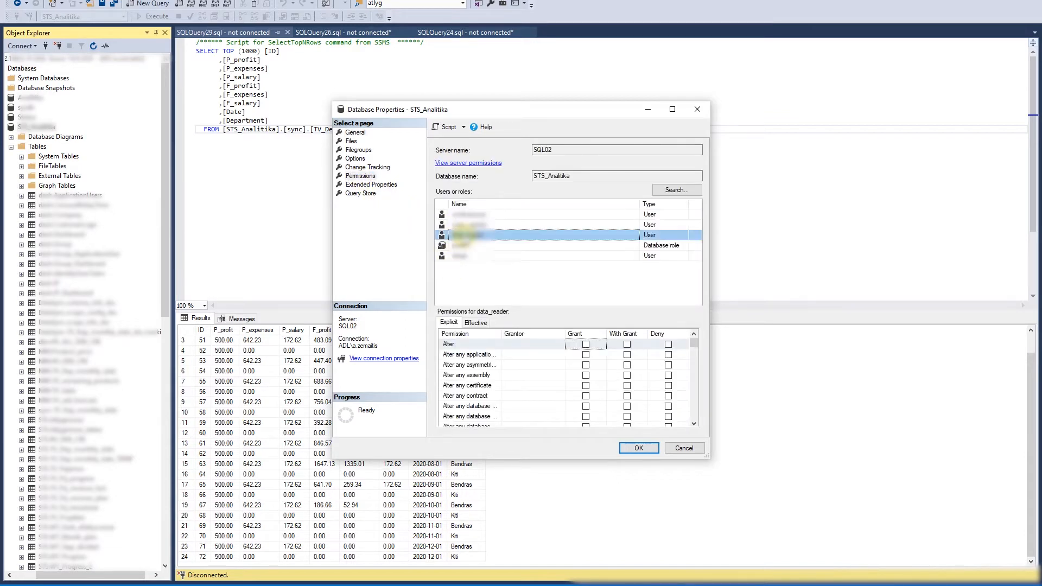
{"action": "scroll", "coordinate": [545, 396], "scroll_direction": "down", "scroll_amount": 9}
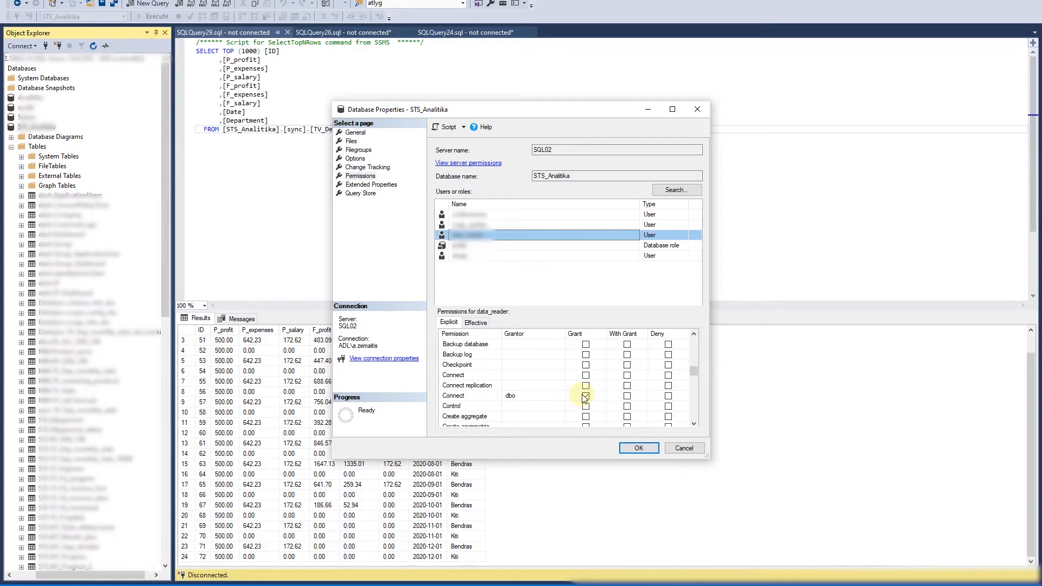
{"action": "scroll", "coordinate": [583, 399], "scroll_direction": "up", "scroll_amount": 9}
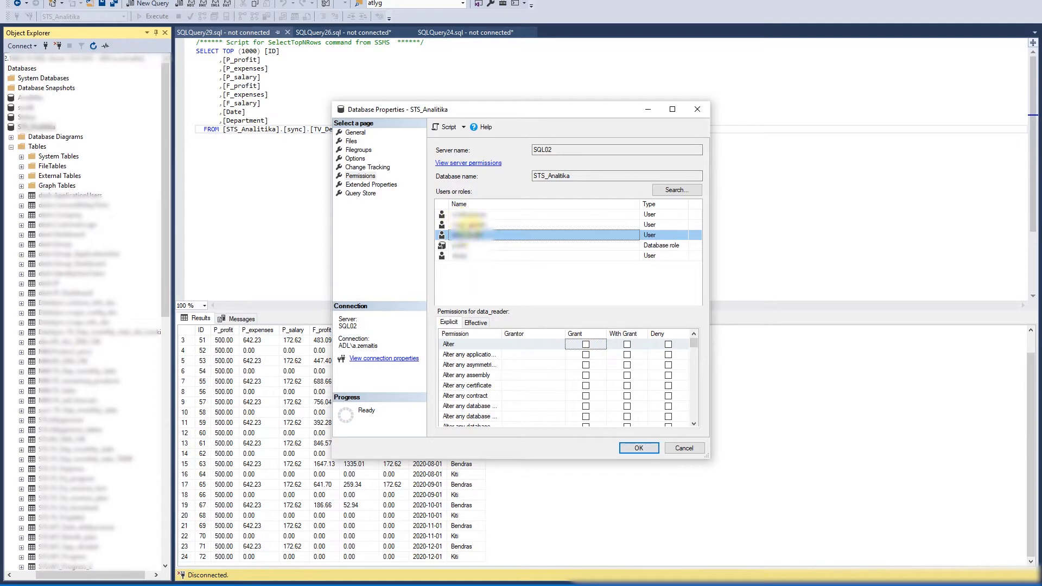
{"action": "left_click", "coordinate": [470, 224]}
{"action": "left_click", "coordinate": [691, 452]}
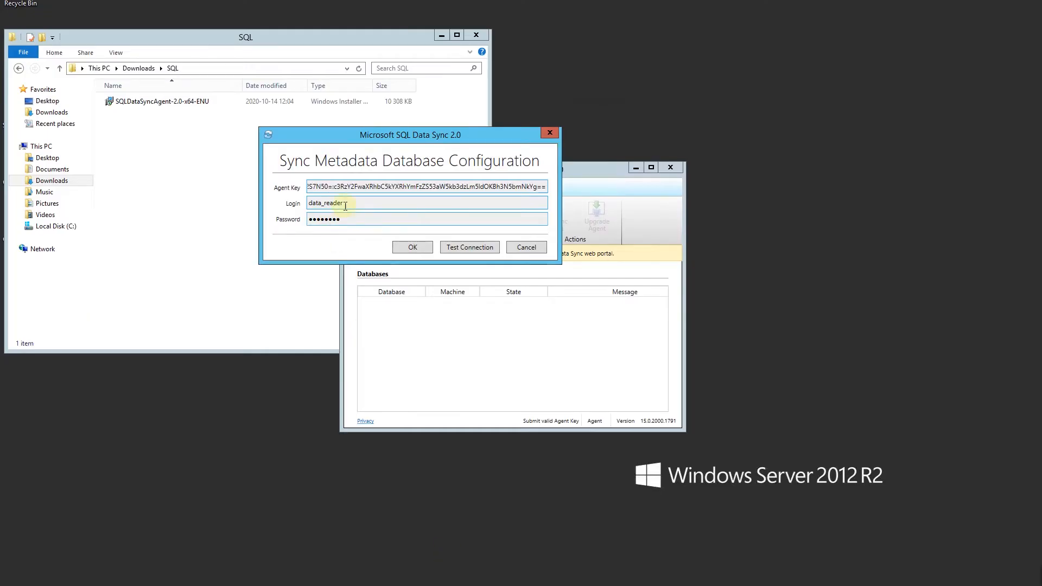
Back in the Data Sync agent, set the metadata login to sync with its password, test the connection and submit the configuration.
{"action": "left_click_drag", "start_coordinate": [345, 204], "coordinate": [330, 204]}
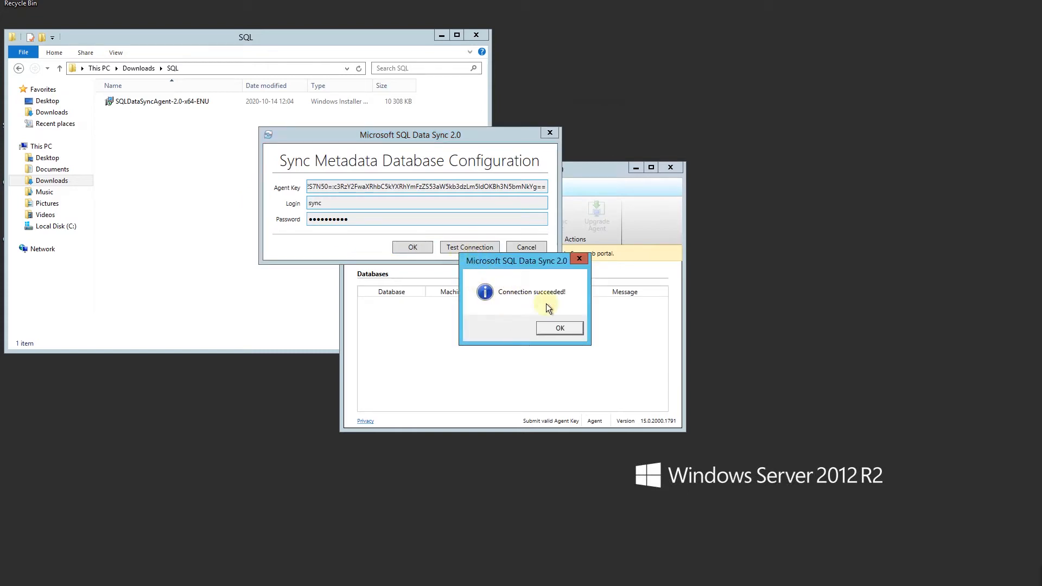
{"action": "left_click", "coordinate": [559, 328]}
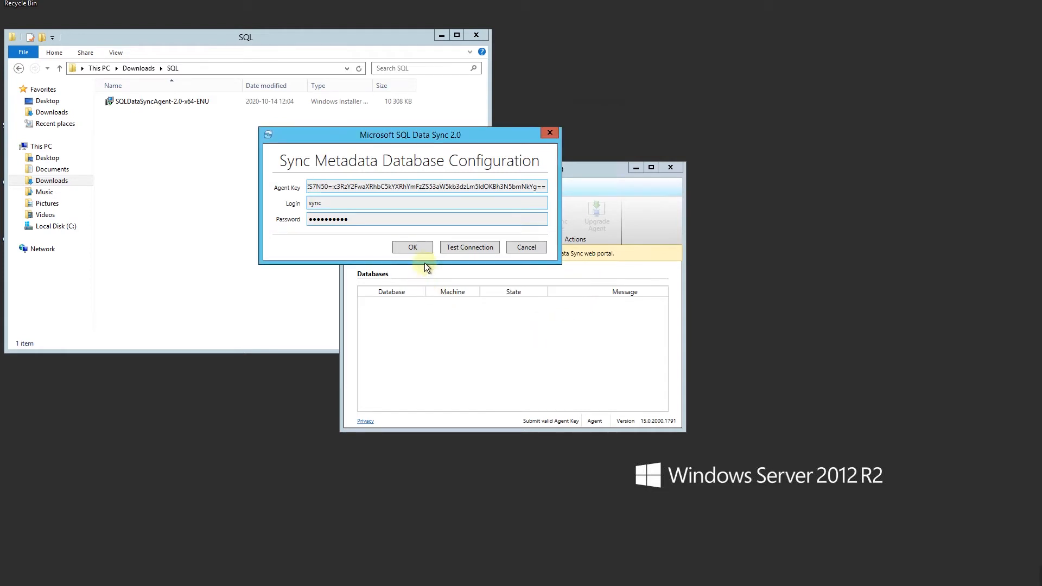
{"action": "left_click", "coordinate": [412, 248]}
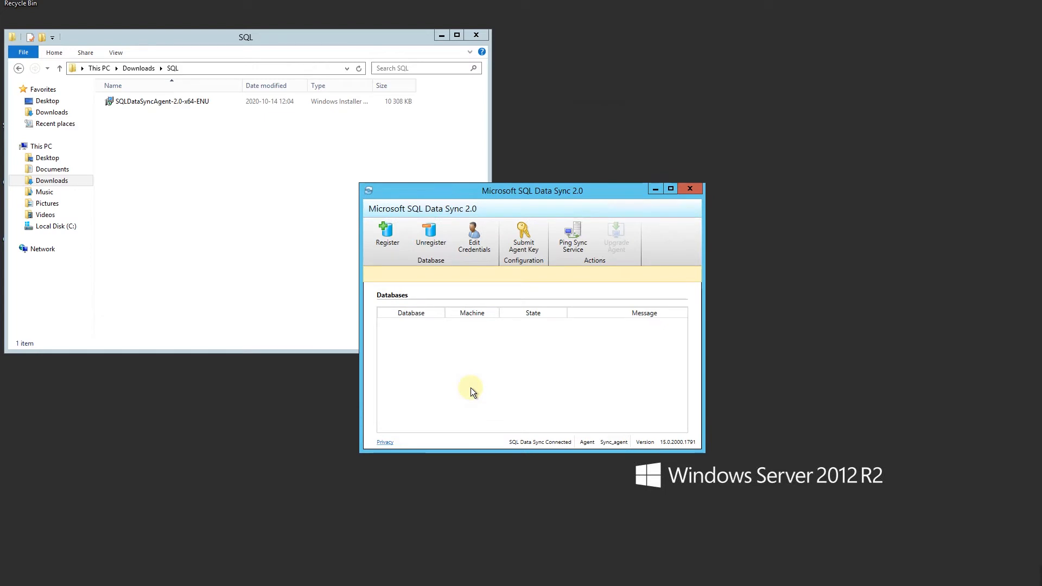
Register the STS_Analitika database on server SQL02 using Windows authentication, testing the connection before saving.
{"action": "left_click", "coordinate": [387, 239]}
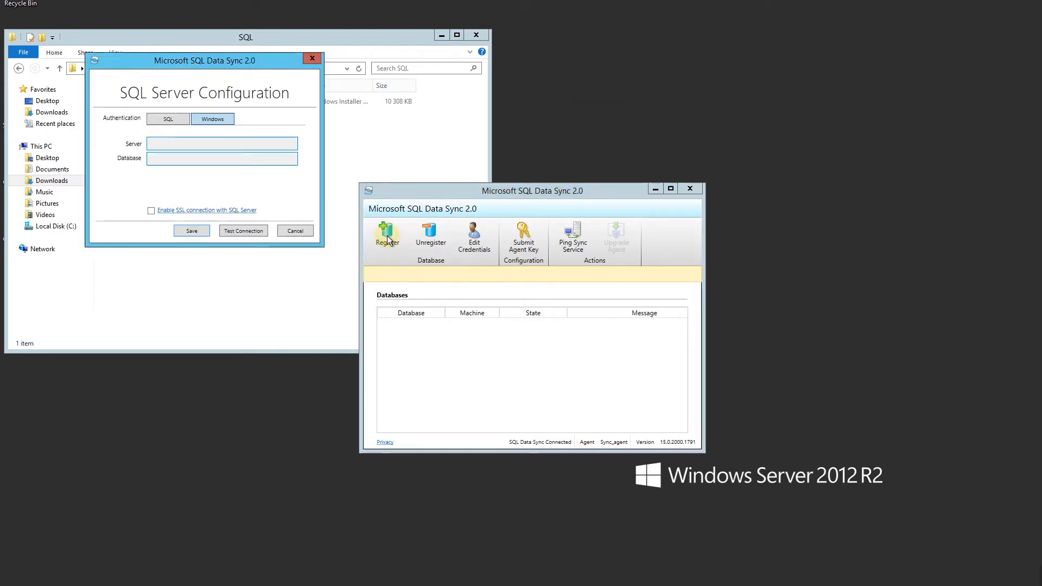
{"action": "left_click", "coordinate": [209, 119]}
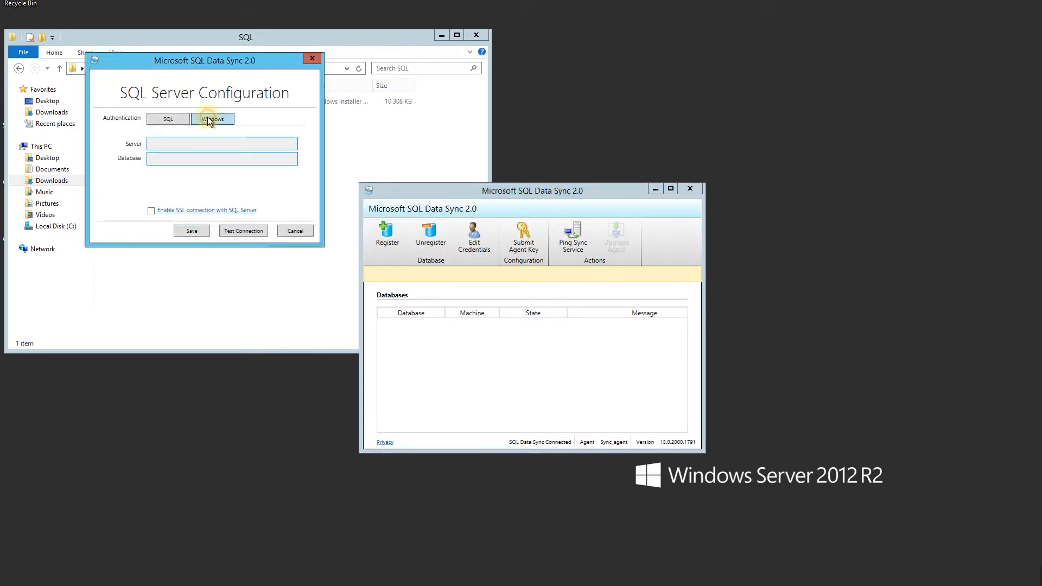
{"action": "left_click", "coordinate": [161, 120]}
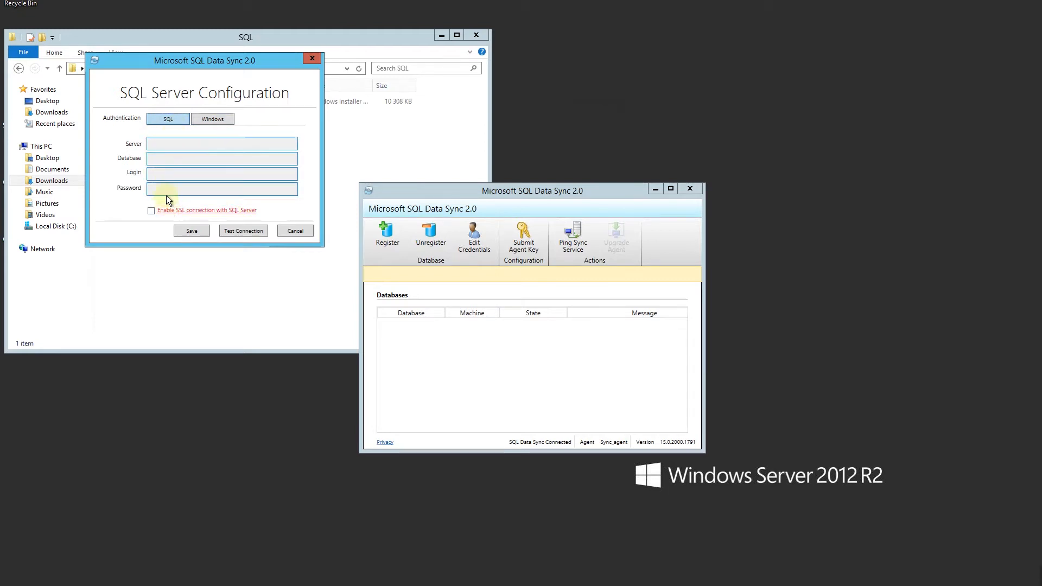
{"action": "left_click", "coordinate": [211, 118]}
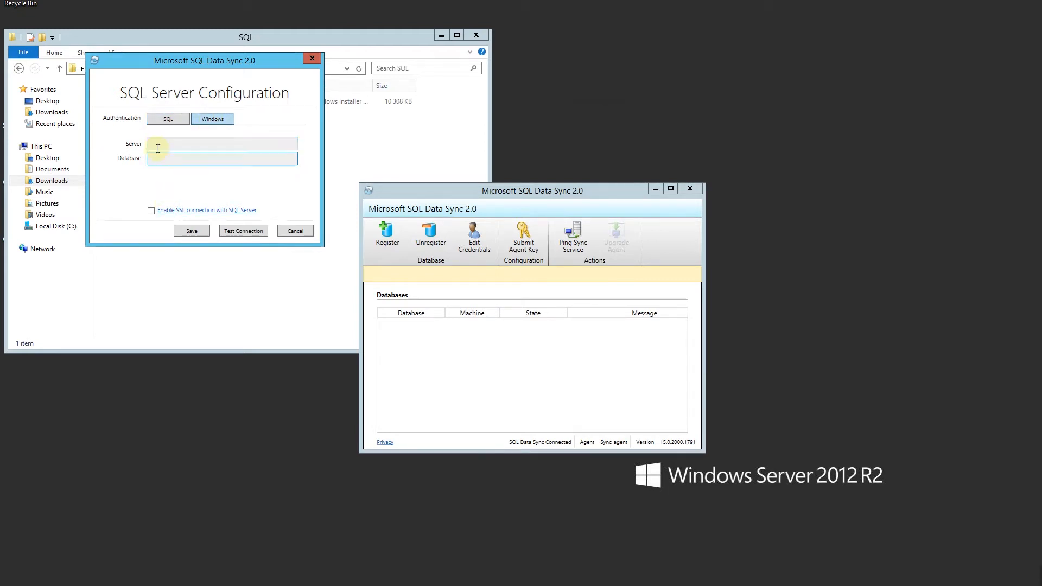
{"action": "left_click", "coordinate": [185, 162]}
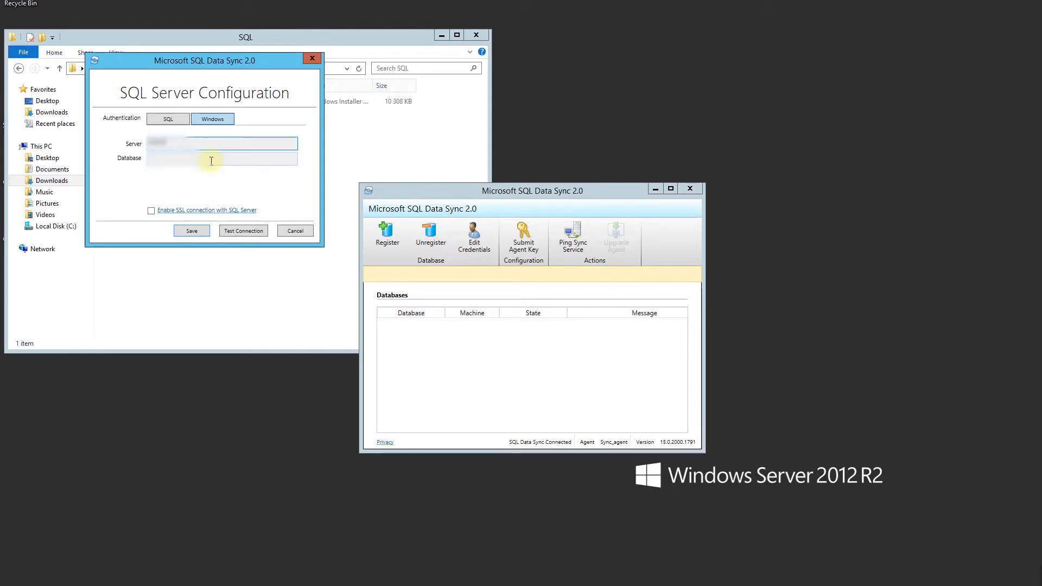
{"action": "left_click", "coordinate": [246, 230]}
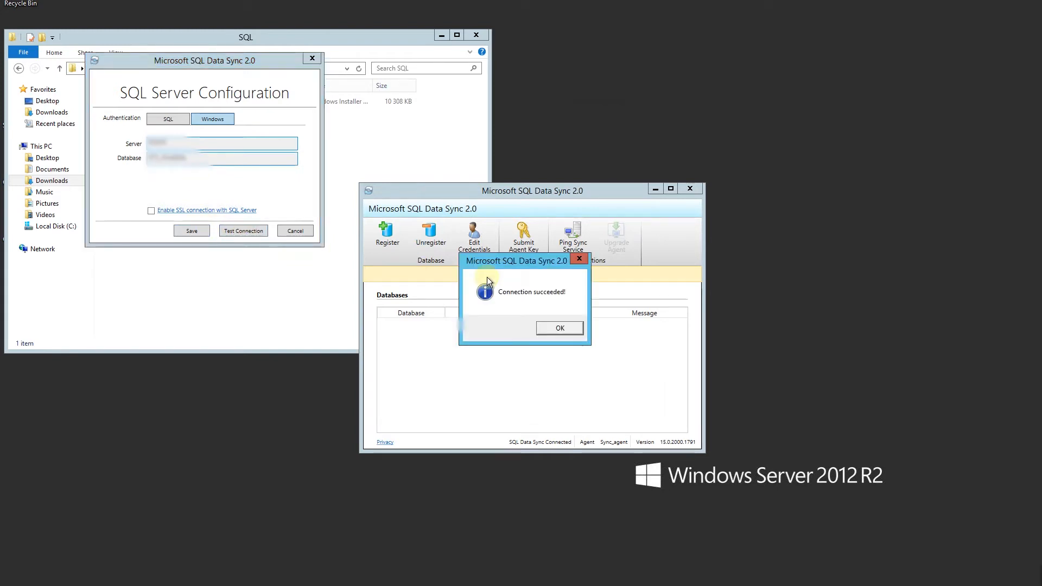
{"action": "left_click", "coordinate": [569, 330]}
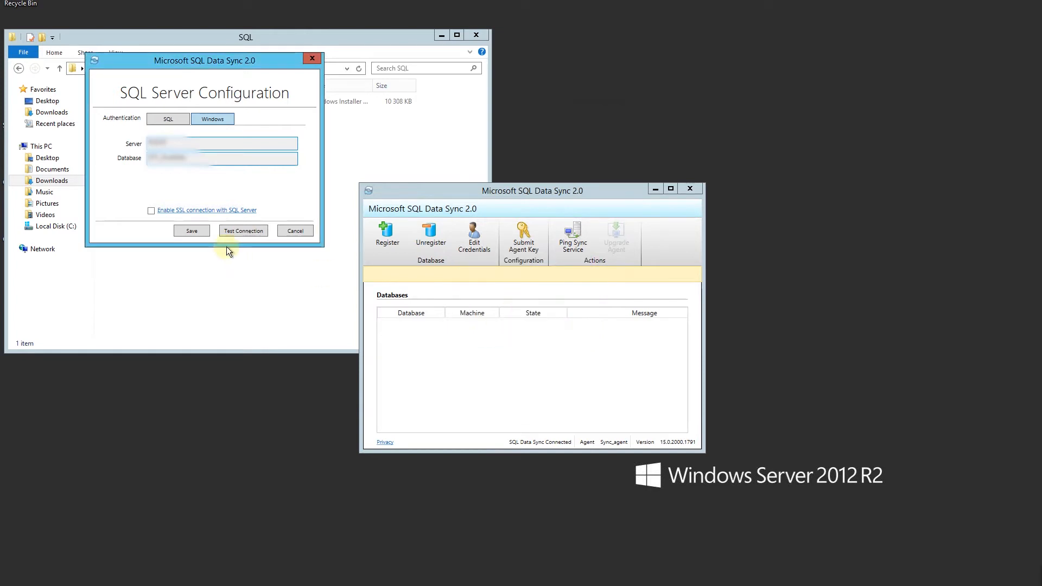
{"action": "left_click", "coordinate": [192, 231]}
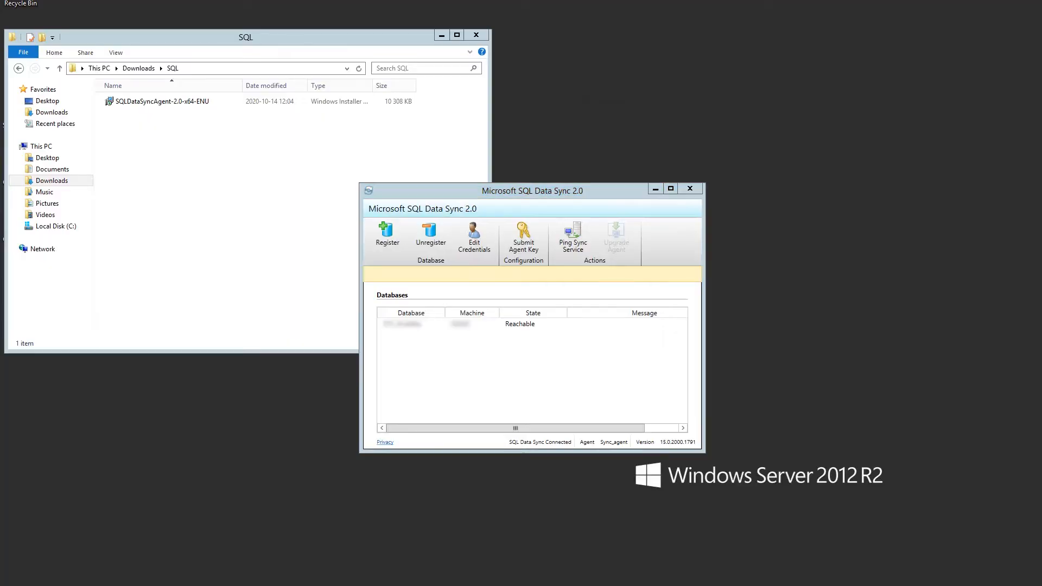
Open Windows Firewall with Advanced Security and check the outbound rules for the 1433 port rule.
{"action": "key", "text": "super"}
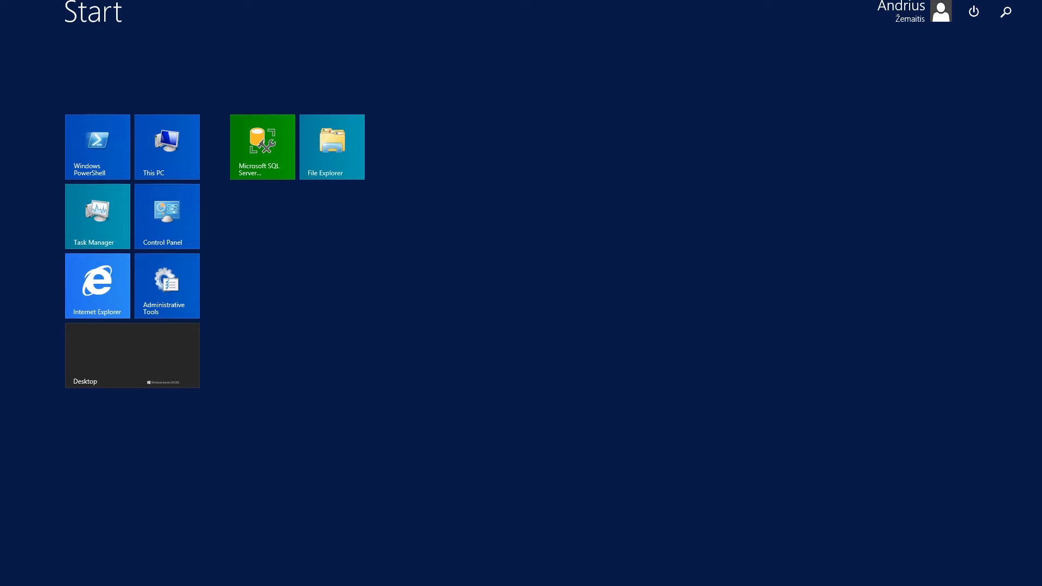
{"action": "type", "text": "firewall with Advanced Security"}
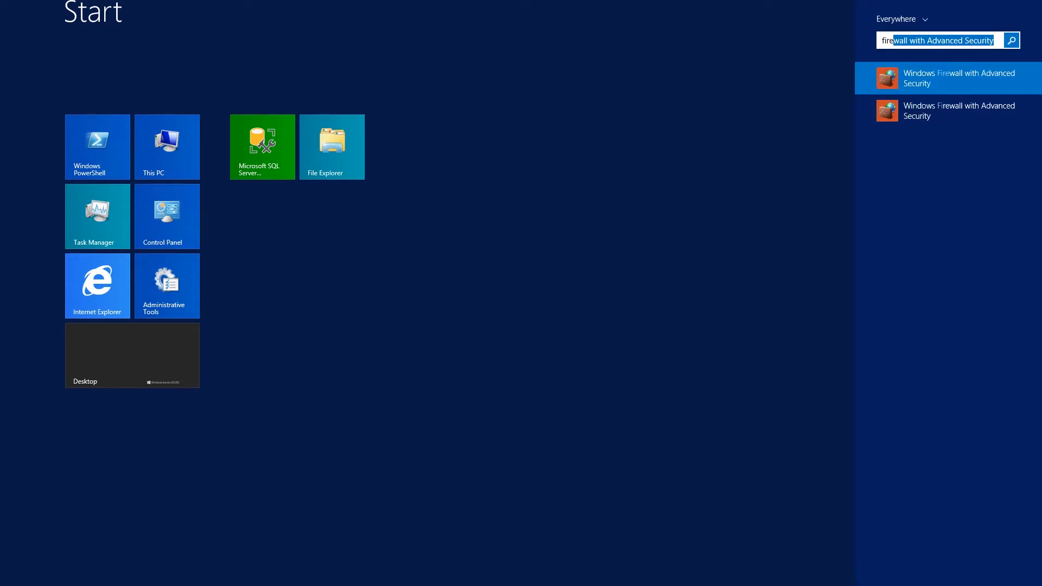
{"action": "left_click", "coordinate": [941, 76]}
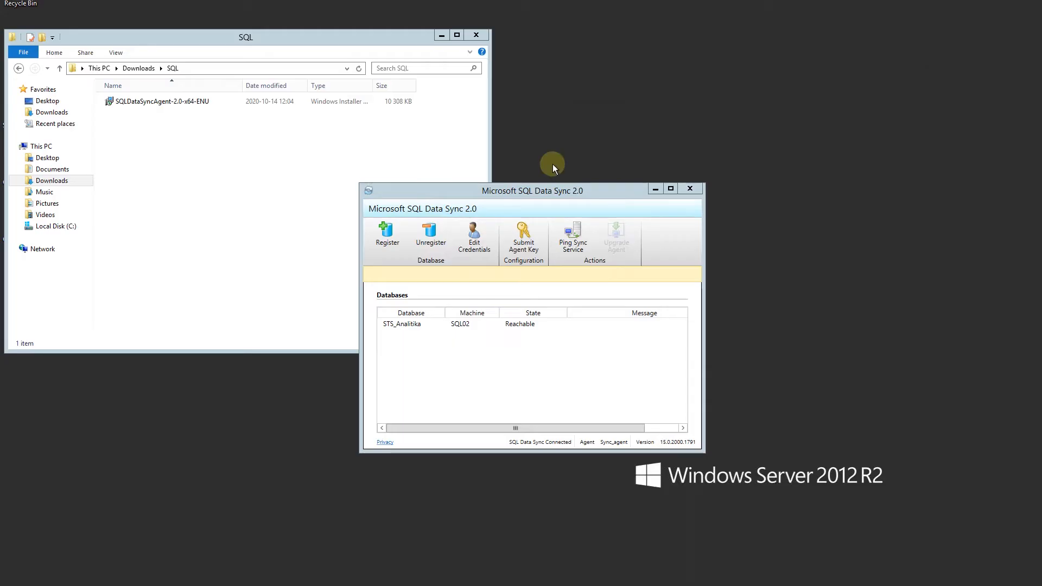
{"action": "left_click", "coordinate": [82, 65]}
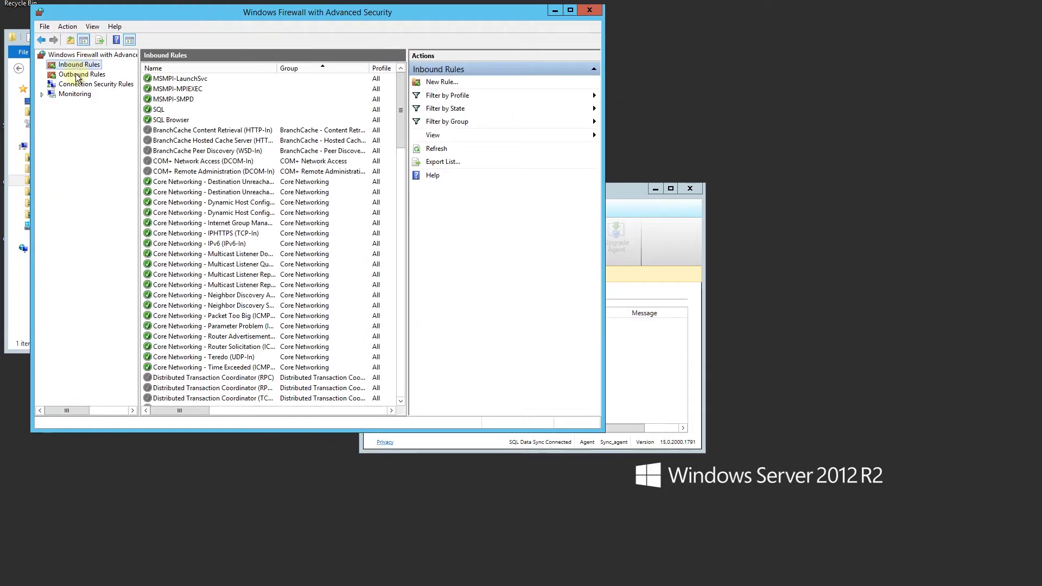
{"action": "left_click", "coordinate": [77, 75]}
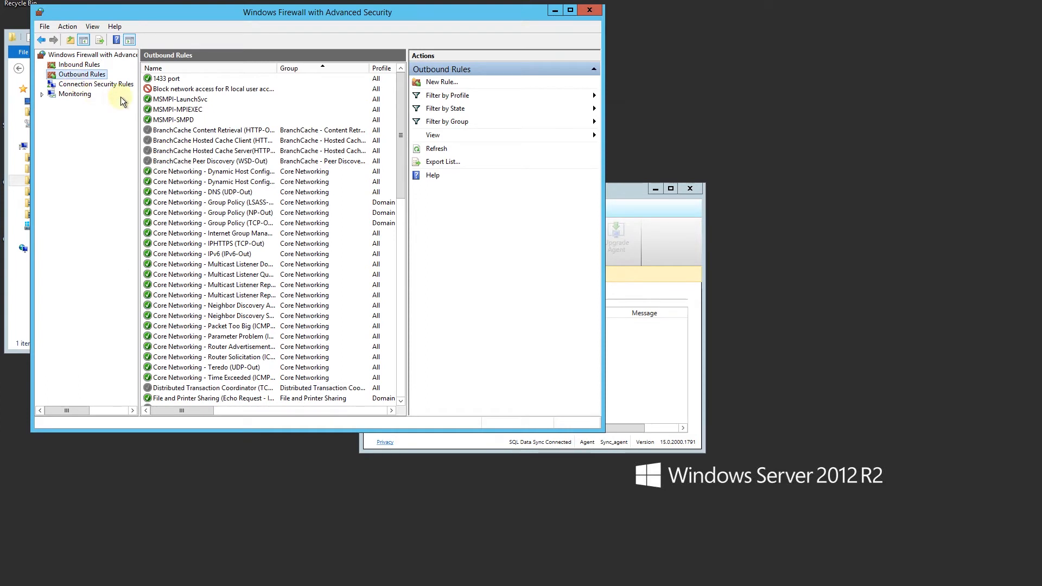
{"action": "left_click", "coordinate": [169, 79]}
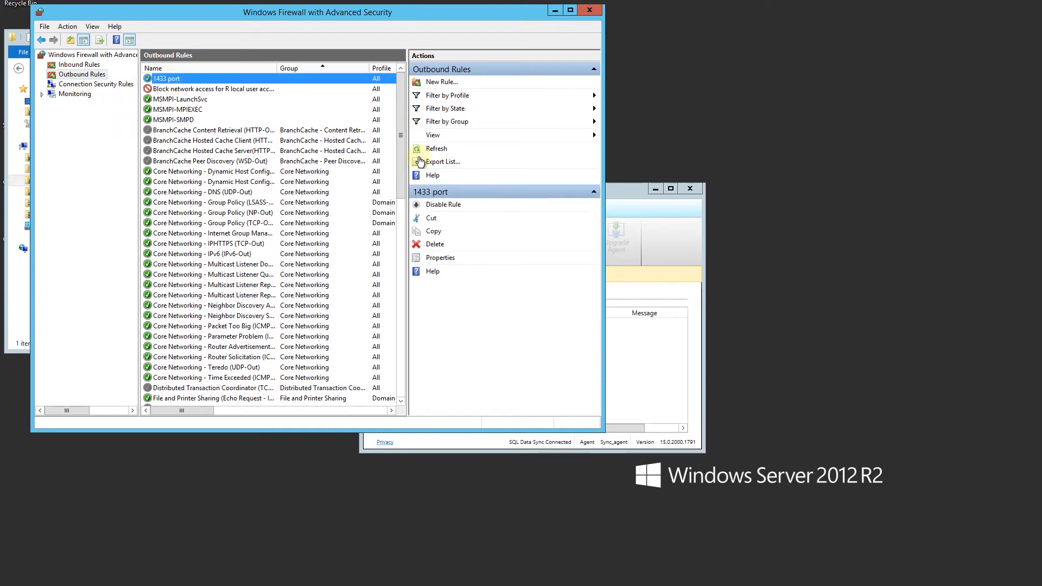
Walk through a new outbound port rule allowing TCP remote port 1433 for the domain, private and public profiles, and cancel the wizard.
{"action": "left_click", "coordinate": [440, 82]}
{"action": "left_click", "coordinate": [131, 102]}
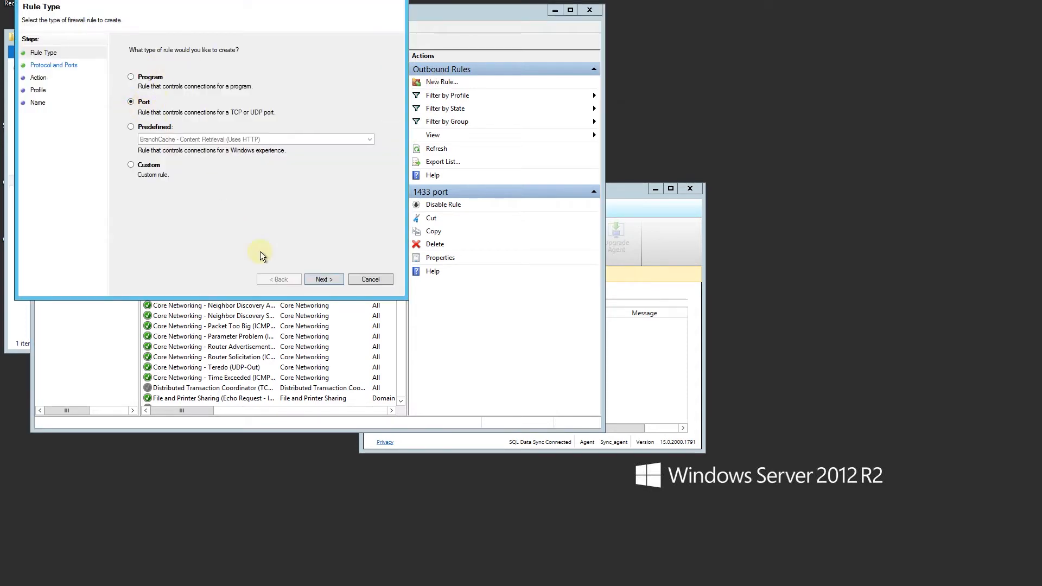
{"action": "left_click", "coordinate": [331, 279]}
{"action": "type", "text": "1433"}
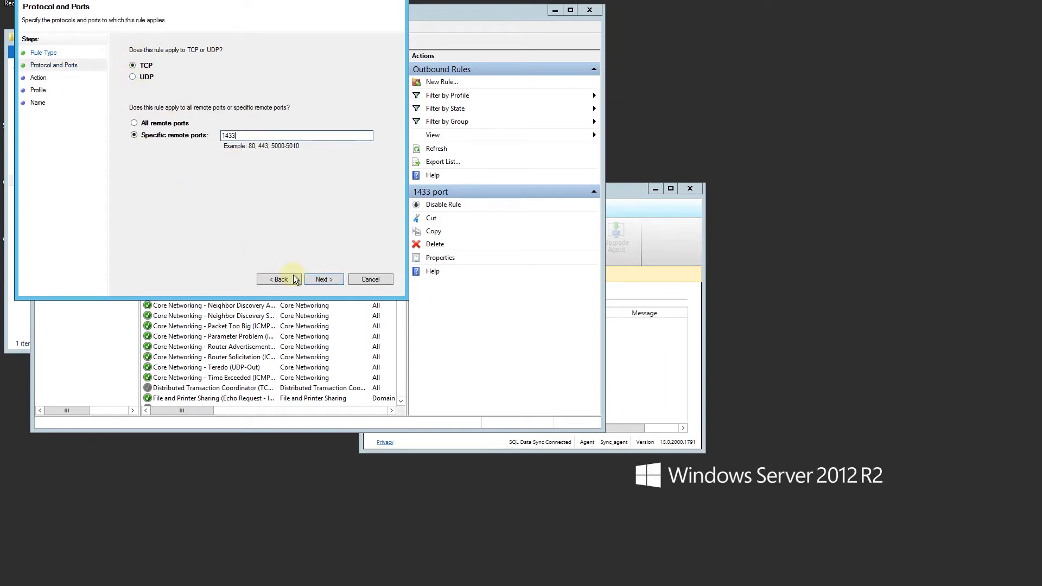
{"action": "left_click", "coordinate": [324, 279]}
{"action": "left_click", "coordinate": [130, 72]}
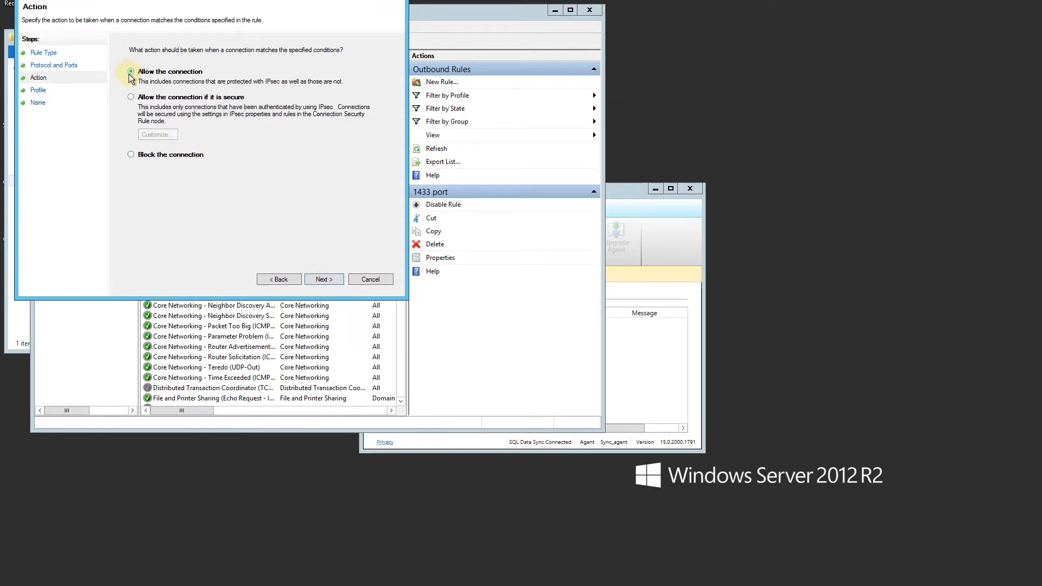
{"action": "left_click", "coordinate": [321, 279]}
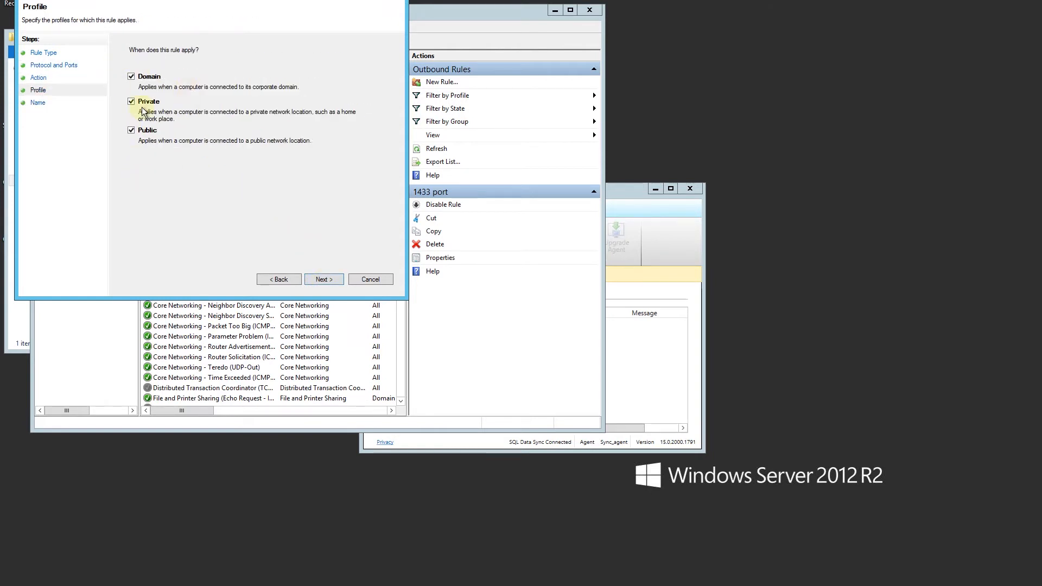
{"action": "left_click", "coordinate": [324, 279]}
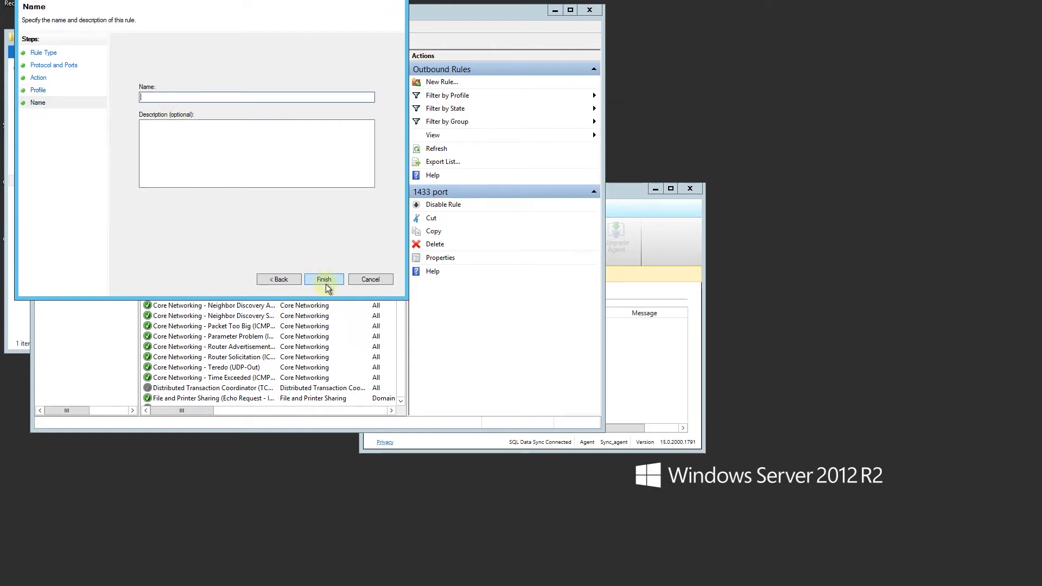
{"action": "left_click", "coordinate": [378, 282]}
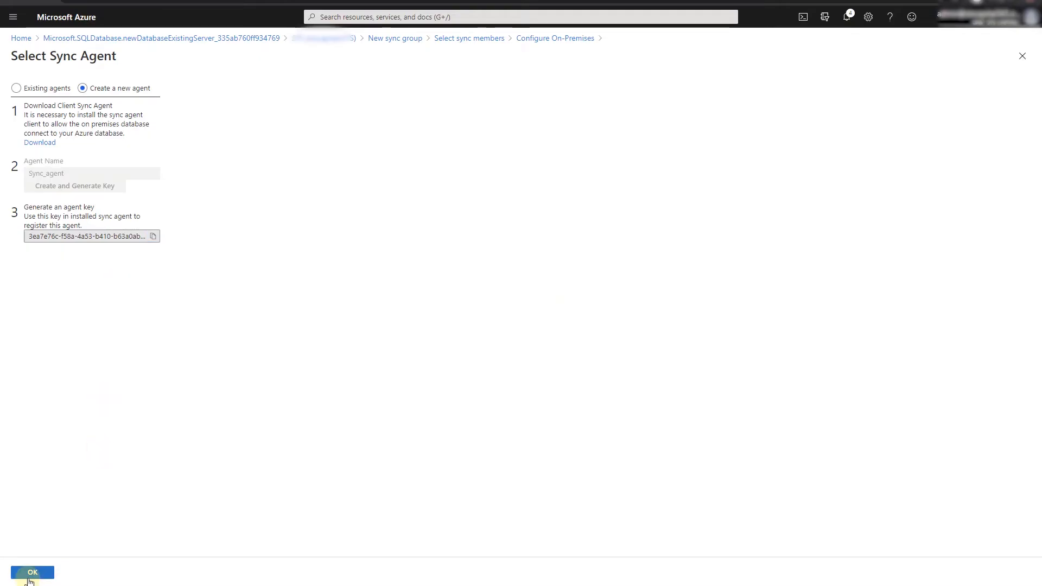
Confirm Sync_agent as the gateway and add SQL02/STS_Analitika as sync member STS_sync with sync direction To the Hub.
{"action": "left_click", "coordinate": [42, 576]}
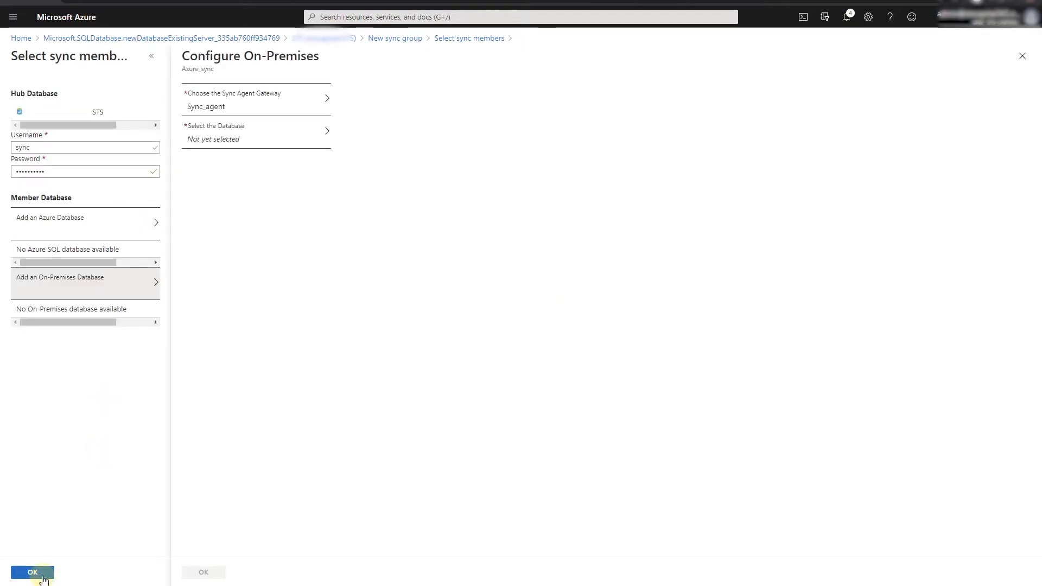
{"action": "left_click", "coordinate": [239, 136]}
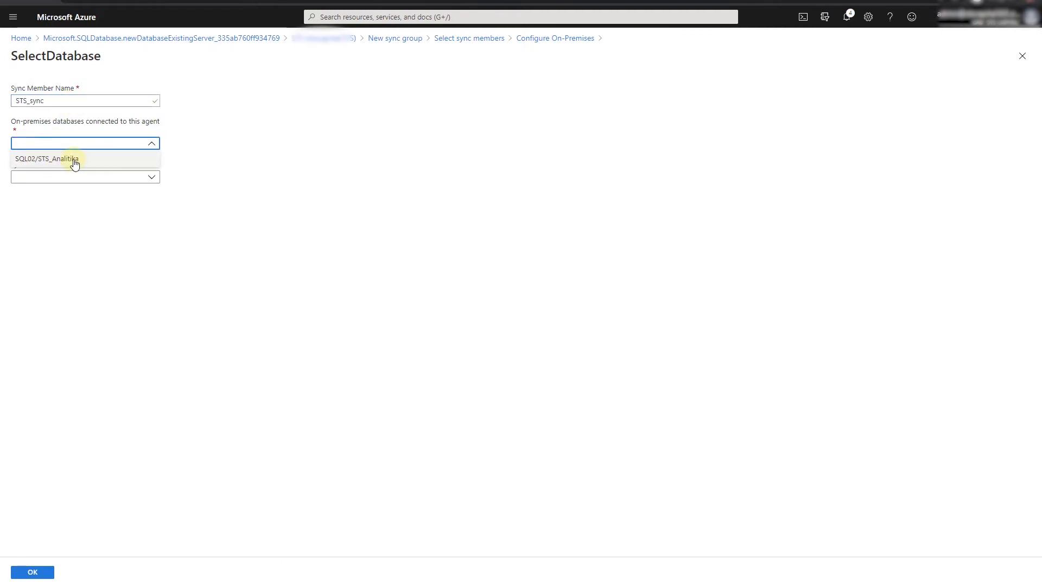
{"action": "left_click", "coordinate": [75, 163]}
{"action": "left_click", "coordinate": [84, 177]}
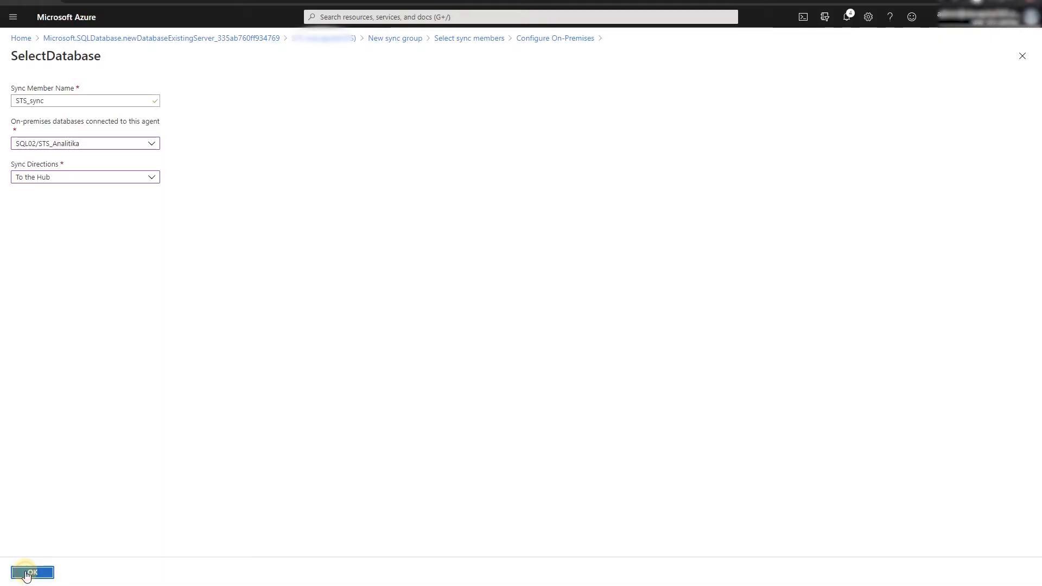
{"action": "left_click", "coordinate": [28, 573]}
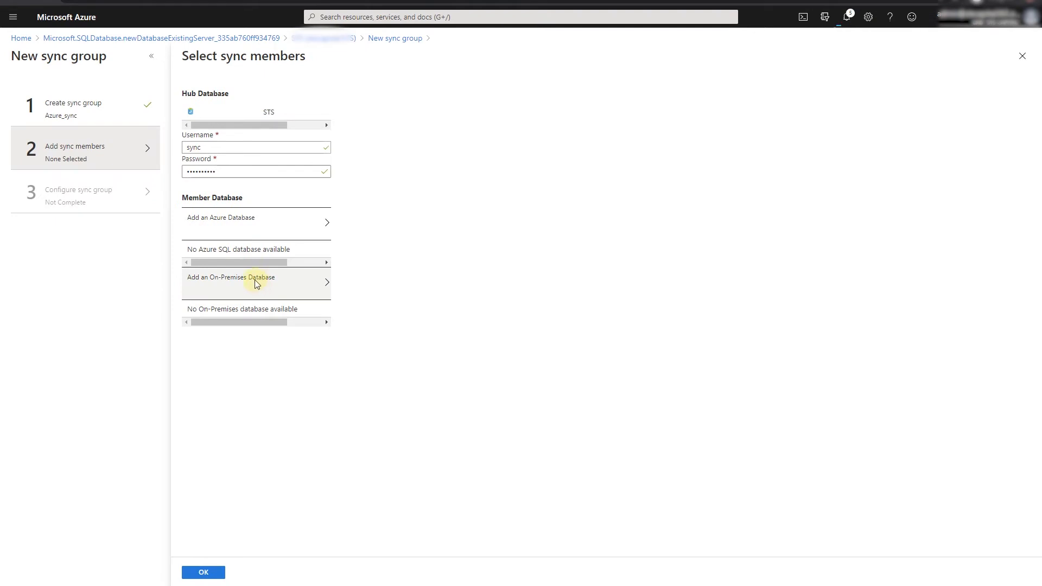
Reopen the on-premises member configuration and choose the existing agent Sync_agent as its sync gateway.
{"action": "left_click", "coordinate": [255, 281]}
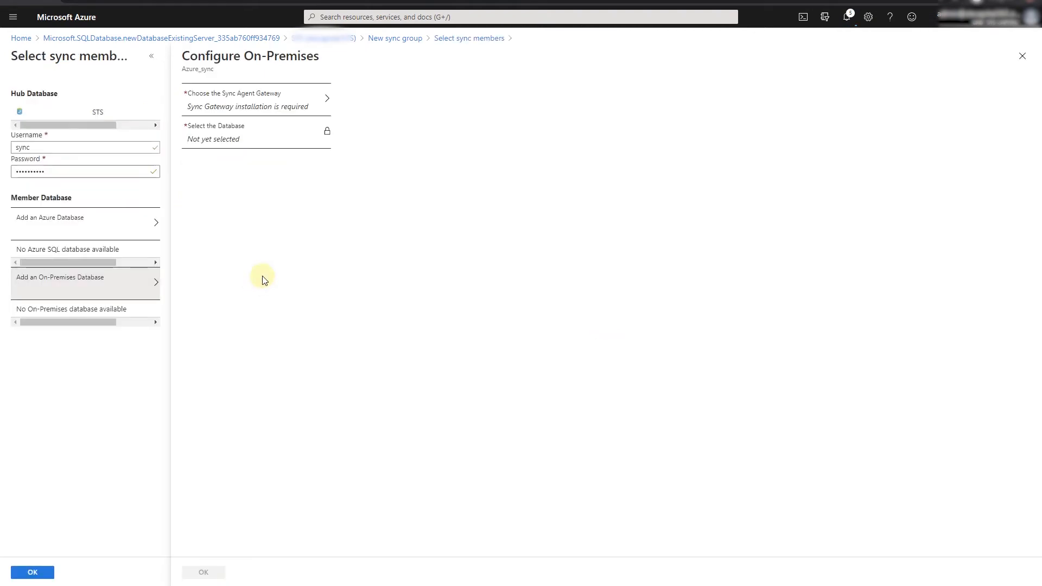
{"action": "left_click", "coordinate": [253, 100]}
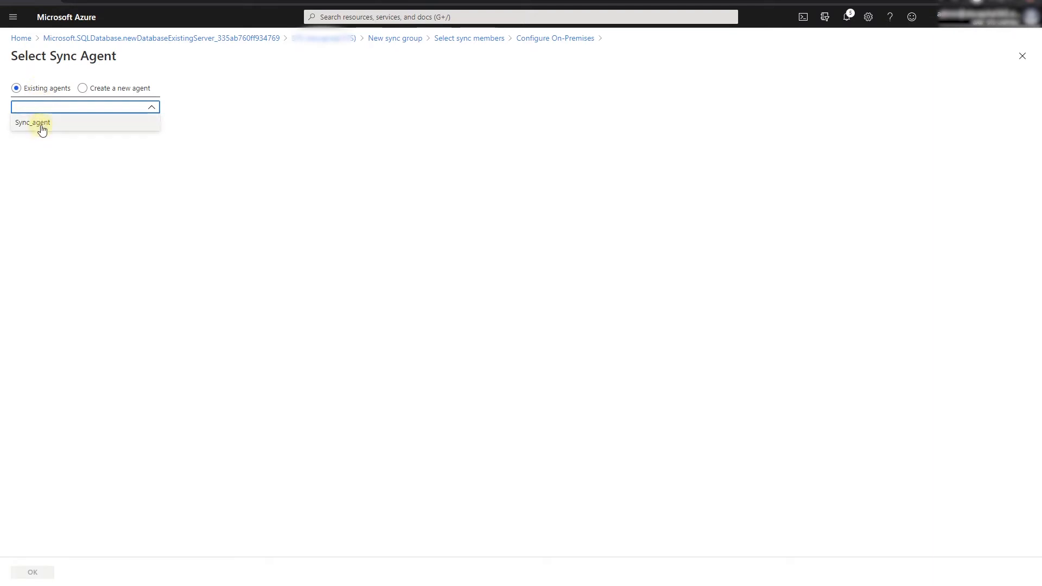
{"action": "left_click", "coordinate": [33, 123]}
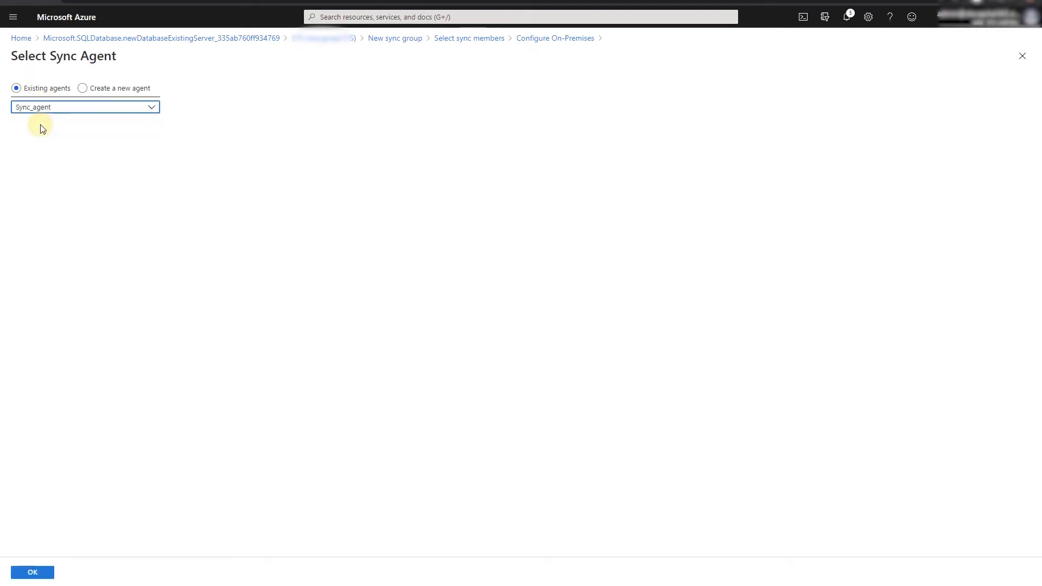
{"action": "left_click", "coordinate": [27, 578]}
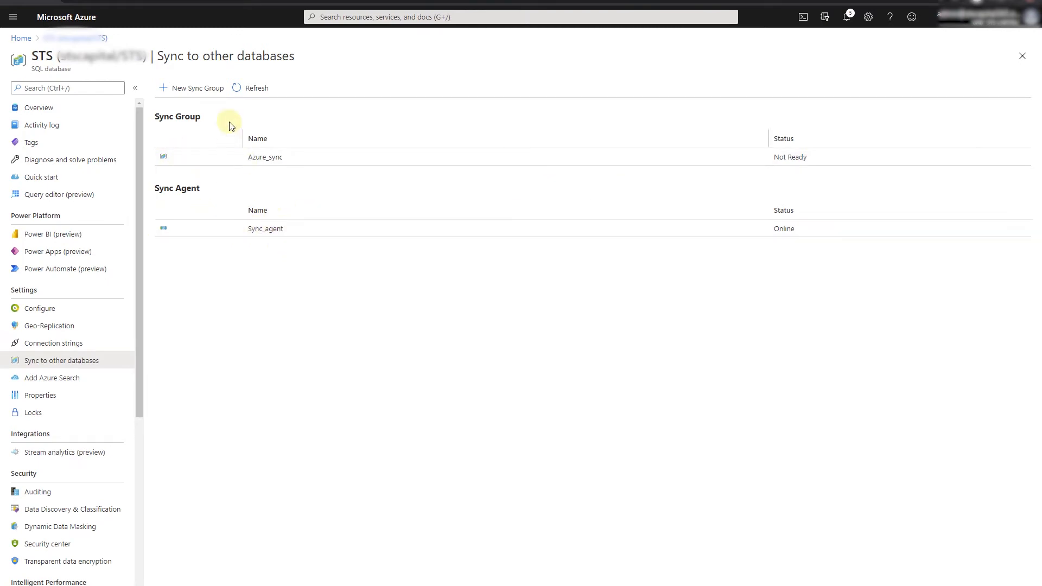
Open Sync_agent from the sync overview and check which on-premises databases are connected to it.
{"action": "left_click", "coordinate": [259, 233]}
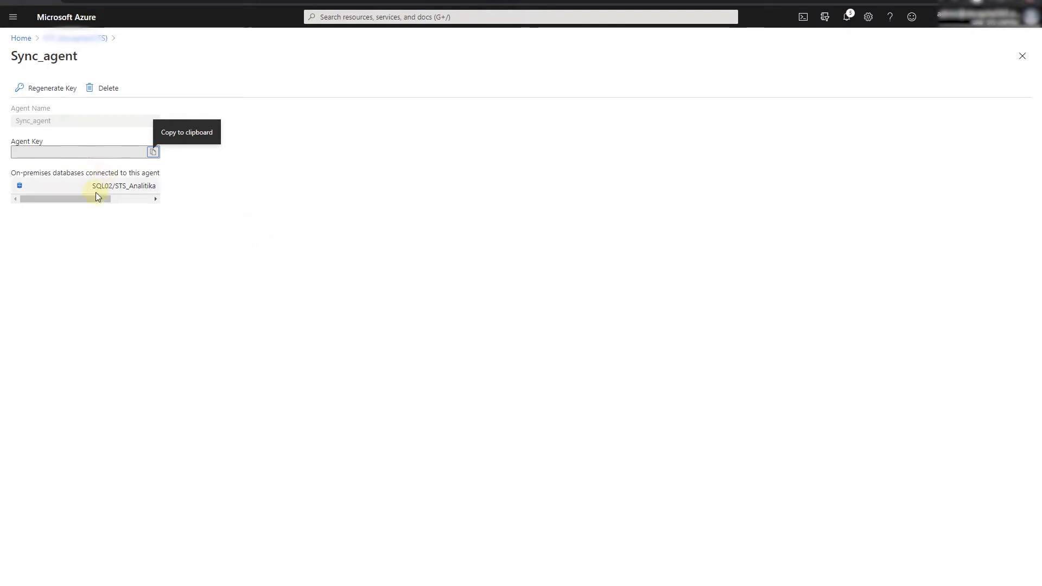
{"action": "left_click_drag", "start_coordinate": [91, 201], "coordinate": [192, 198]}
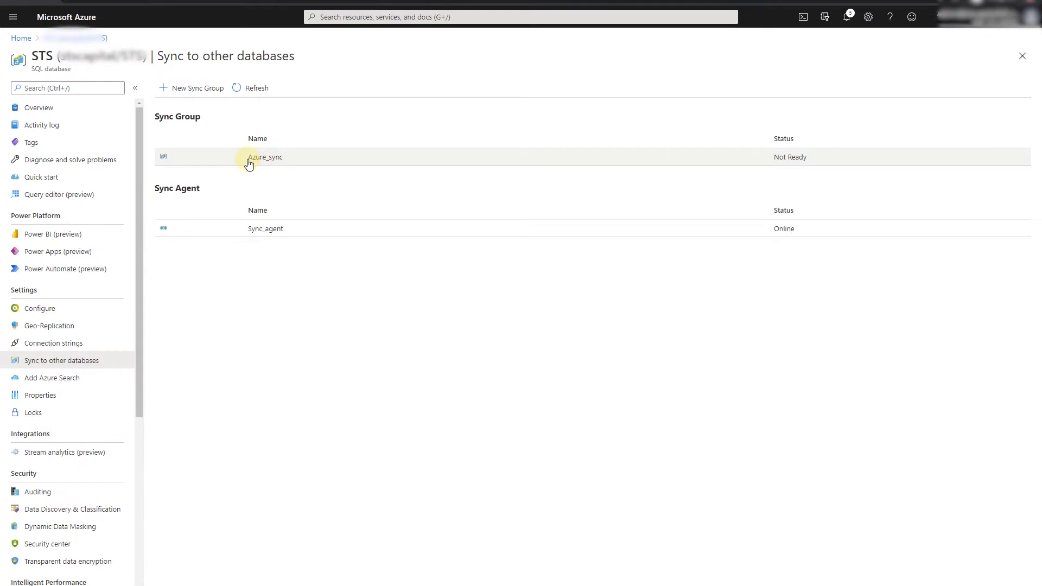
Open the table selection of the Azure_sync group and look through the STS_sync tables available for syncing.
{"action": "left_click", "coordinate": [234, 160]}
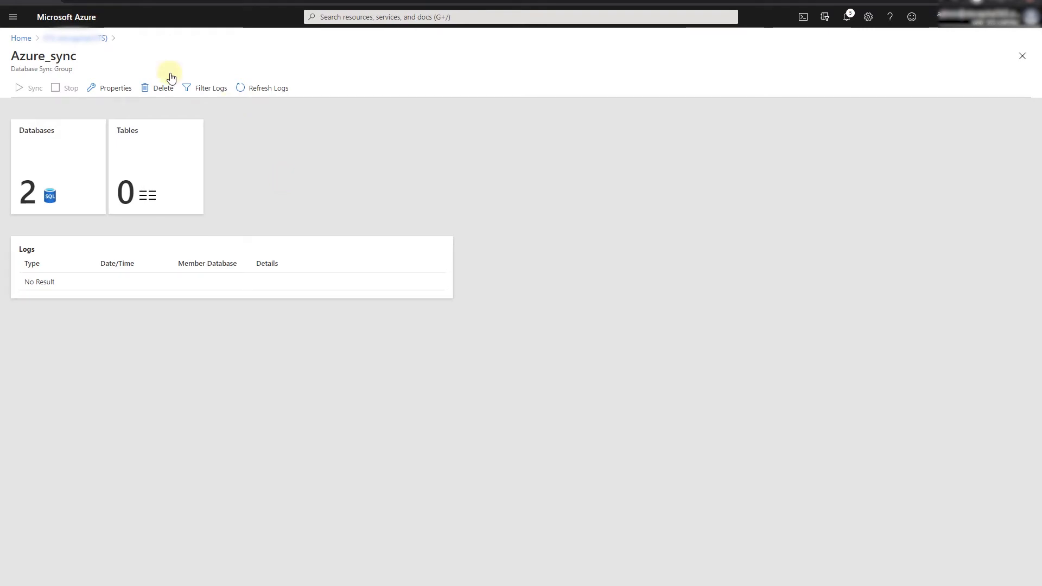
{"action": "left_click", "coordinate": [152, 179]}
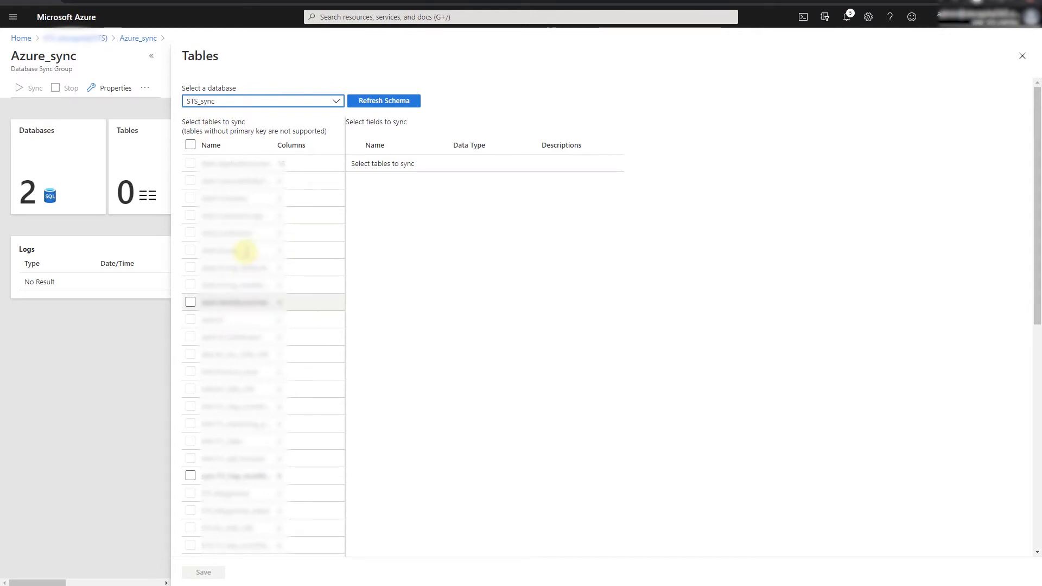
{"action": "scroll", "coordinate": [231, 363], "scroll_direction": "down", "scroll_amount": 3}
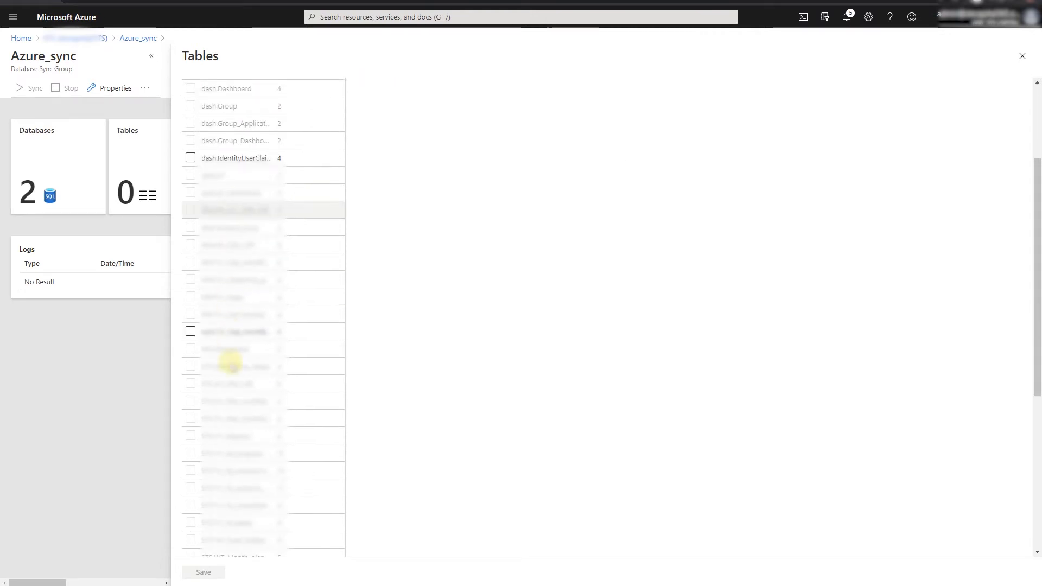
{"action": "scroll", "coordinate": [230, 363], "scroll_direction": "up", "scroll_amount": 4}
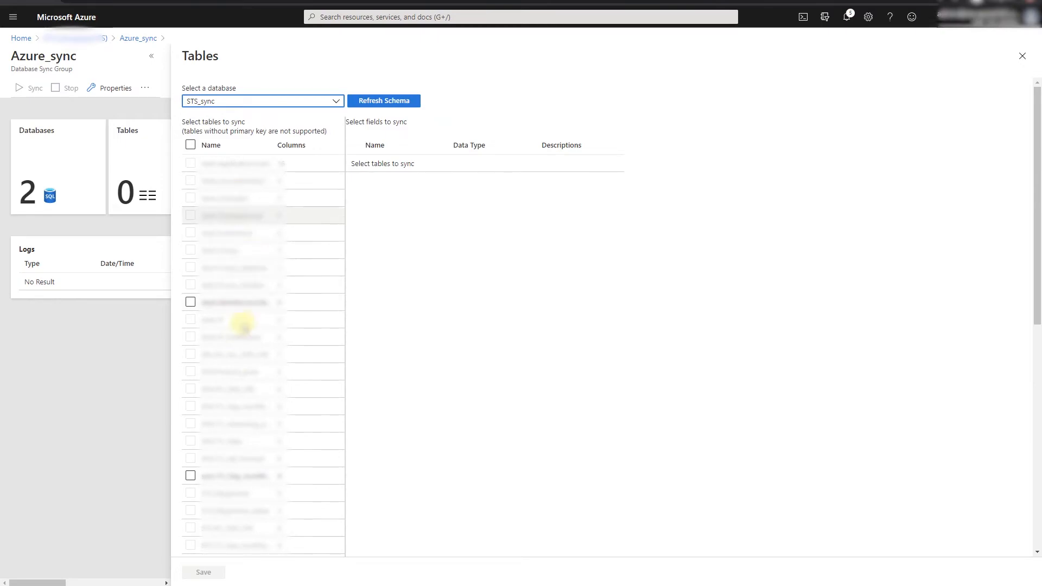
{"action": "scroll", "coordinate": [230, 363], "scroll_direction": "down", "scroll_amount": 3}
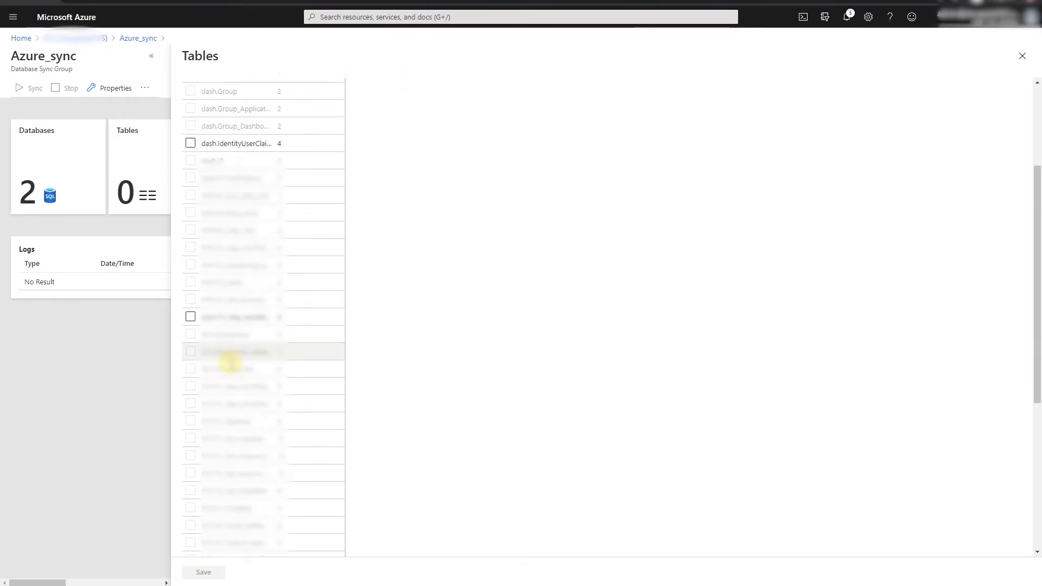
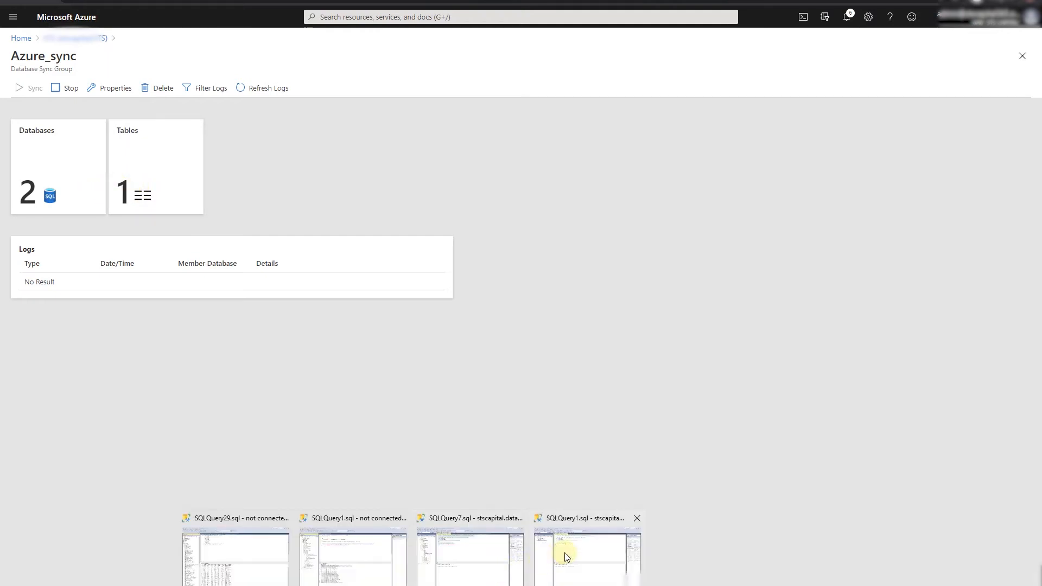
Switch to SQL Server Management Studio and examine the tables and stored procedures of the syncdb database.
{"action": "left_click", "coordinate": [563, 554]}
{"action": "left_click", "coordinate": [31, 88]}
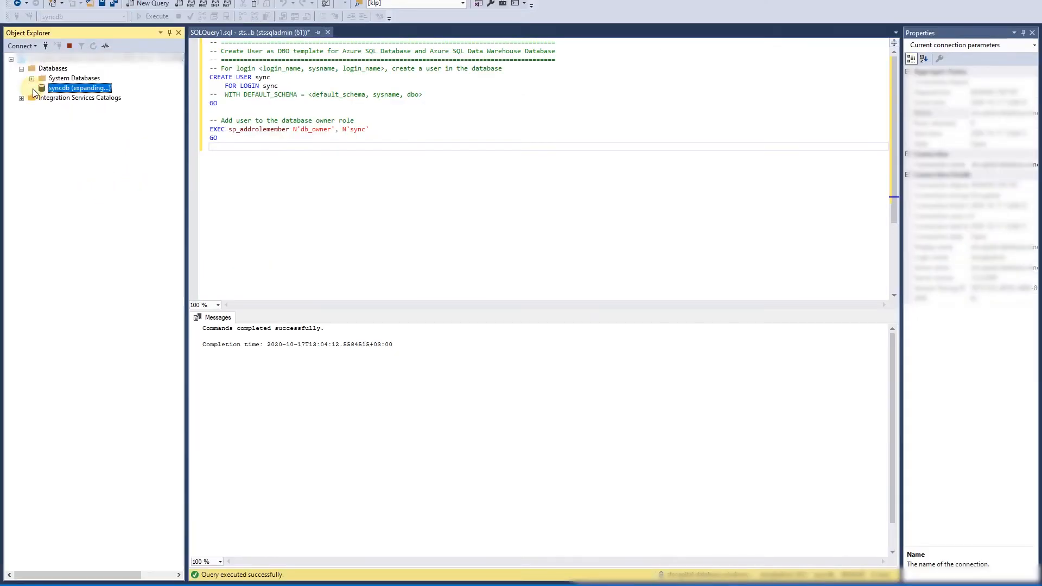
{"action": "left_click", "coordinate": [43, 109]}
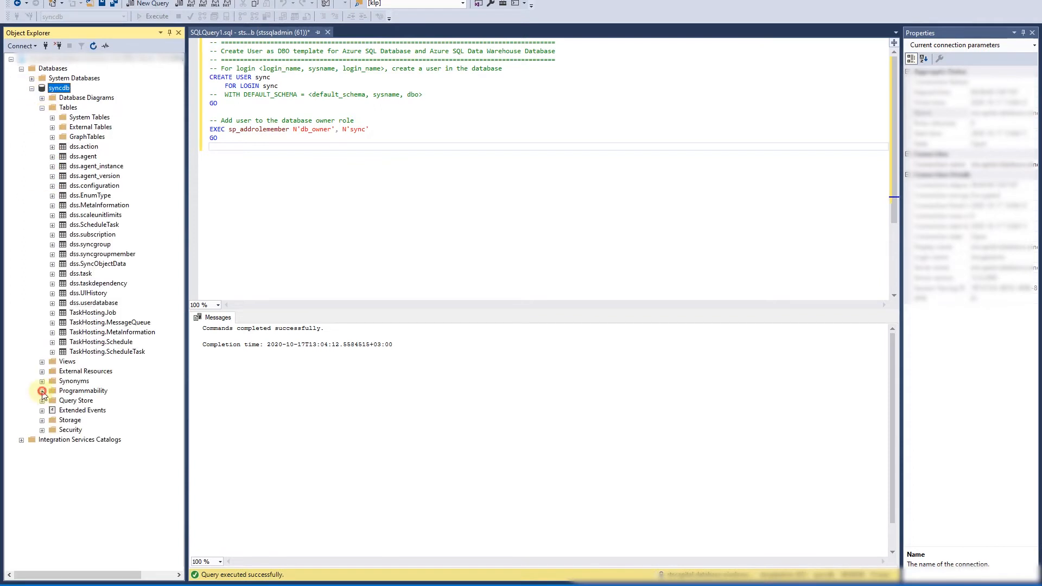
{"action": "left_click", "coordinate": [41, 391]}
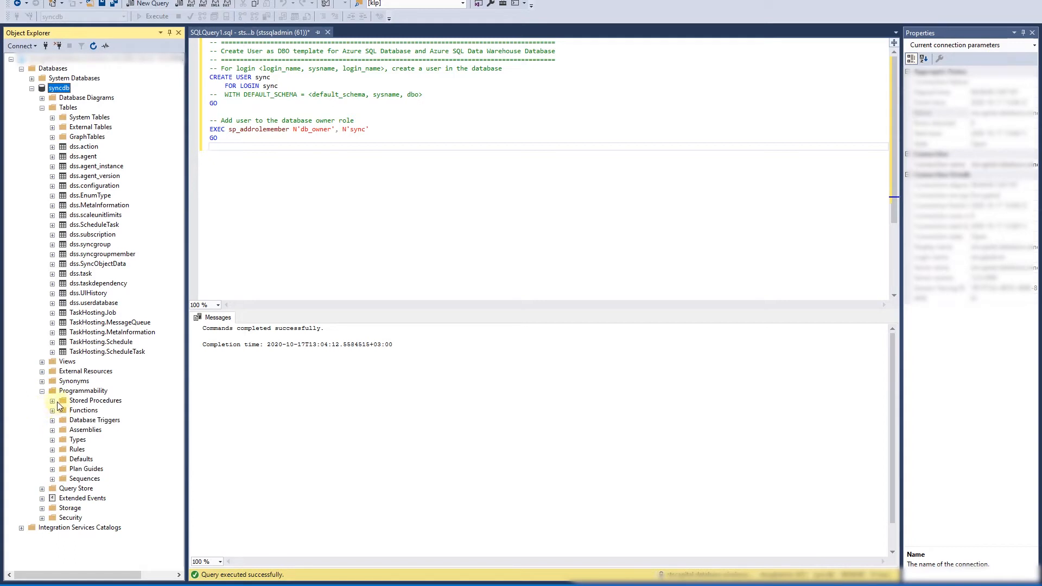
{"action": "left_click", "coordinate": [52, 401]}
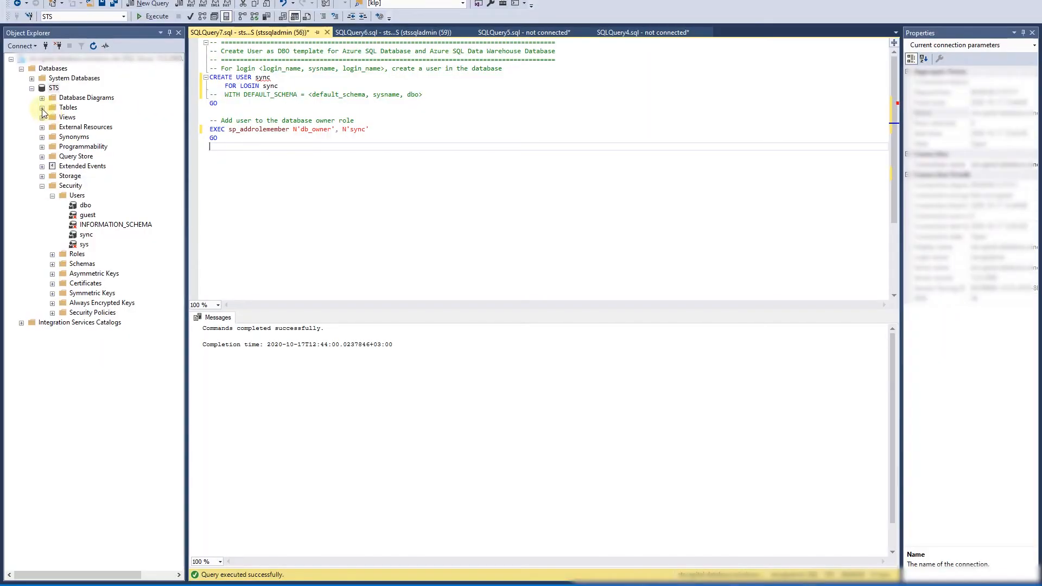
Expand and refresh the STS database's tables, and refresh the Azure_sync group's logs in the Azure portal.
{"action": "left_click", "coordinate": [42, 108]}
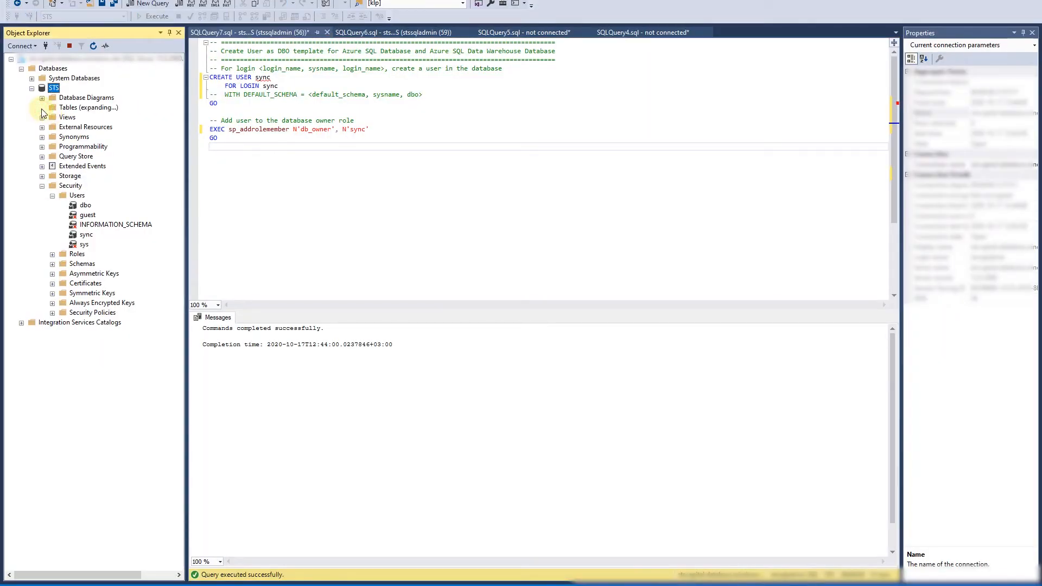
{"action": "right_click", "coordinate": [97, 108]}
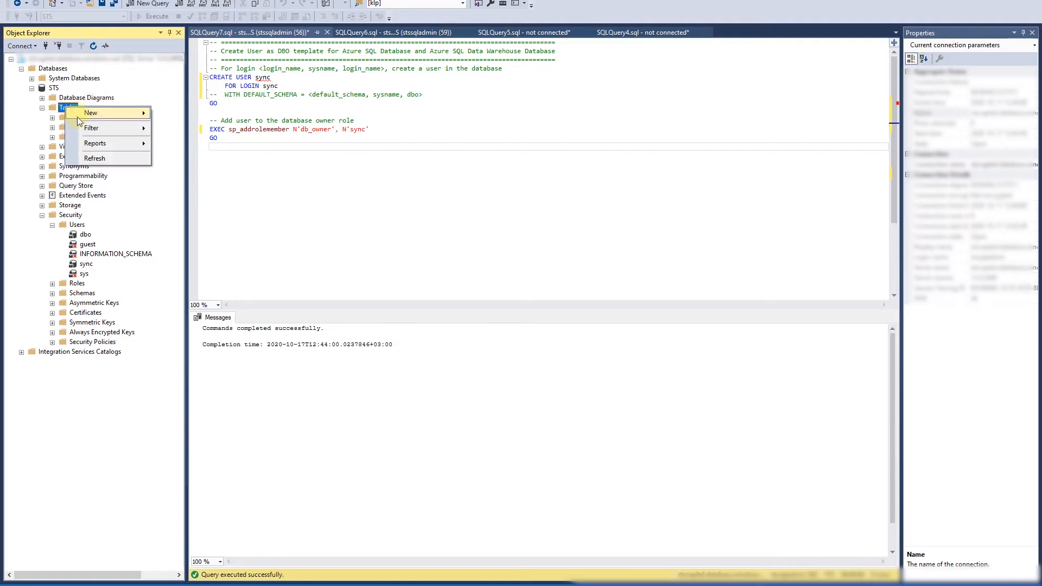
{"action": "left_click", "coordinate": [96, 160]}
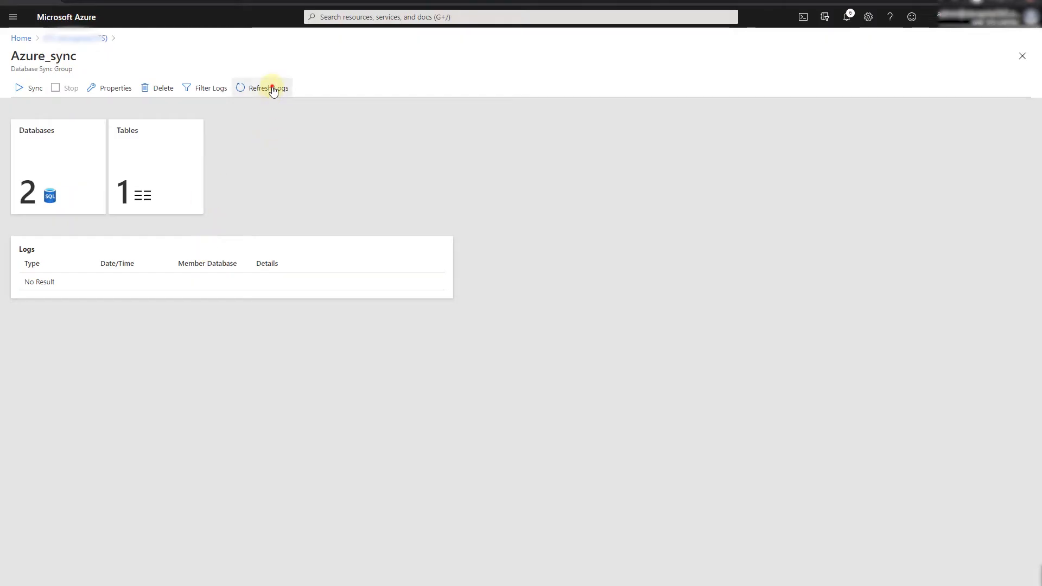
{"action": "left_click", "coordinate": [272, 88]}
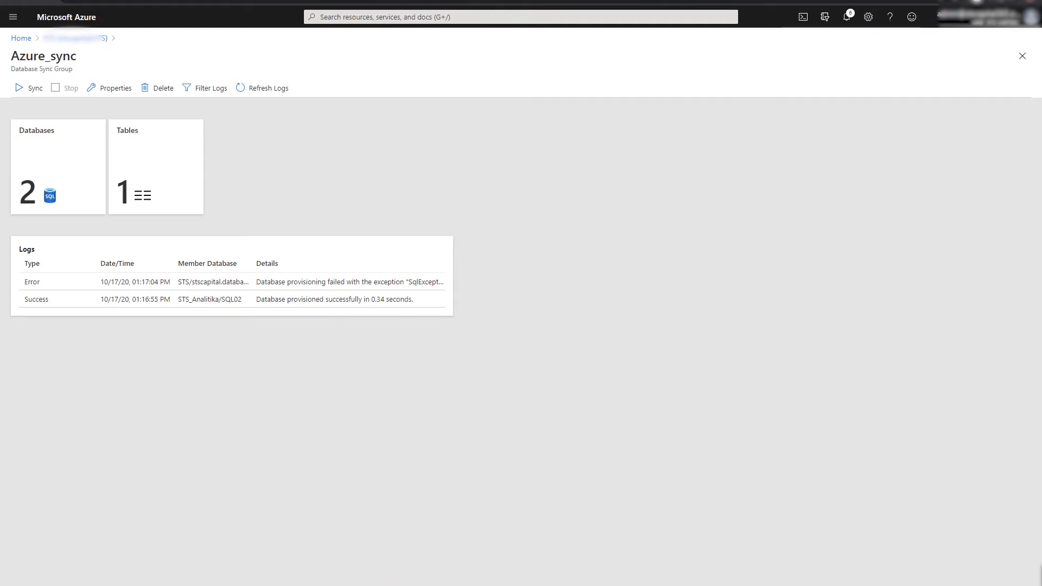
Return to SQL Server Management Studio and open the properties of the STS database.
{"action": "mouse_move", "coordinate": [413, 585]}
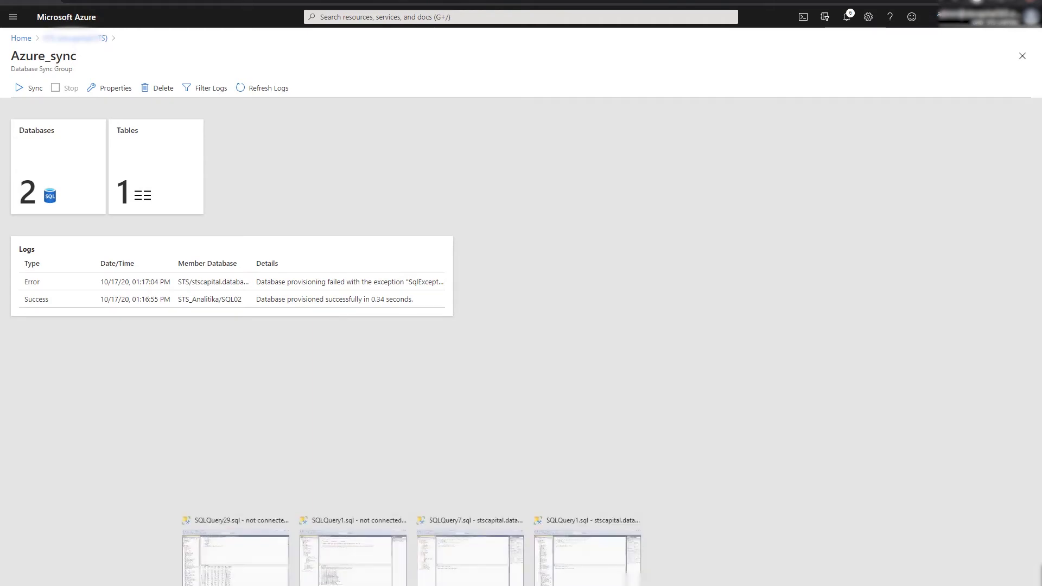
{"action": "left_click", "coordinate": [502, 562]}
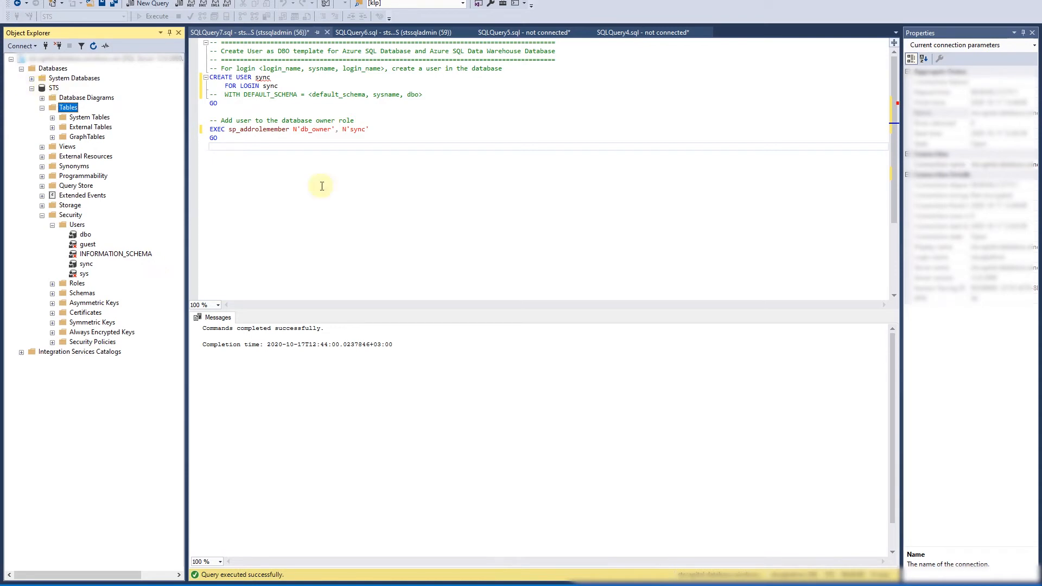
{"action": "left_click", "coordinate": [50, 89]}
{"action": "left_click", "coordinate": [50, 89]}
{"action": "right_click", "coordinate": [51, 90]}
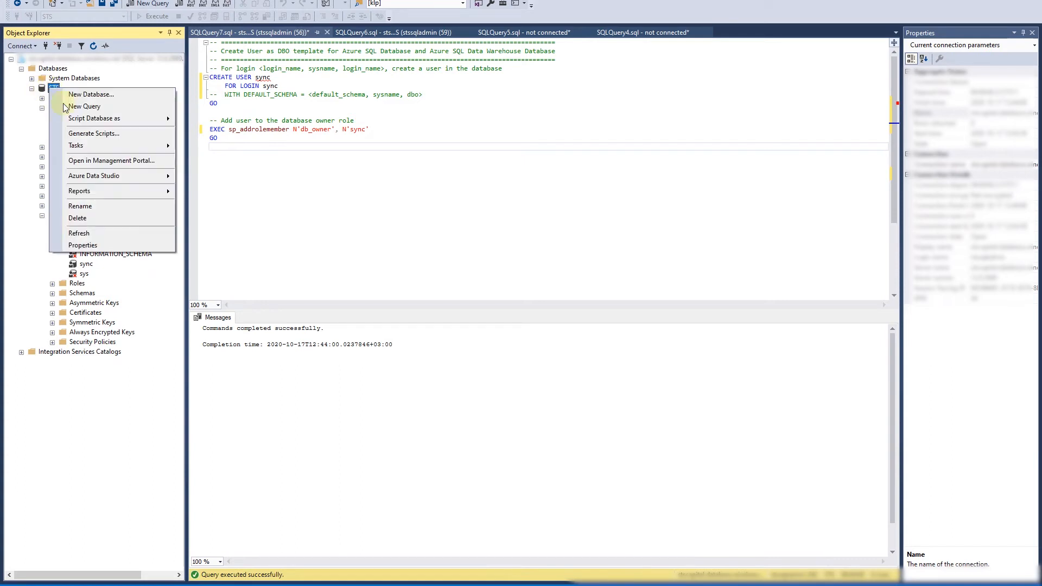
{"action": "left_click", "coordinate": [92, 246]}
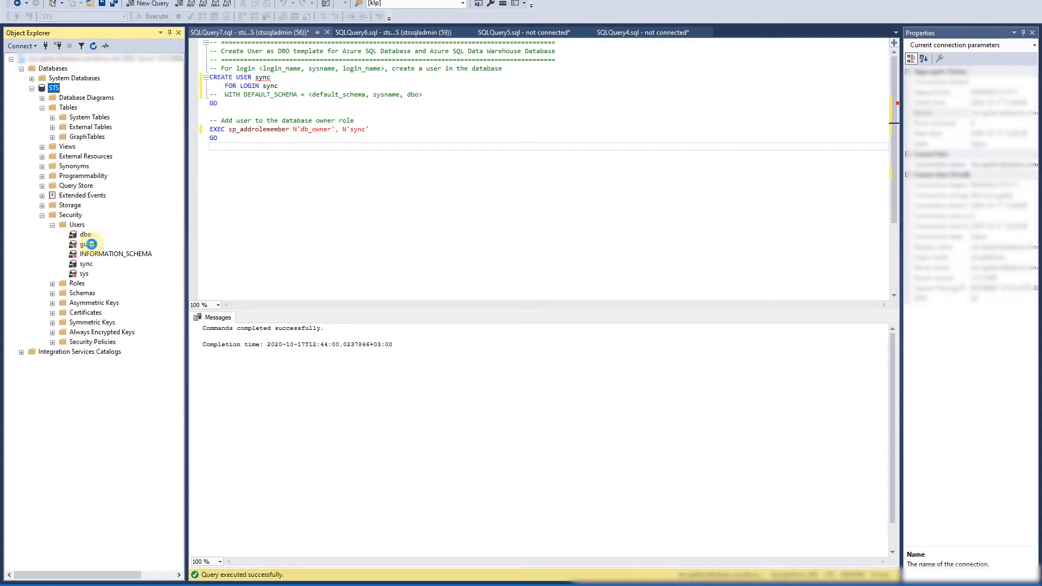
{"action": "left_click", "coordinate": [359, 168]}
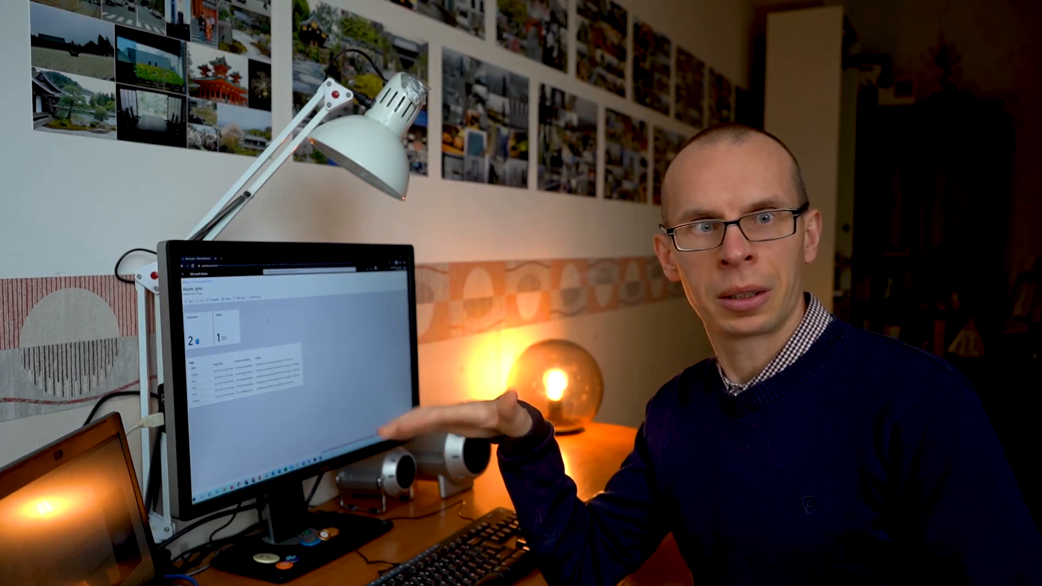
Refresh the Azure_sync logs in the Azure portal, and refresh the STS table list in SQL Server Management Studio.
{"action": "left_click", "coordinate": [263, 90]}
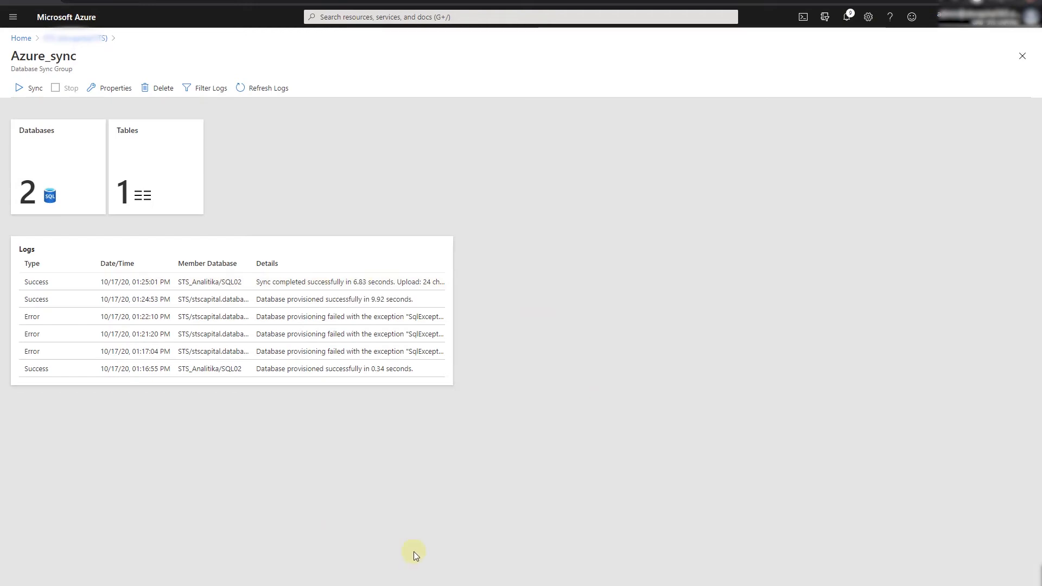
{"action": "mouse_move", "coordinate": [412, 585]}
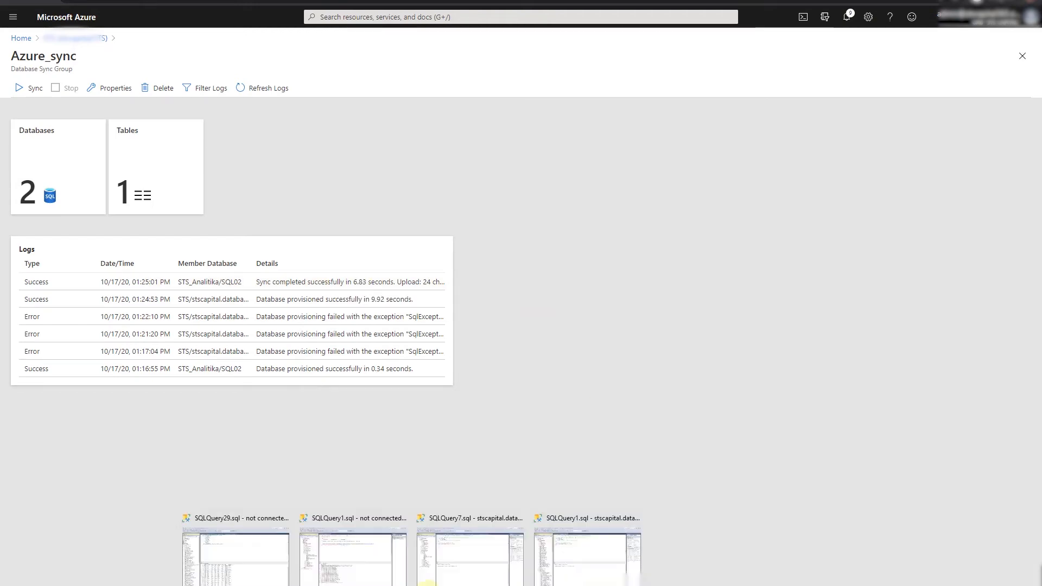
{"action": "left_click", "coordinate": [438, 572]}
{"action": "right_click", "coordinate": [73, 109]}
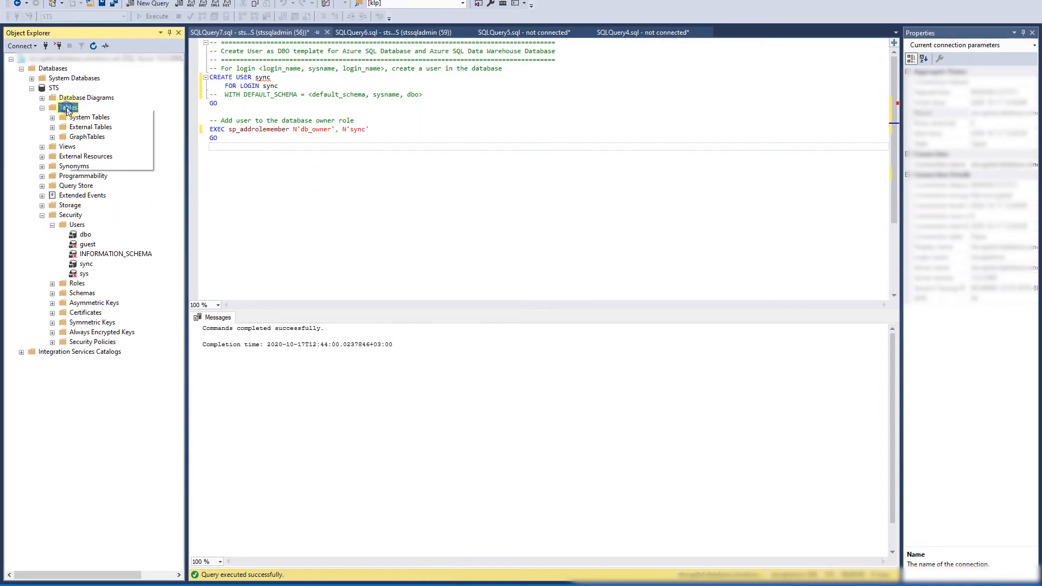
{"action": "left_click", "coordinate": [100, 159]}
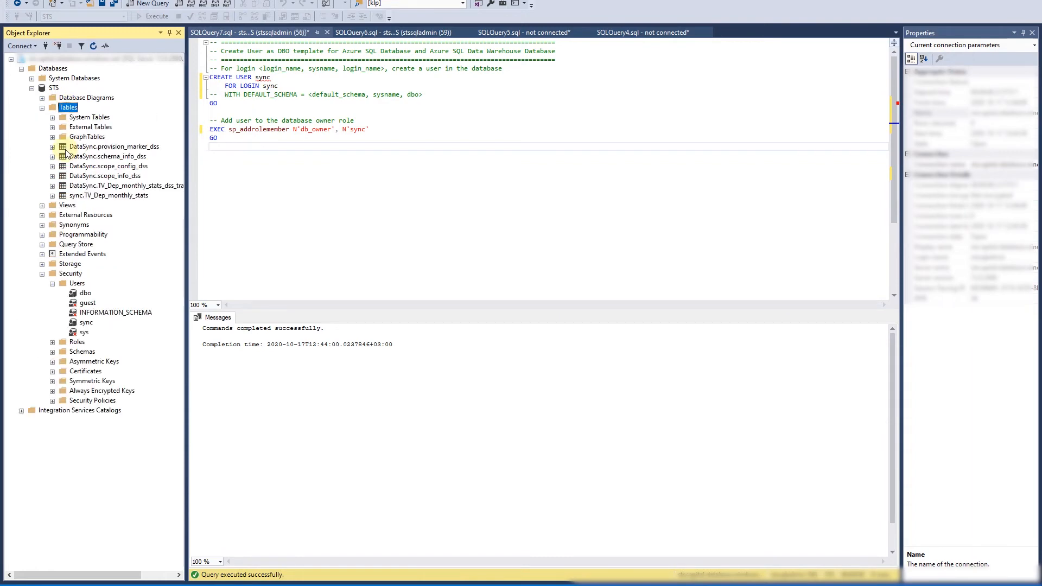
Query the top 1000 rows of the sync.TV_Dep_monthly_stats table in the STS database.
{"action": "left_click", "coordinate": [98, 197]}
{"action": "right_click", "coordinate": [98, 199]}
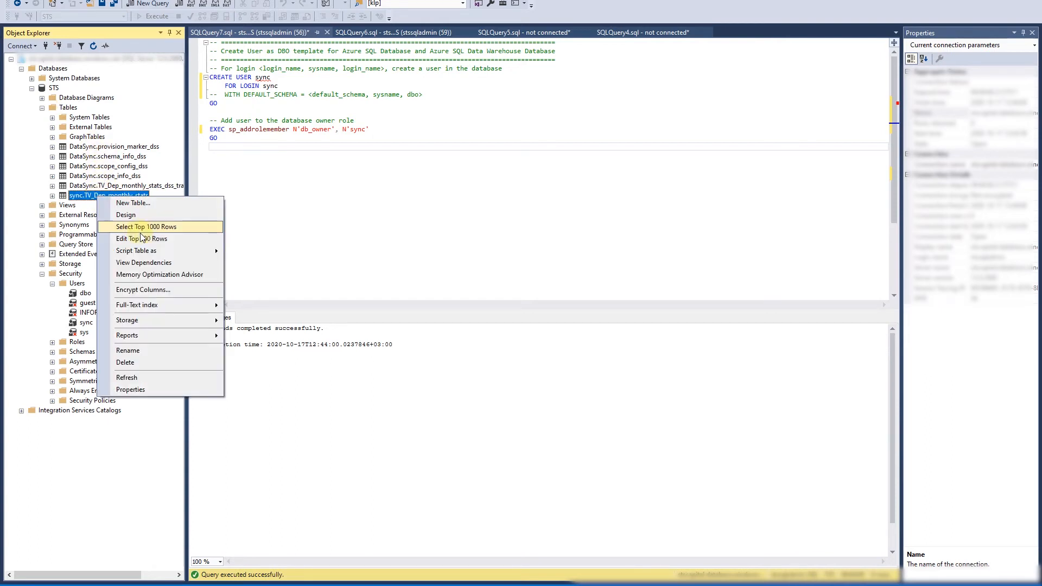
{"action": "left_click", "coordinate": [148, 227]}
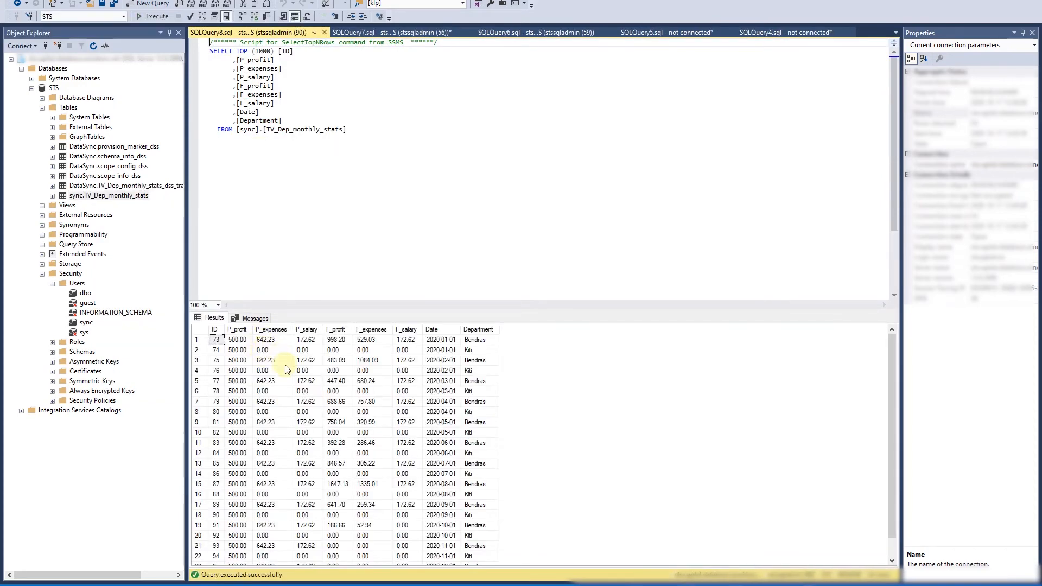
Rerun the top 1000 rows query on the sync.TV_Dep_monthly_stats table in the on-premises STS_Analitika database.
{"action": "scroll", "coordinate": [287, 369], "scroll_direction": "down", "scroll_amount": 1}
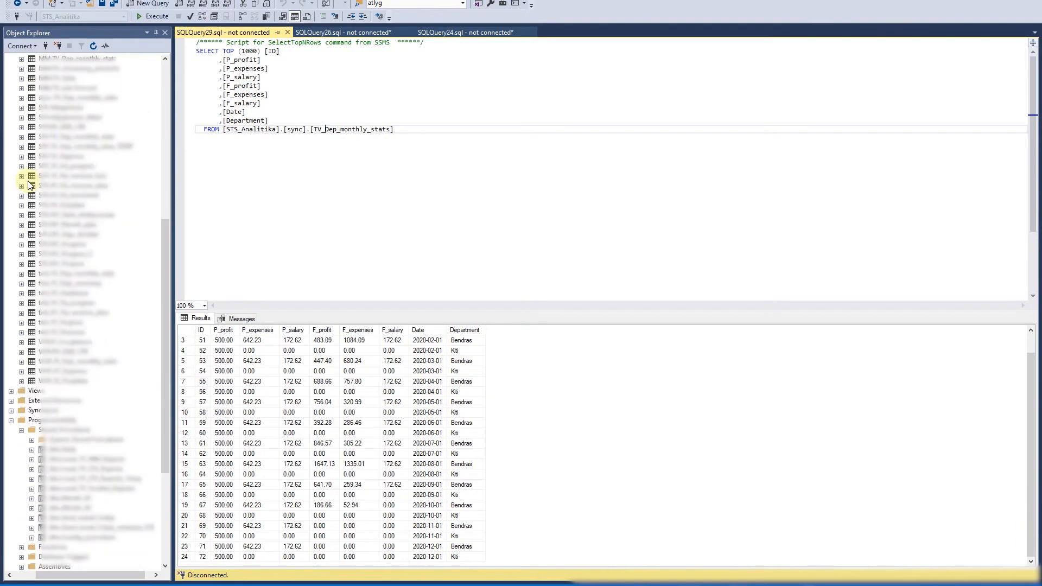
{"action": "scroll", "coordinate": [30, 185], "scroll_direction": "up", "scroll_amount": 8}
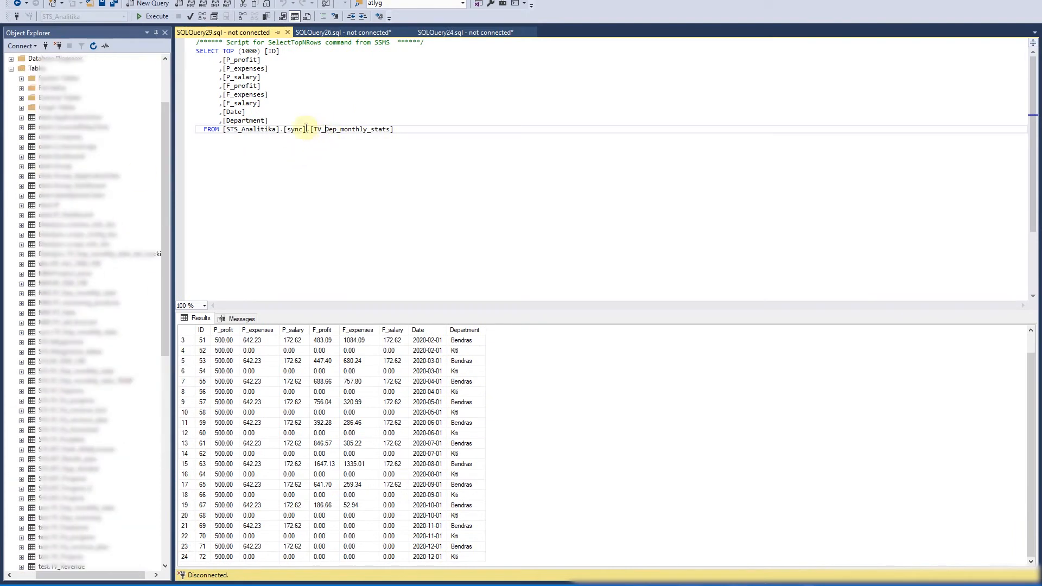
{"action": "left_click", "coordinate": [219, 120]}
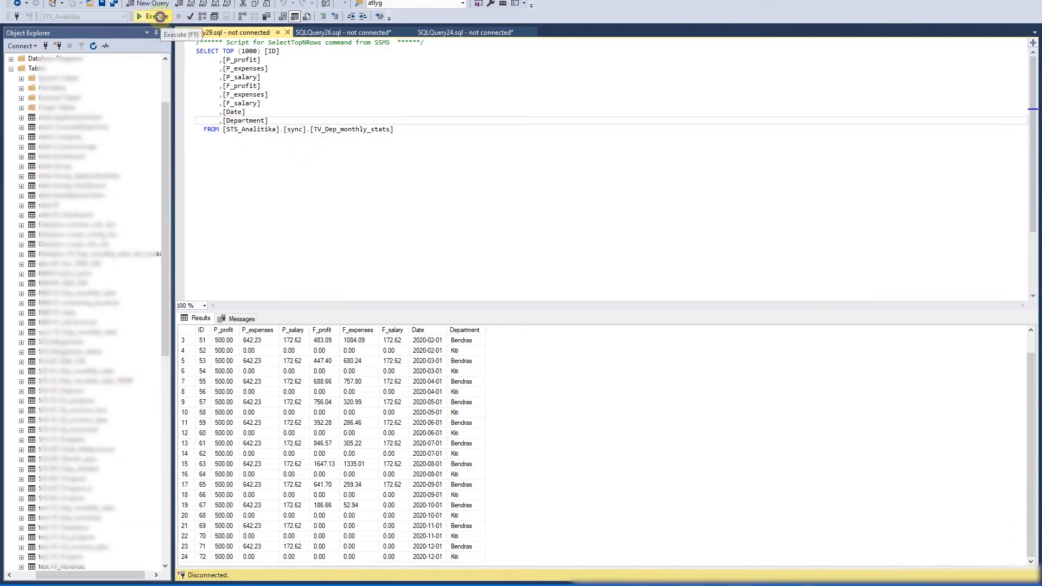
{"action": "left_click", "coordinate": [153, 16]}
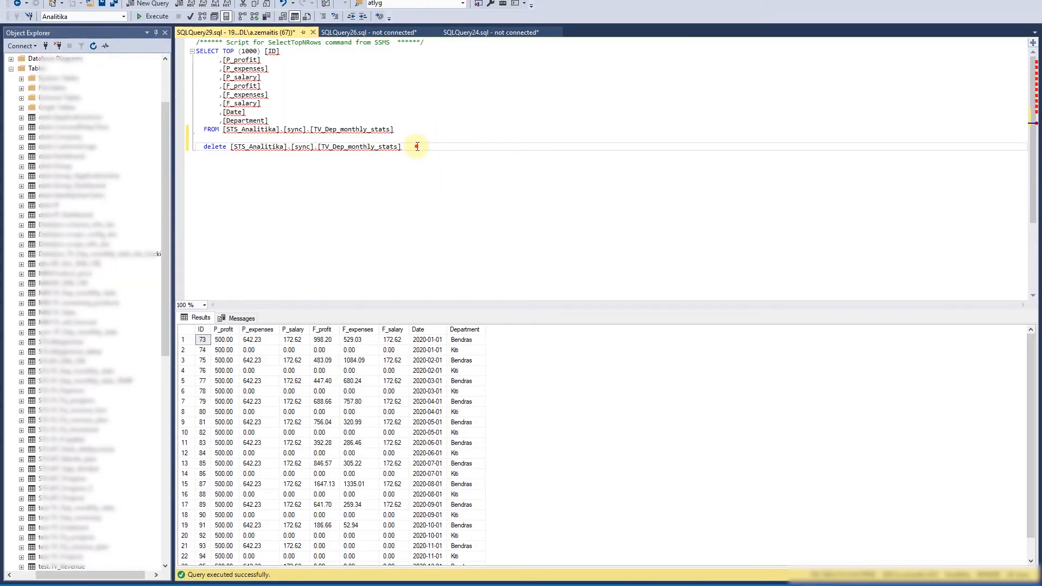
Delete all rows from [STS_Analitika].[sync].[TV_Dep_monthly_stats], and comment out the delete statement.
{"action": "left_click_drag", "start_coordinate": [417, 147], "coordinate": [196, 143]}
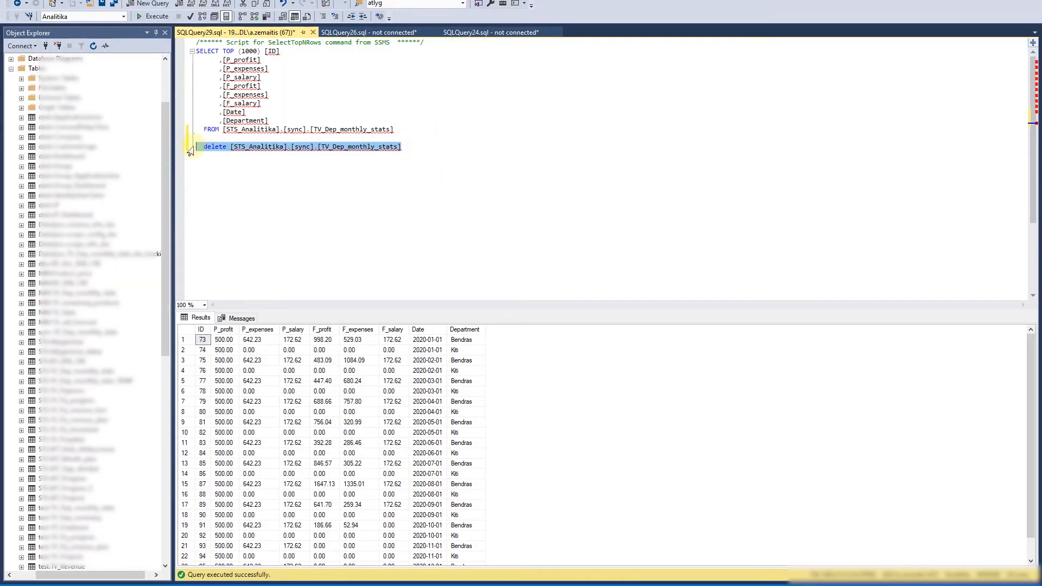
{"action": "left_click", "coordinate": [153, 16]}
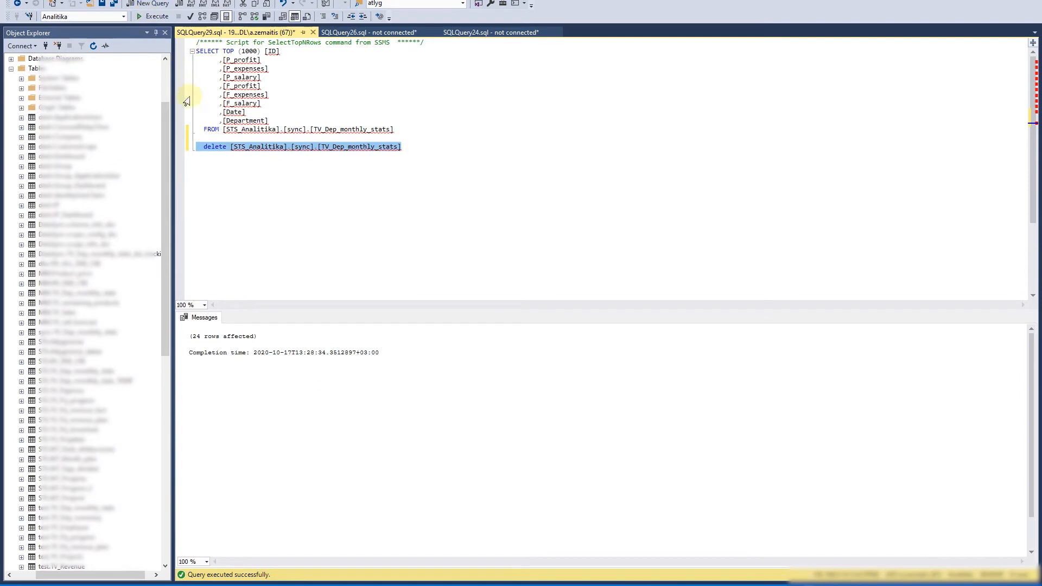
{"action": "left_click", "coordinate": [197, 148]}
{"action": "type", "text": "--"}
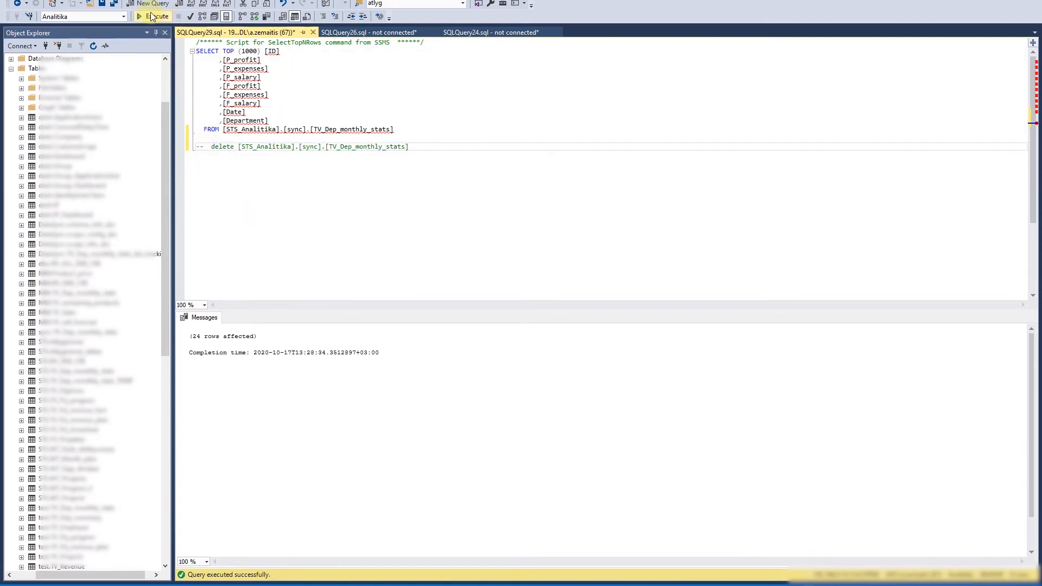
Rerun the TV_Dep_monthly_stats select queries on the on-premises database and on the STS hub database.
{"action": "left_click", "coordinate": [151, 18]}
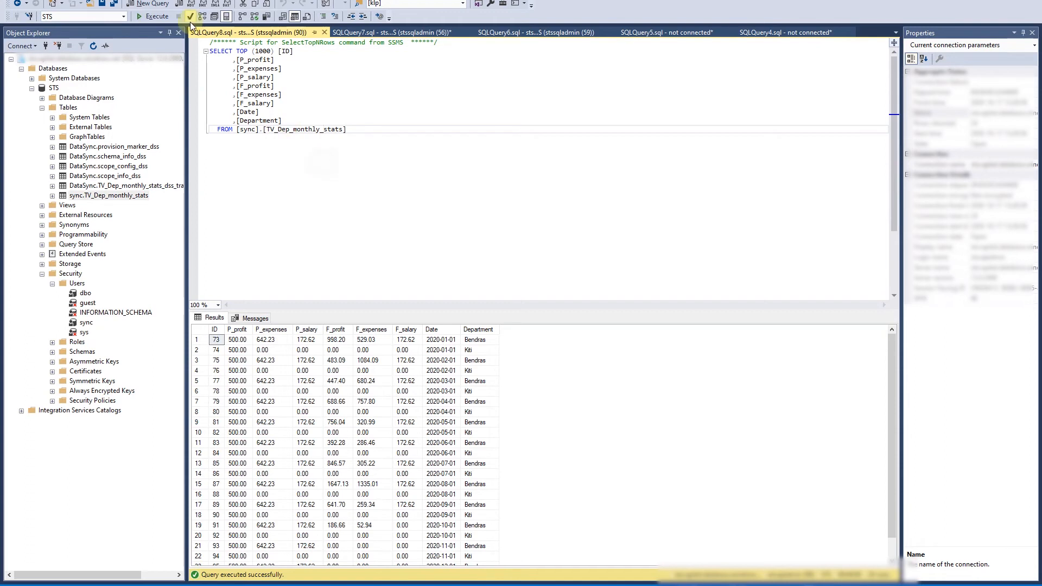
{"action": "left_click", "coordinate": [156, 16]}
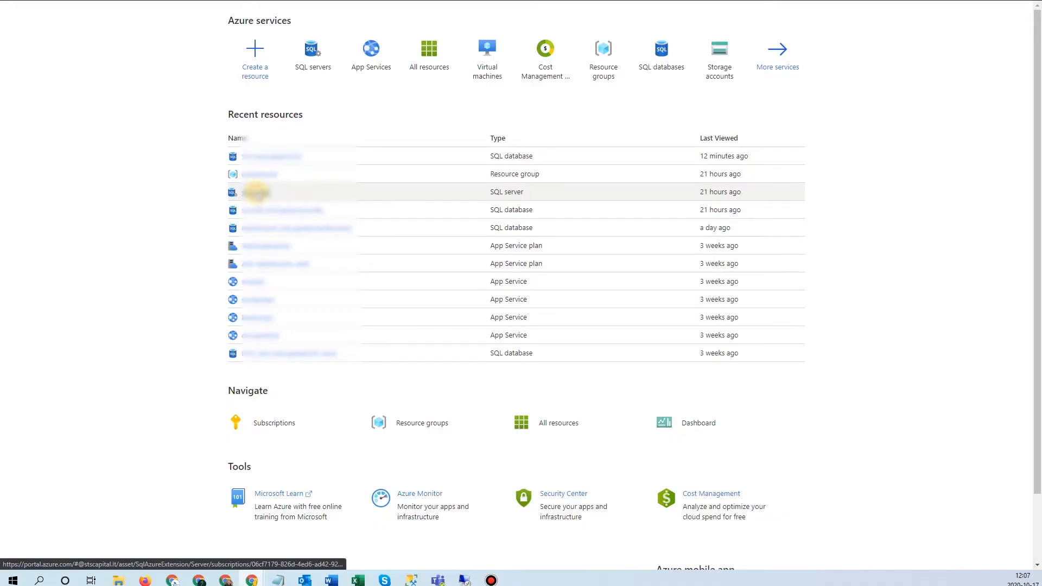
In the Azure portal, delete the azure_sync sync group of the STS database and check the notifications.
{"action": "left_click", "coordinate": [256, 193]}
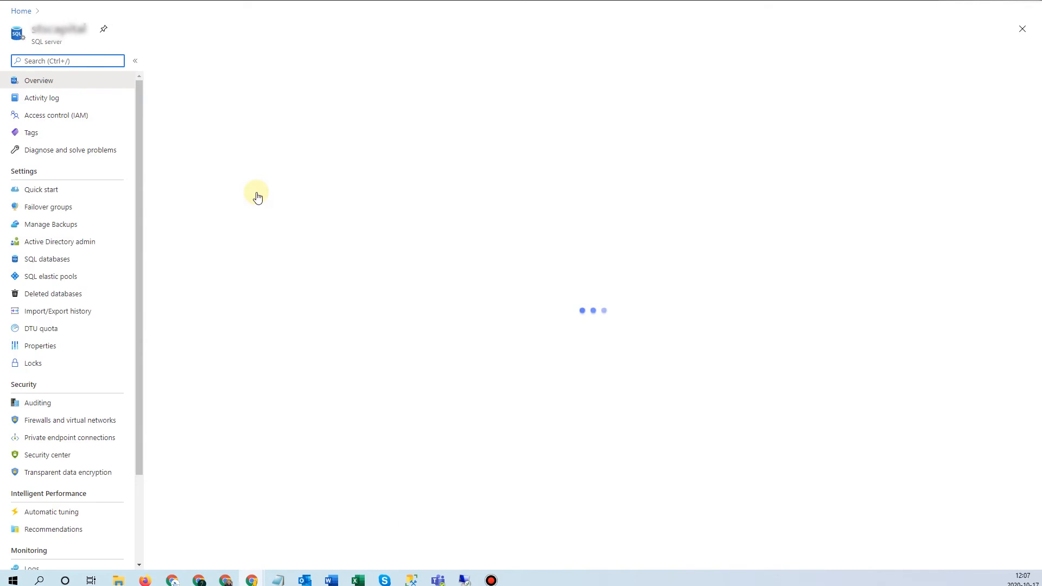
{"action": "scroll", "coordinate": [301, 315], "scroll_direction": "down", "scroll_amount": 1}
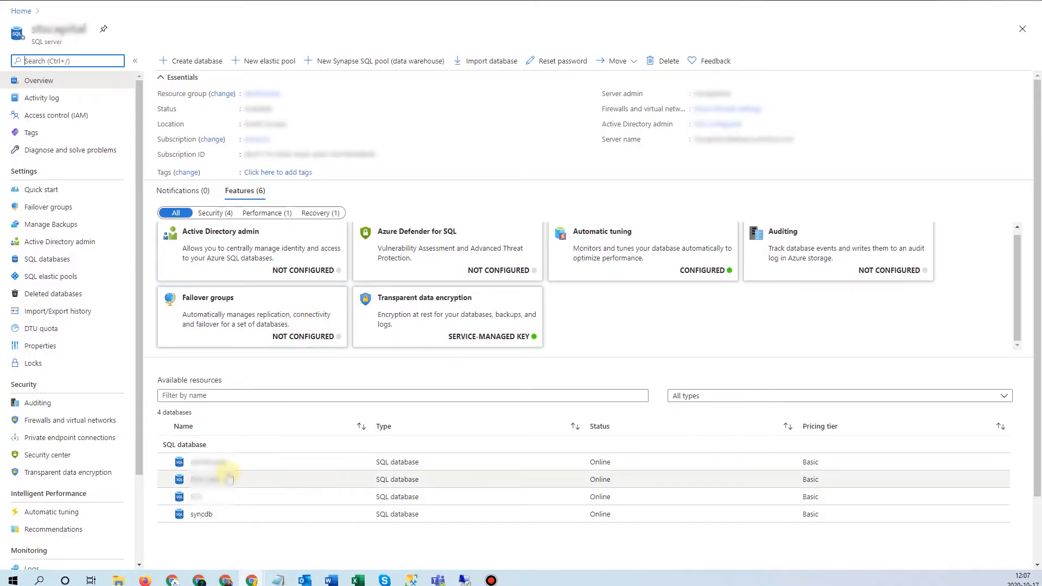
{"action": "left_click", "coordinate": [198, 499]}
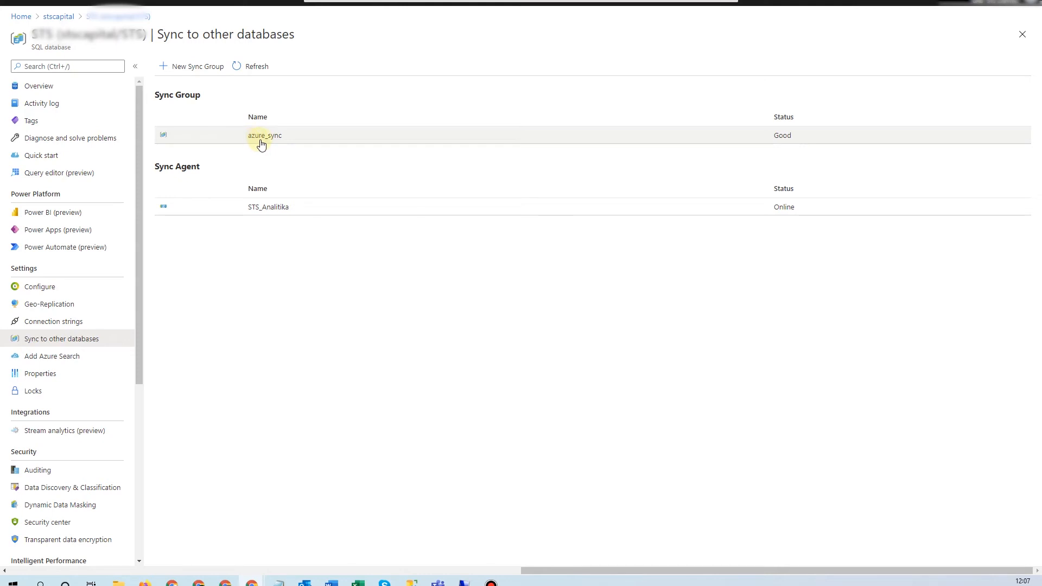
{"action": "left_click", "coordinate": [231, 143]}
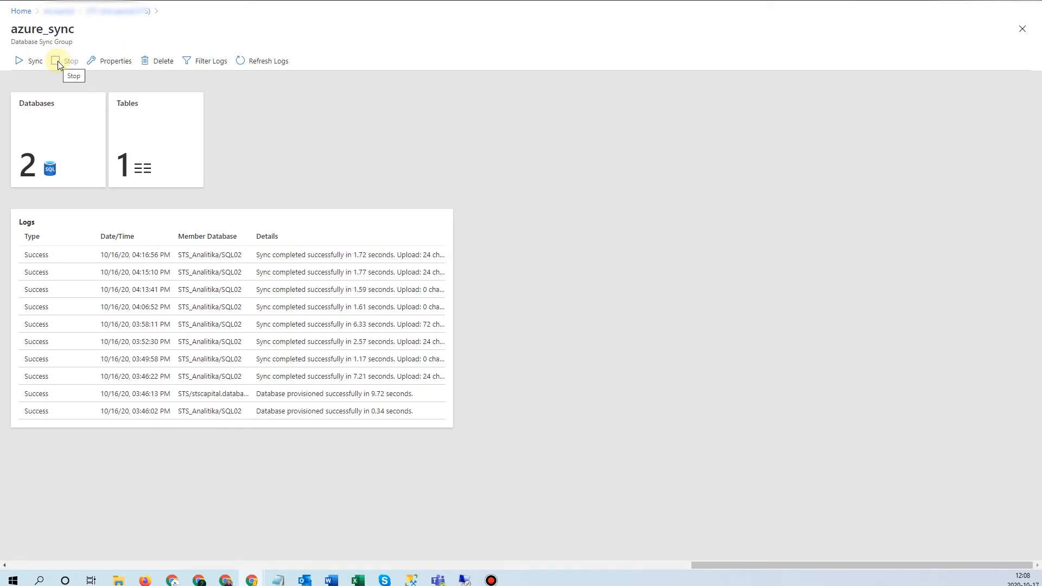
{"action": "left_click", "coordinate": [161, 61]}
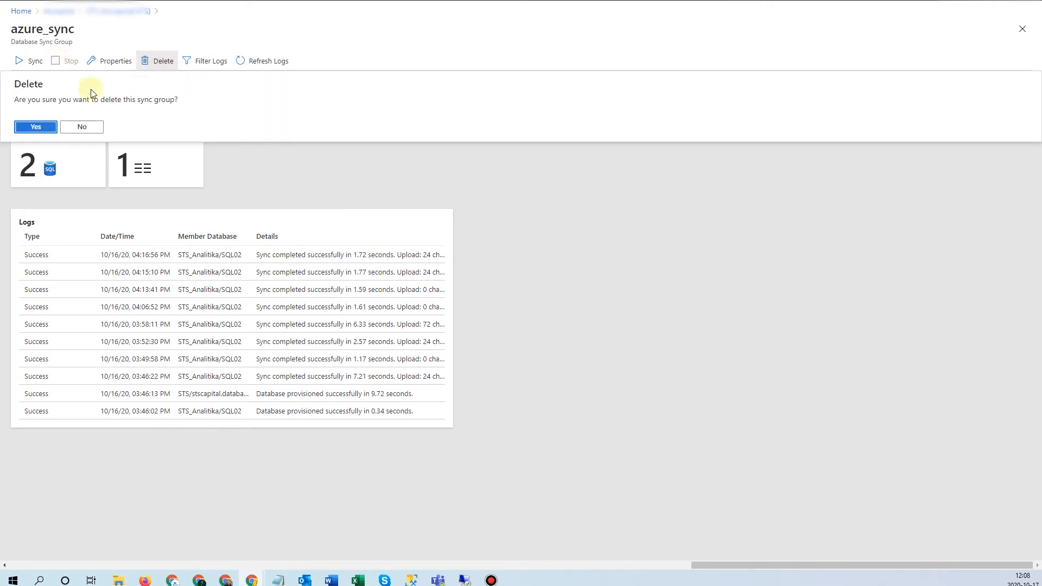
{"action": "left_click", "coordinate": [36, 130]}
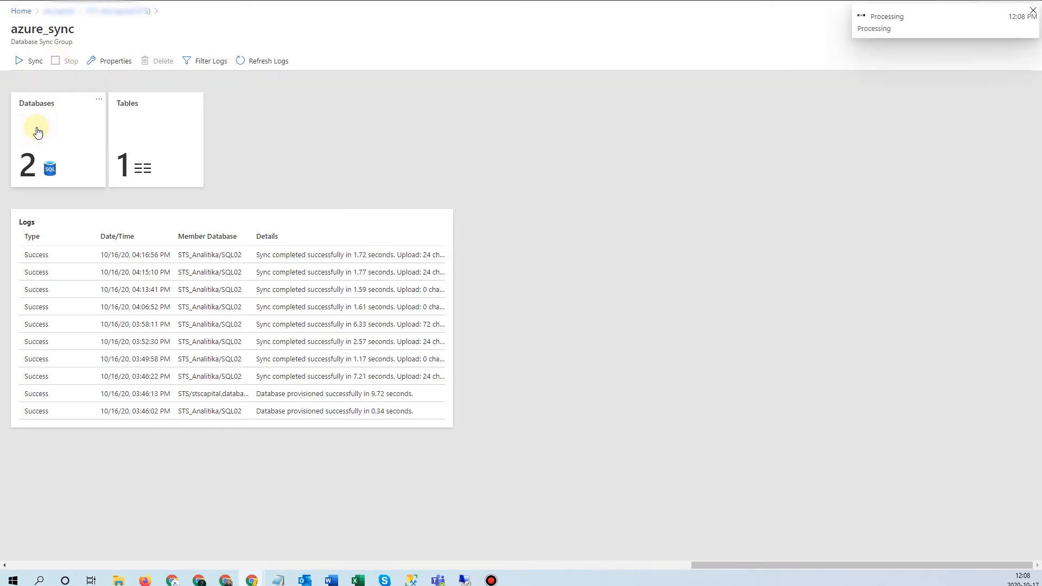
{"action": "left_click", "coordinate": [850, 2]}
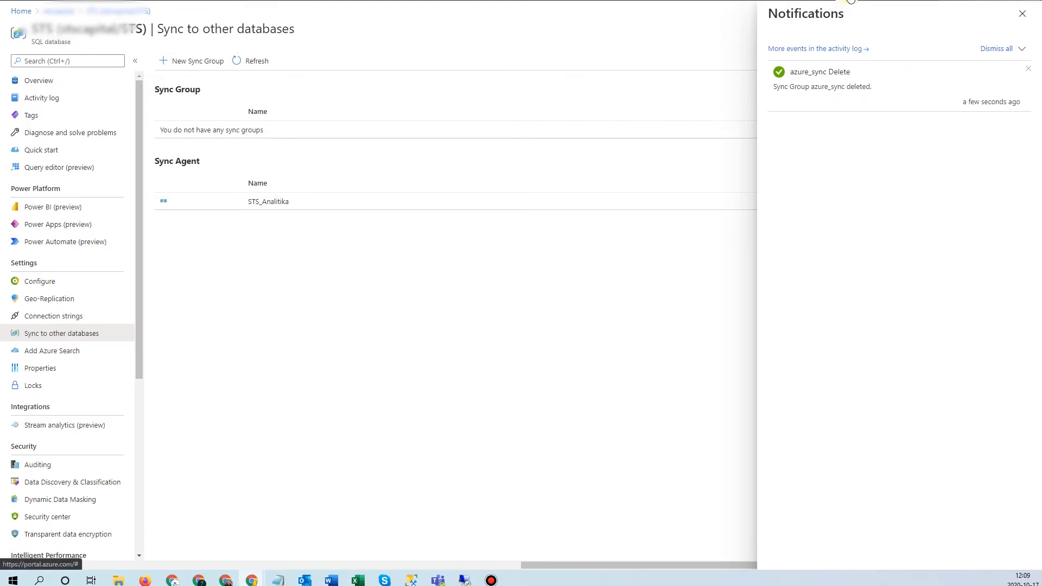
{"action": "left_click", "coordinate": [850, 1]}
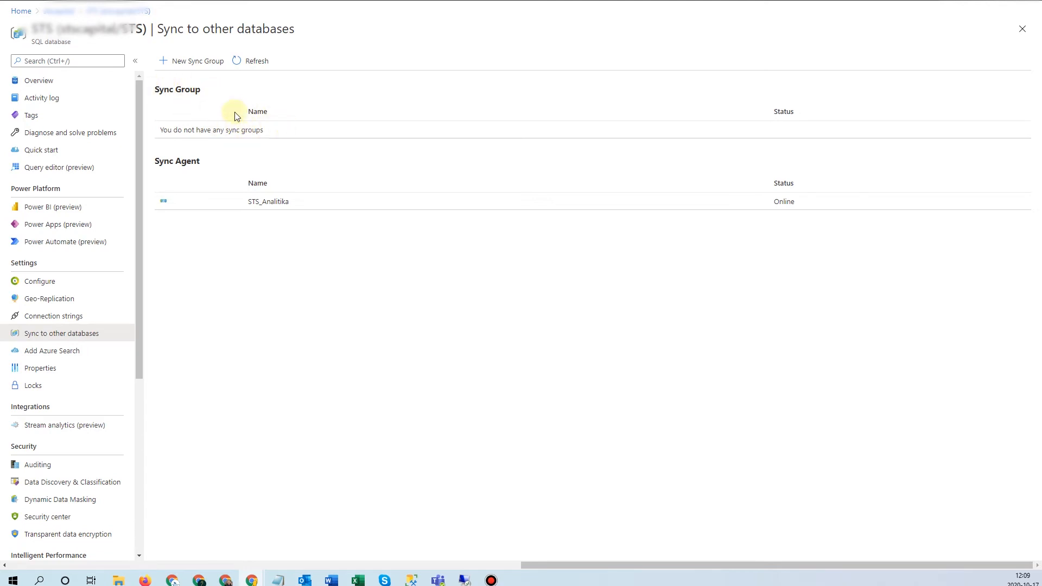
Delete the STS_Analitika sync agent from the STS database's sync settings.
{"action": "left_click", "coordinate": [286, 208]}
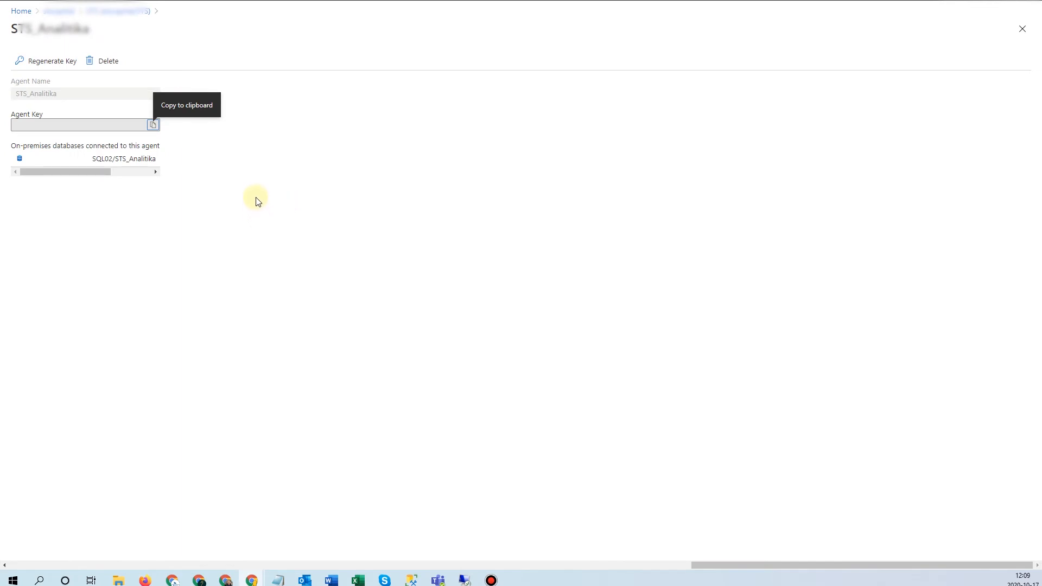
{"action": "left_click", "coordinate": [105, 61]}
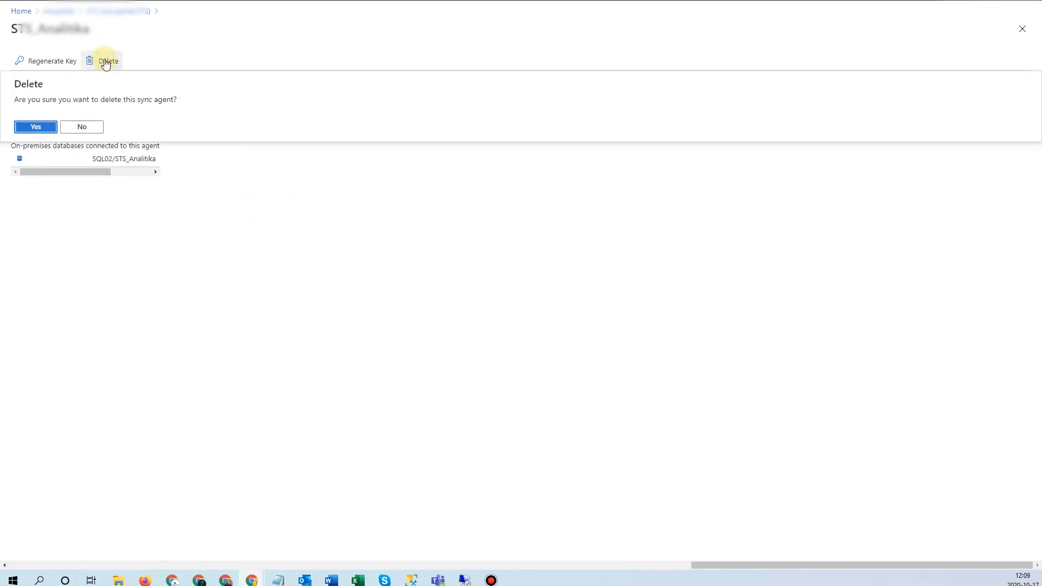
{"action": "left_click", "coordinate": [36, 127]}
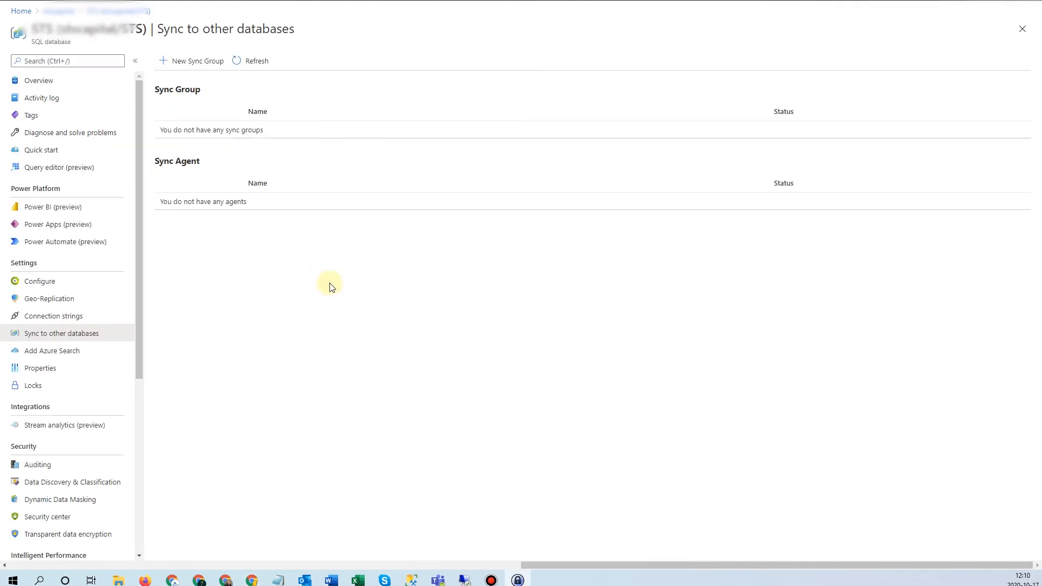
Delete the STS database from its overview, confirming with the database name STS.
{"action": "left_click", "coordinate": [39, 83]}
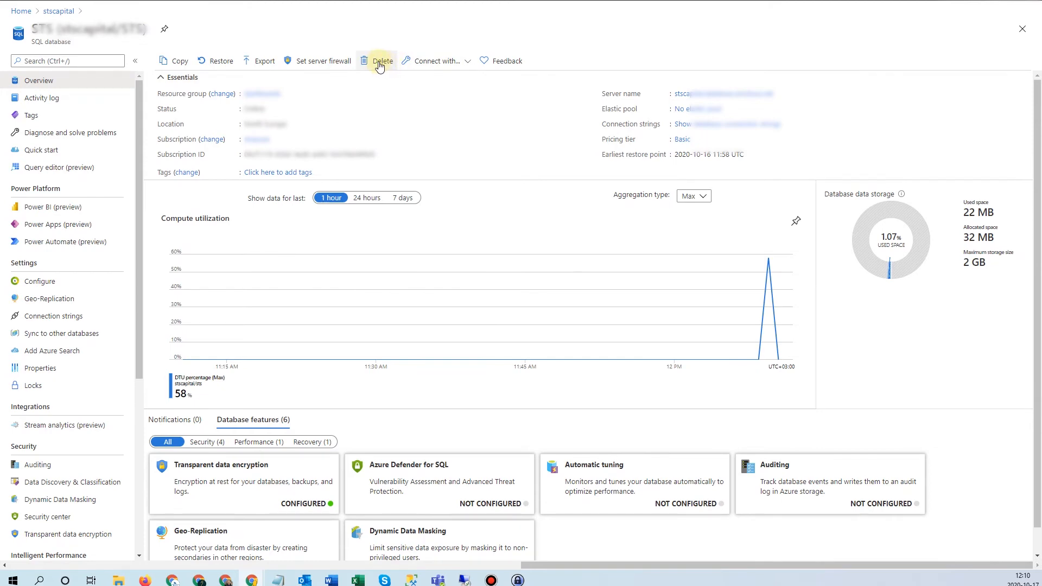
{"action": "left_click", "coordinate": [379, 63]}
{"action": "type", "text": "STS"}
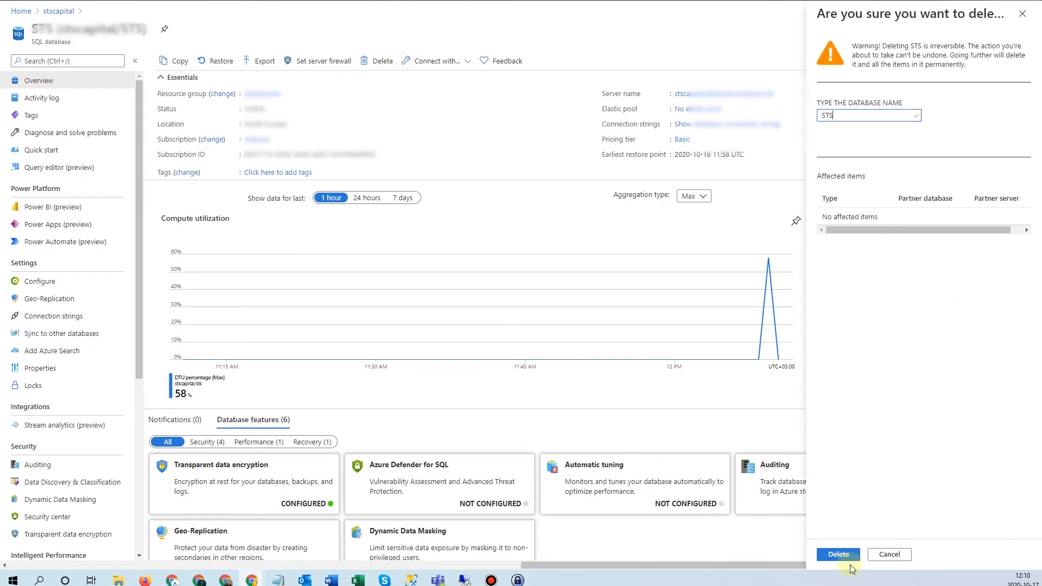
{"action": "left_click", "coordinate": [839, 555]}
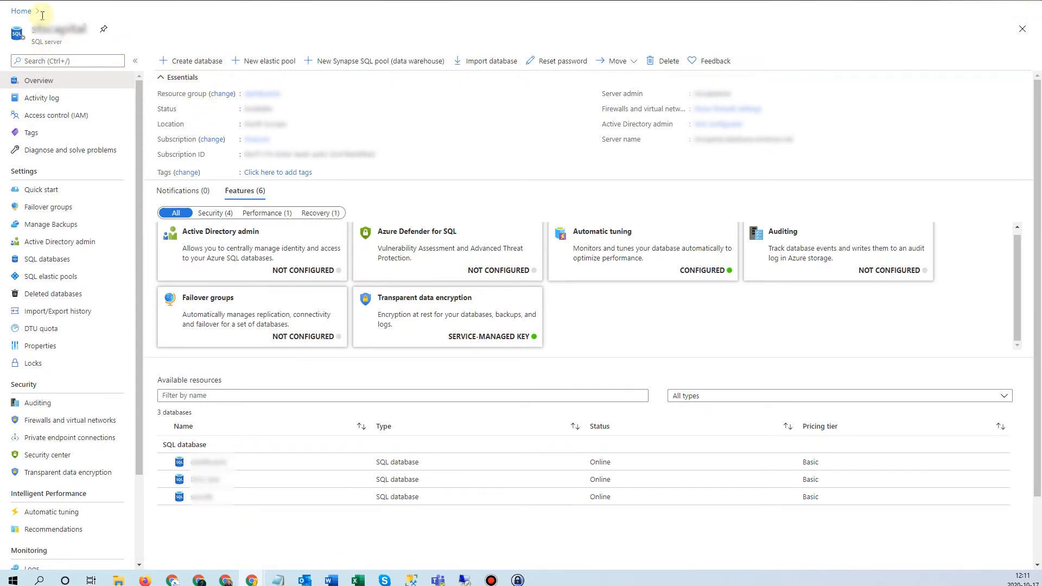
Reopen the SQL server from the portal home, delete its syncdb database and check the notifications.
{"action": "left_click", "coordinate": [14, 12]}
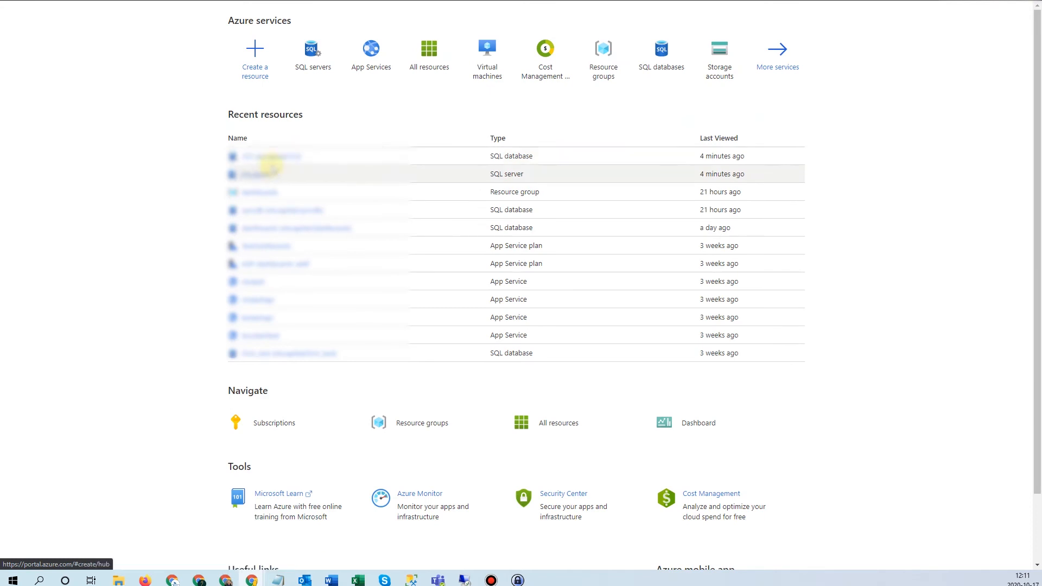
{"action": "left_click", "coordinate": [261, 174]}
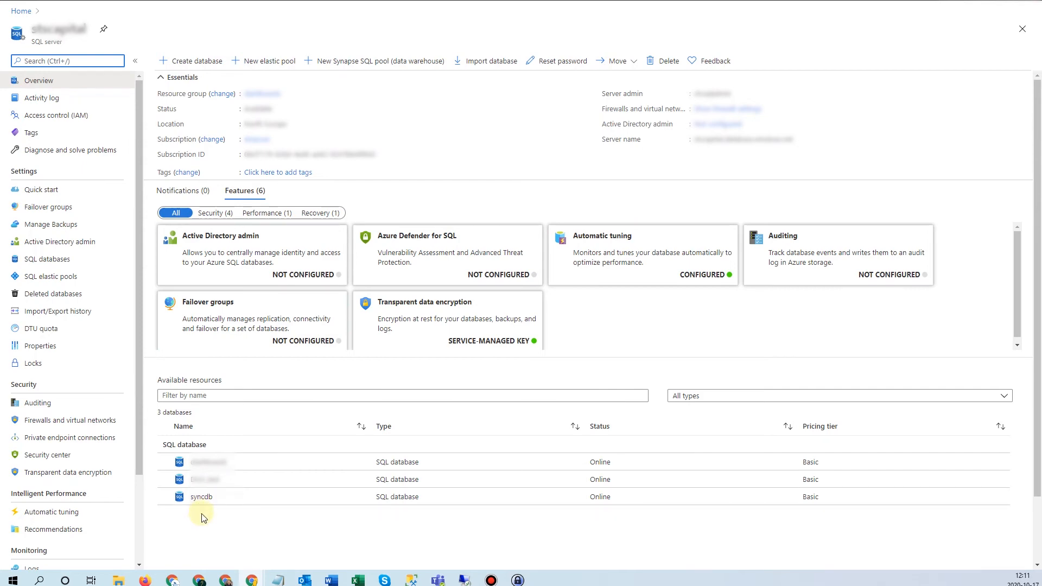
{"action": "left_click", "coordinate": [201, 497]}
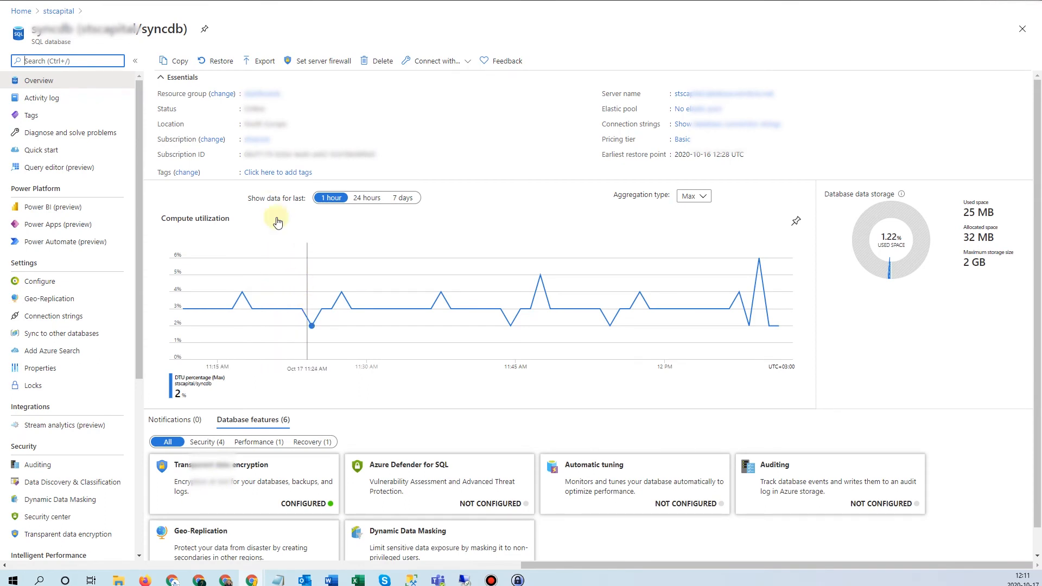
{"action": "left_click", "coordinate": [383, 64]}
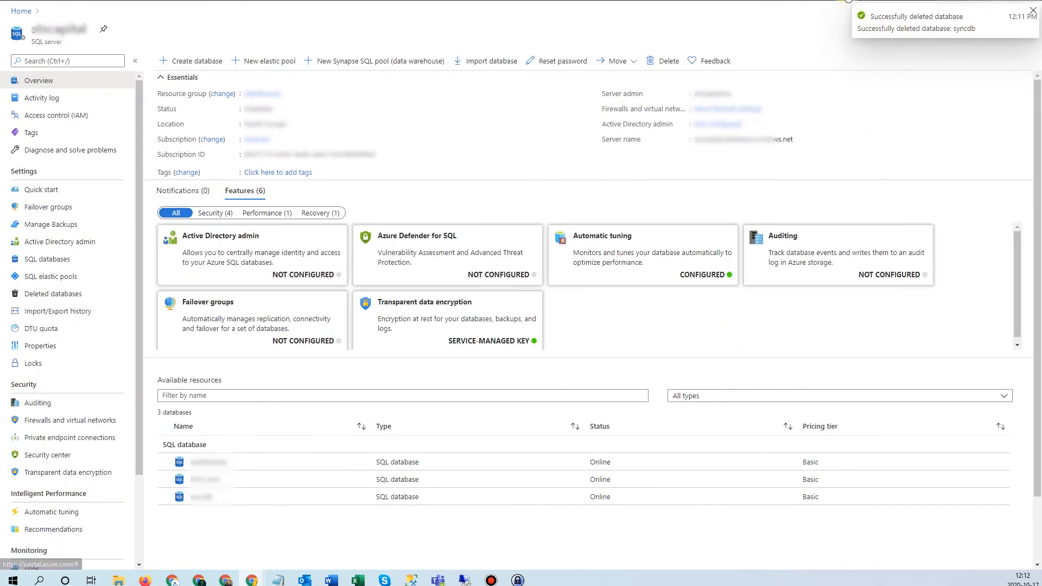
{"action": "left_click", "coordinate": [848, 1]}
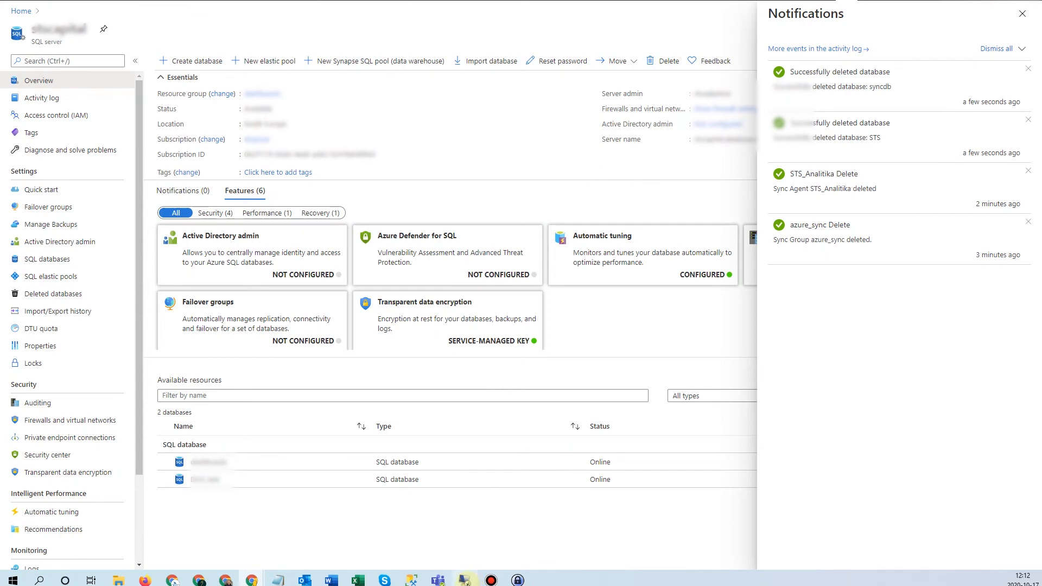
Switch to the on-premises Windows Server desktop and select the STS_Analitika database in Microsoft SQL Data Sync 2.0.
{"action": "mouse_move", "coordinate": [465, 581]}
{"action": "left_click", "coordinate": [462, 510]}
{"action": "left_click_drag", "start_coordinate": [464, 109], "coordinate": [467, 118]}
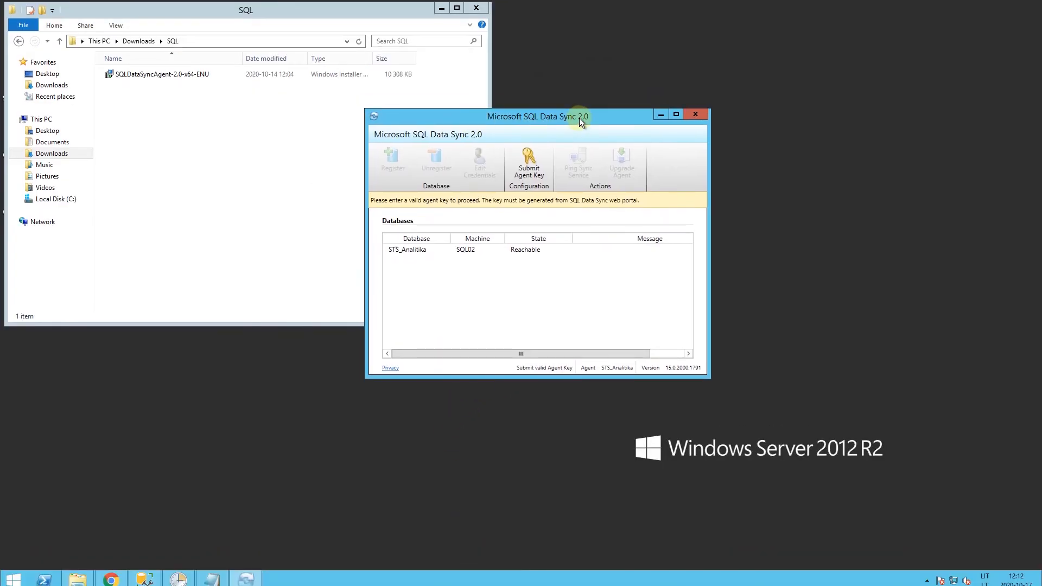
{"action": "left_click", "coordinate": [414, 250]}
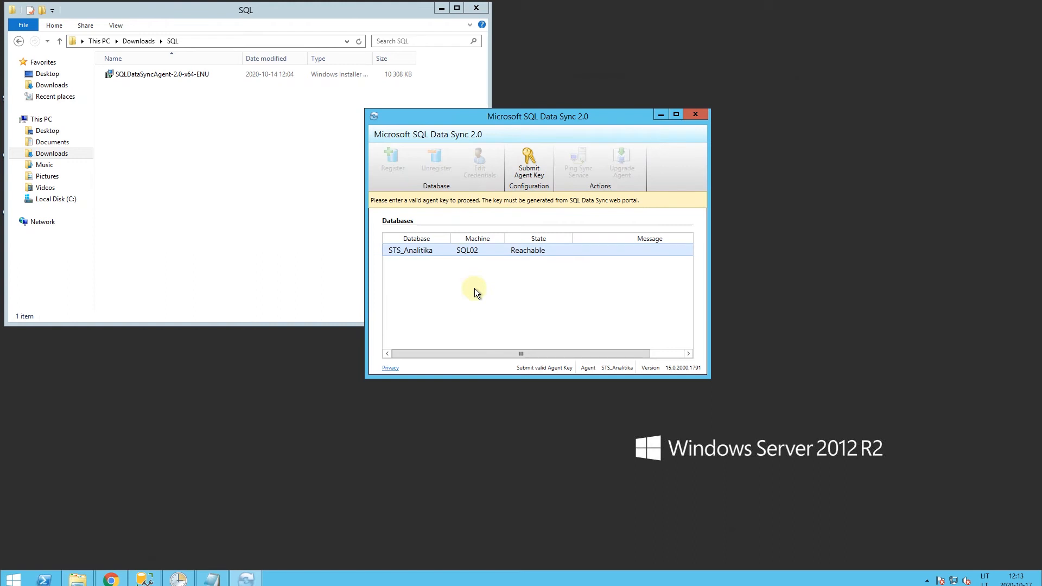
Run the SQLDataSyncAgent-2.0-x64-ENU installer and remove Microsoft SQL Data Sync Agent 2.0 (x64), allowing the elevation request.
{"action": "double_click", "coordinate": [134, 76]}
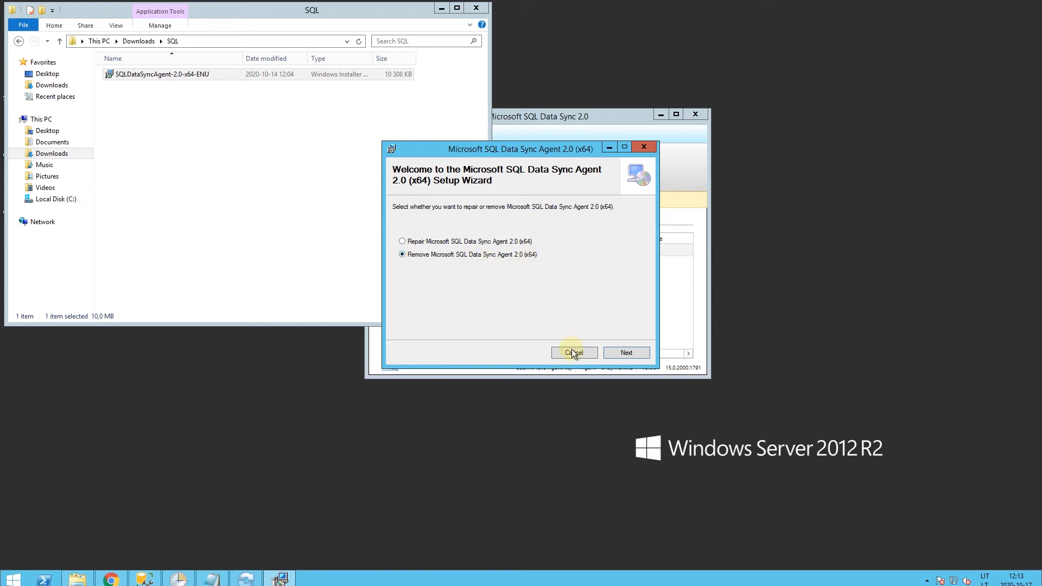
{"action": "left_click", "coordinate": [624, 353]}
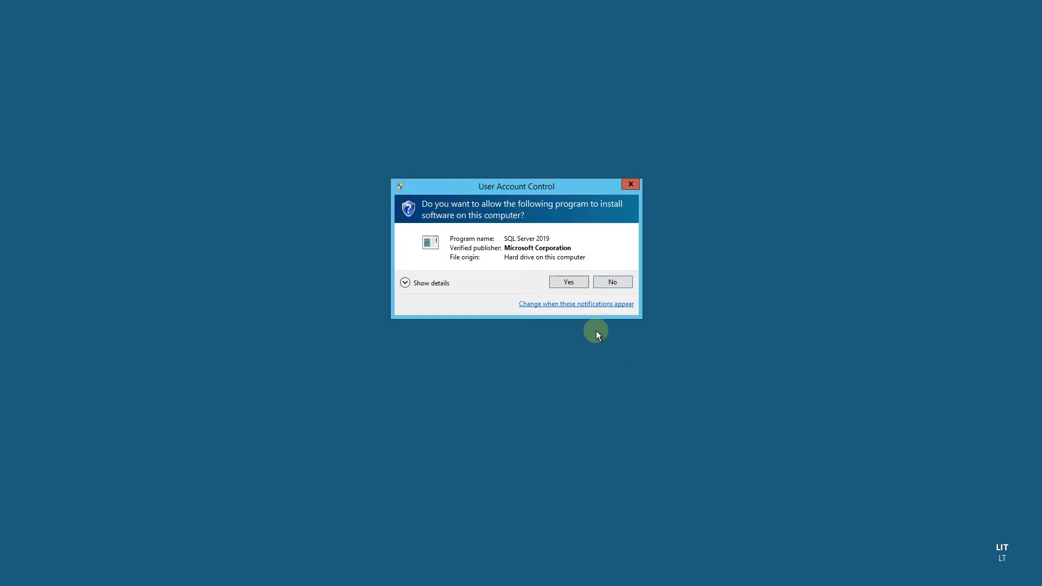
{"action": "left_click", "coordinate": [576, 284]}
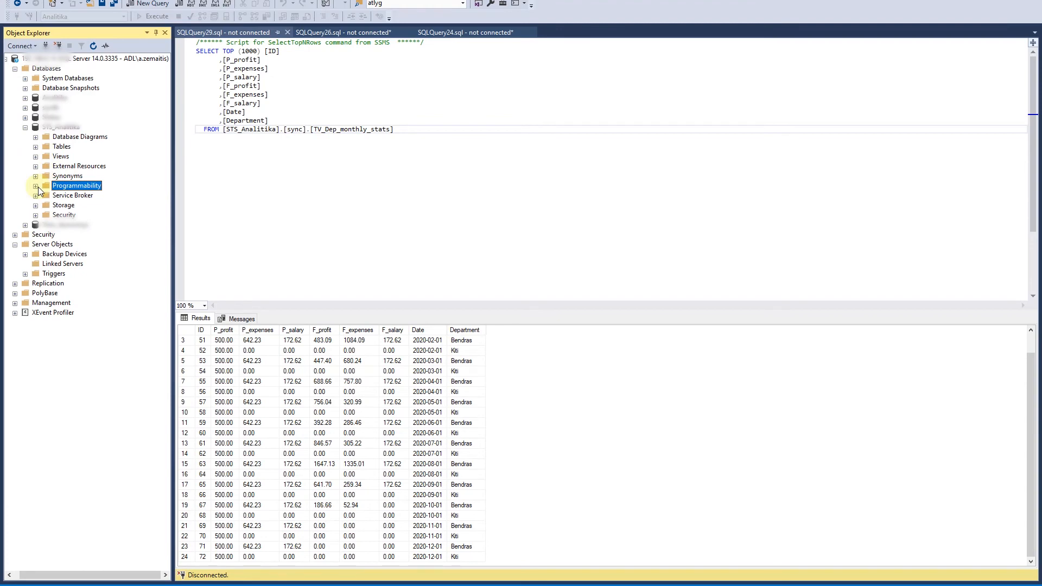
In SQL Server Management Studio, expand the on-premises STS_Analitika database's programmability and tables to examine the DataSync stored procedures and tables.
{"action": "left_click", "coordinate": [35, 187]}
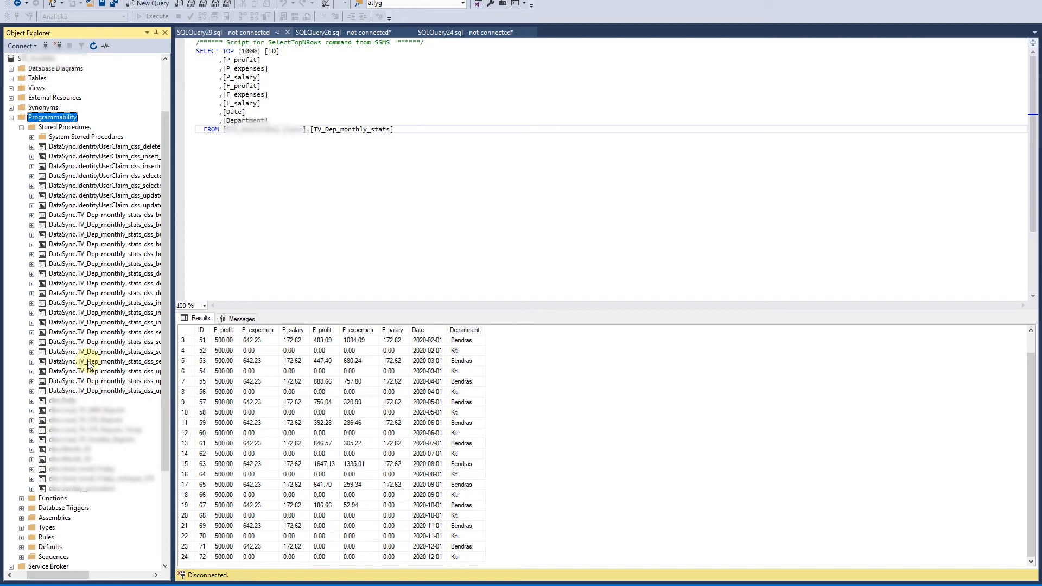
{"action": "scroll", "coordinate": [85, 326], "scroll_direction": "down", "scroll_amount": 3}
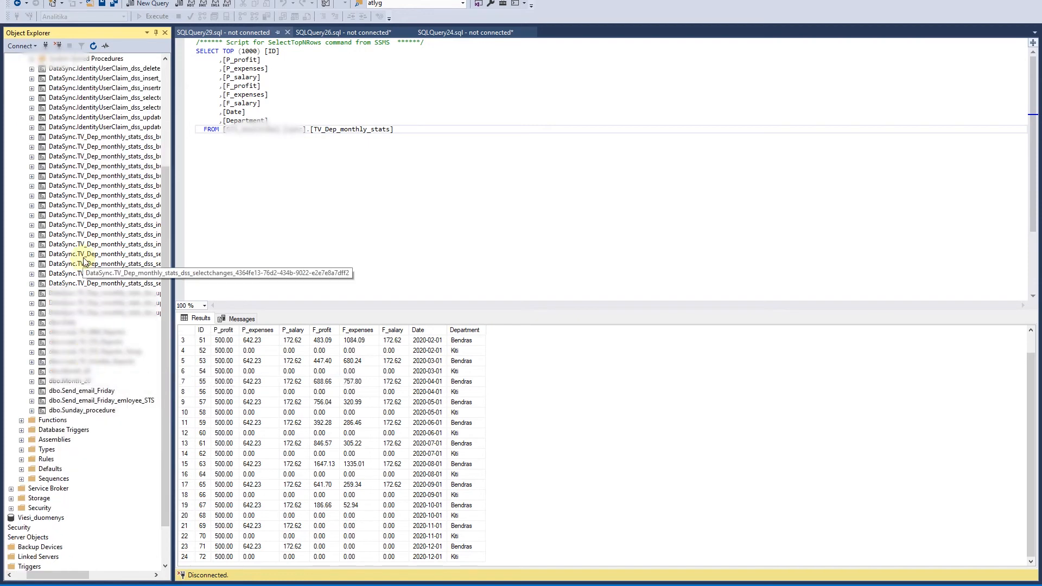
{"action": "scroll", "coordinate": [84, 261], "scroll_direction": "up", "scroll_amount": 5}
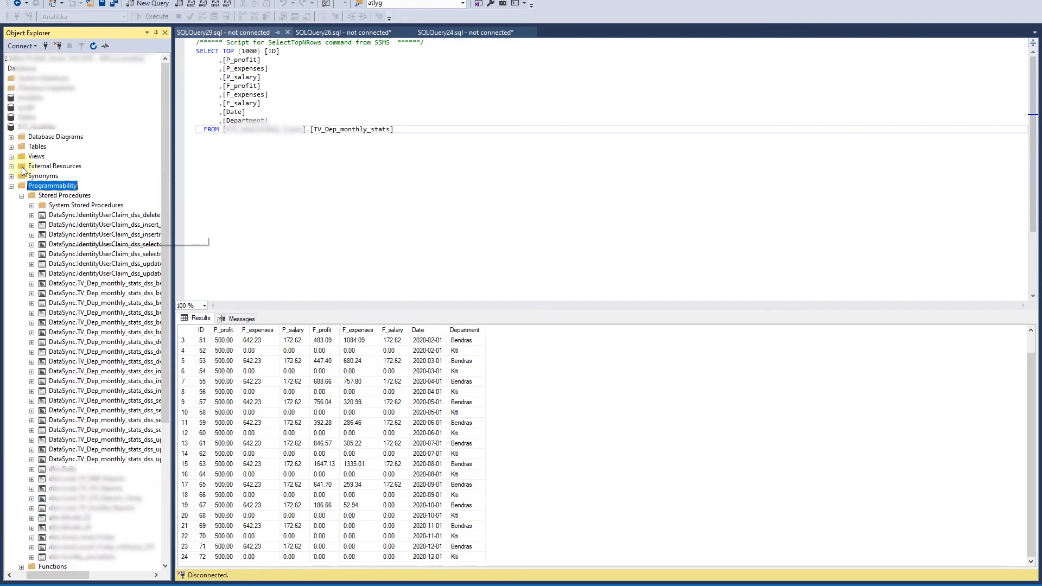
{"action": "left_click", "coordinate": [11, 147]}
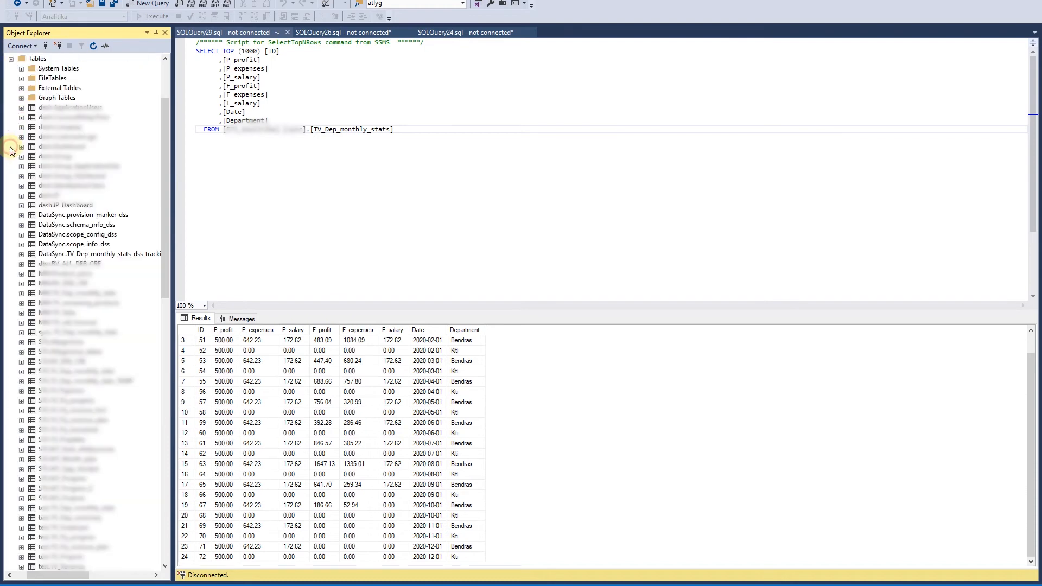